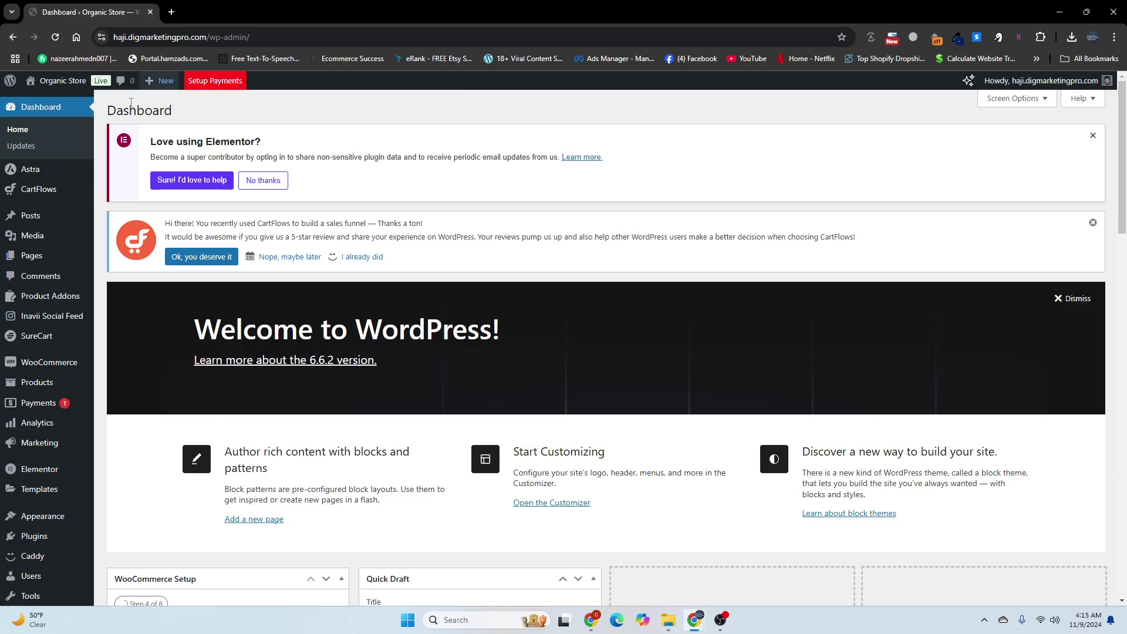
Step: Open the Organic Store storefront in a new browser tab and switch to it
mouse_move(59, 82)
right_click(47, 106)
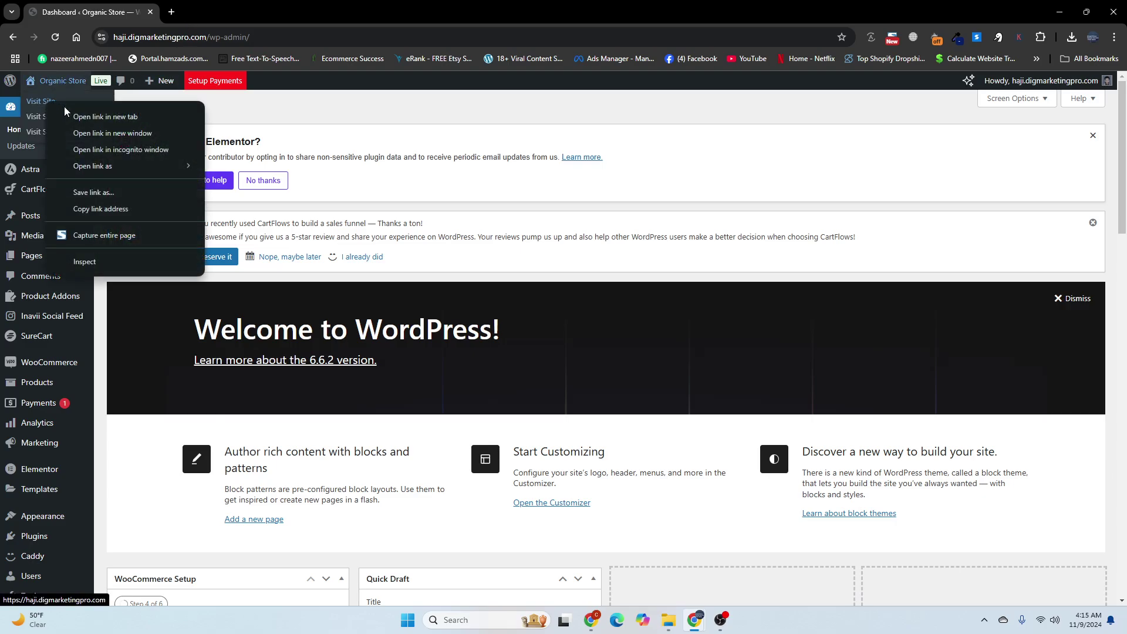
left_click(77, 116)
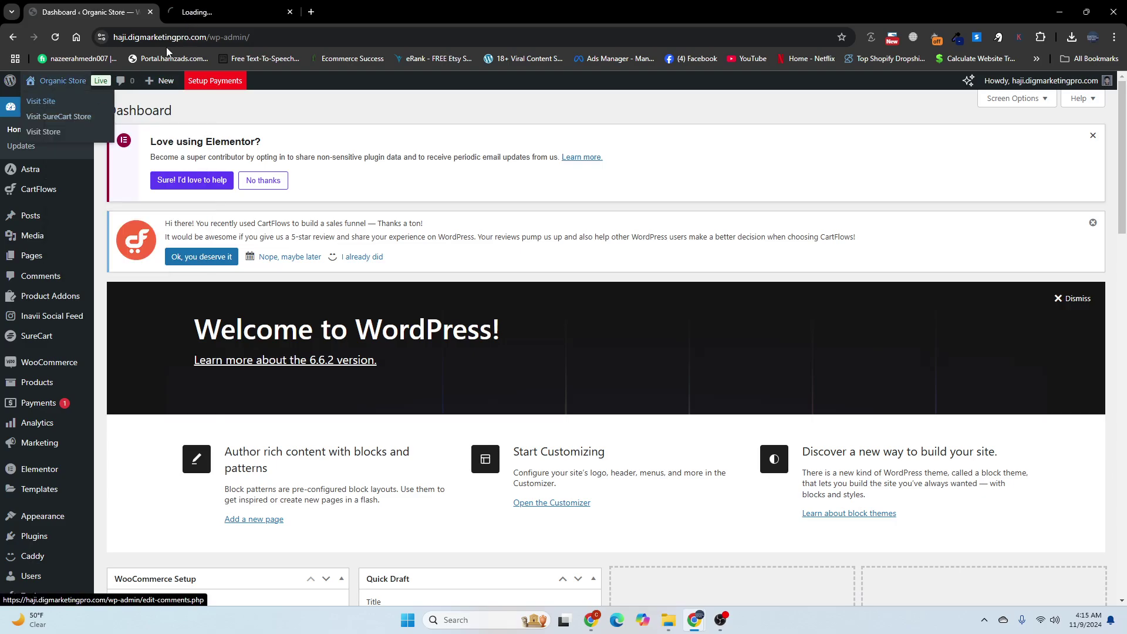
left_click(200, 12)
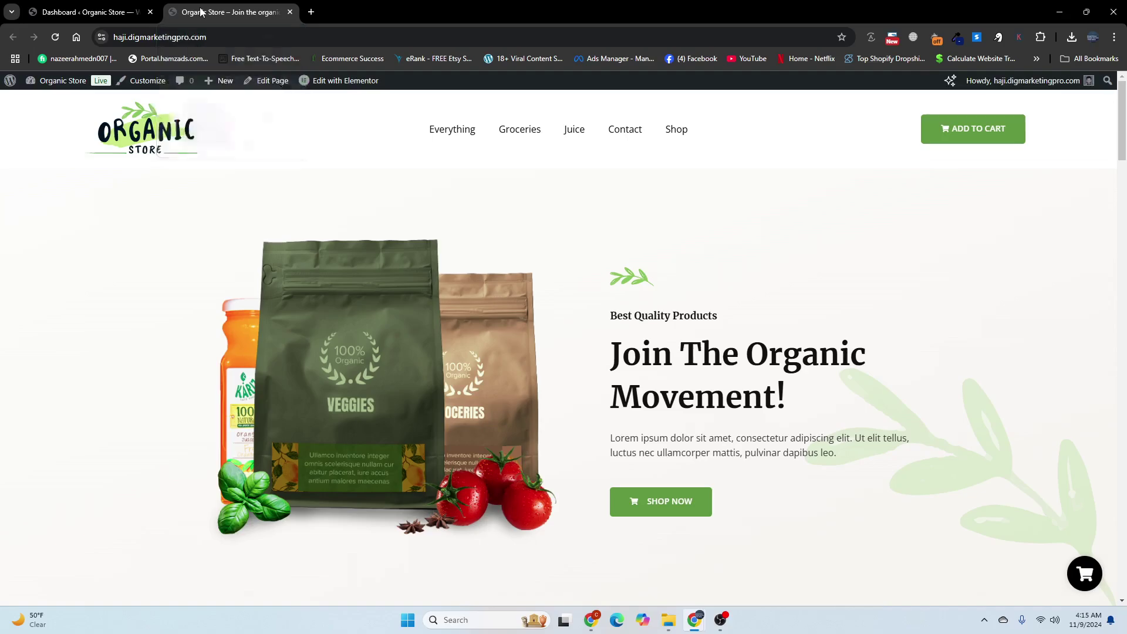
Step: Go to the storefront's Contact page and scroll down to its multi-step form
scroll(269, 241, "down", 2)
scroll(268, 242, "up", 2)
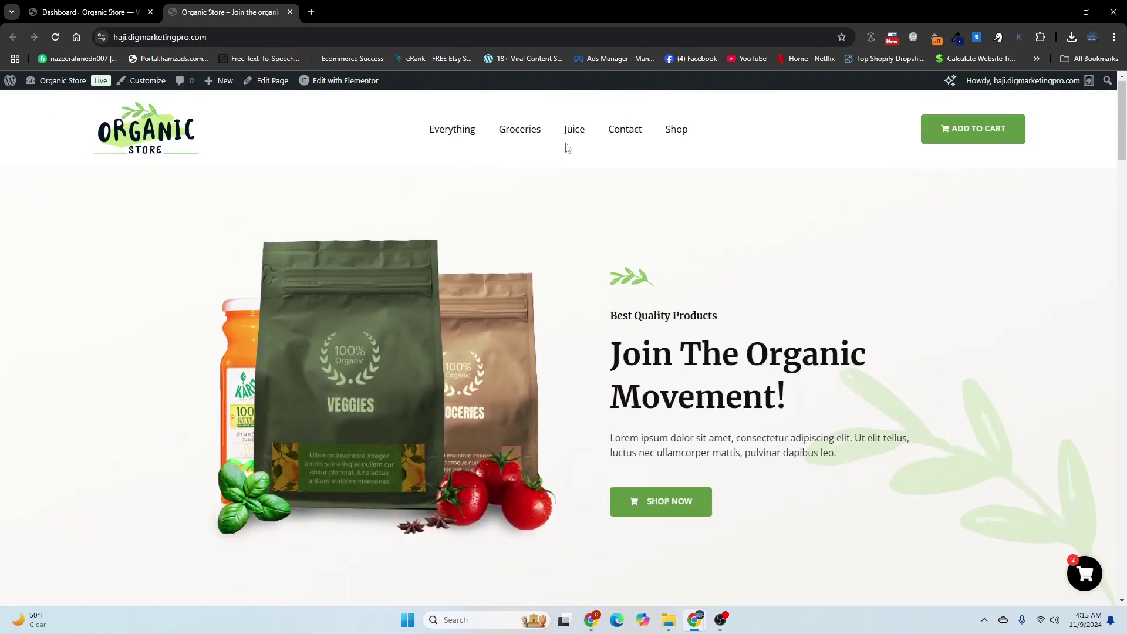
left_click(606, 131)
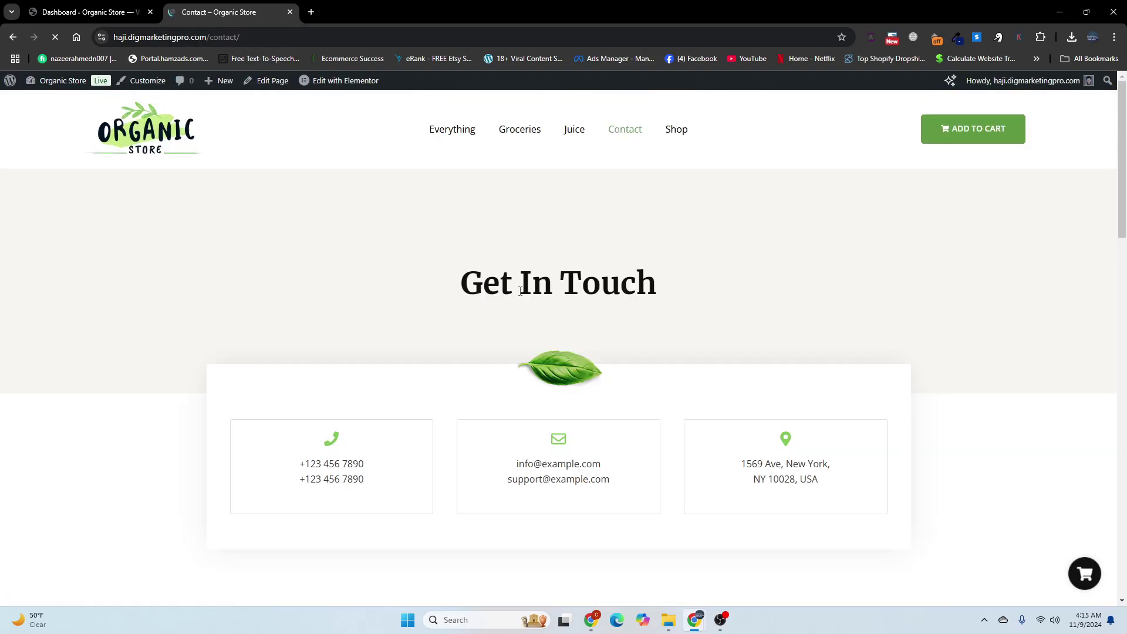
scroll(506, 300, "down", 12)
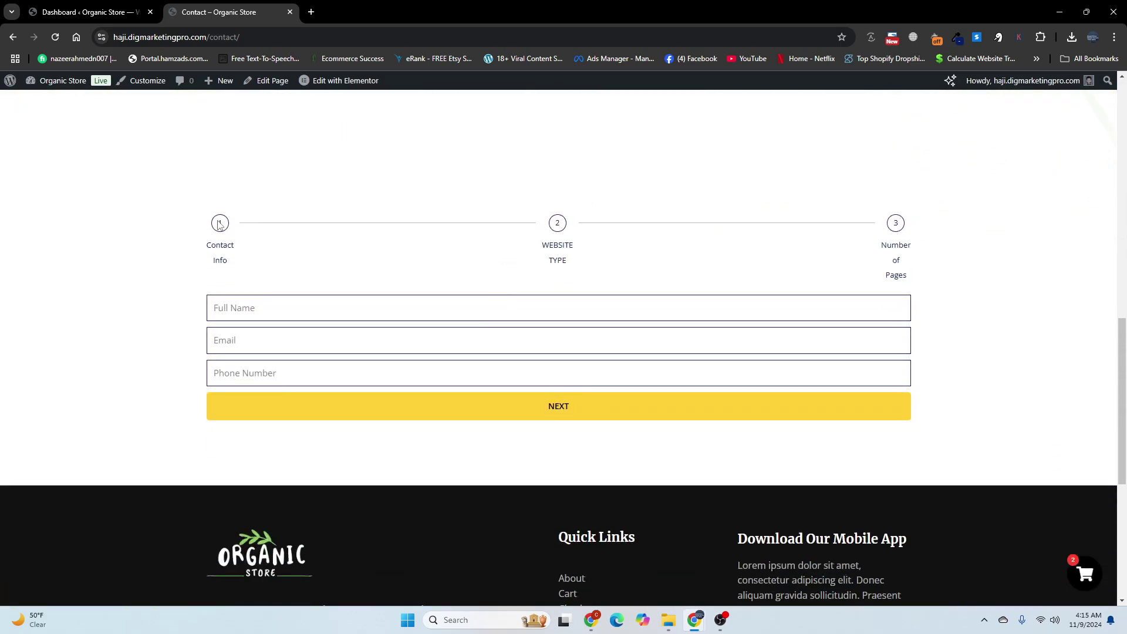
Step: Fill Full Name, Email and Phone Number with the tester's details, then advance with NEXT
left_click(283, 305)
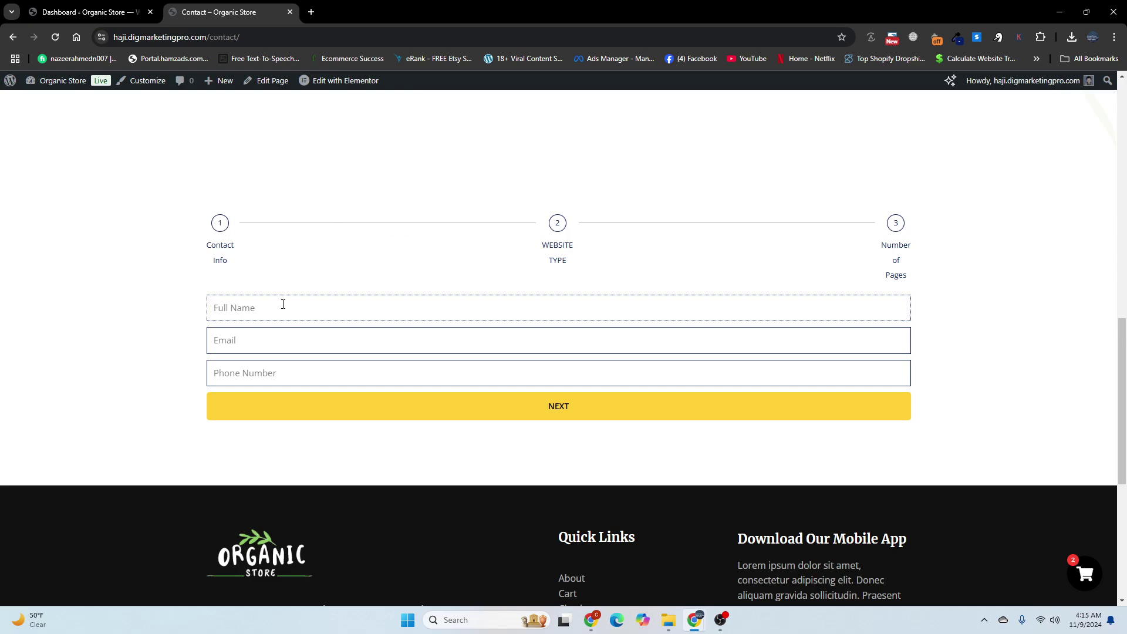
type("Nazeer A")
left_click(275, 330)
type("naz")
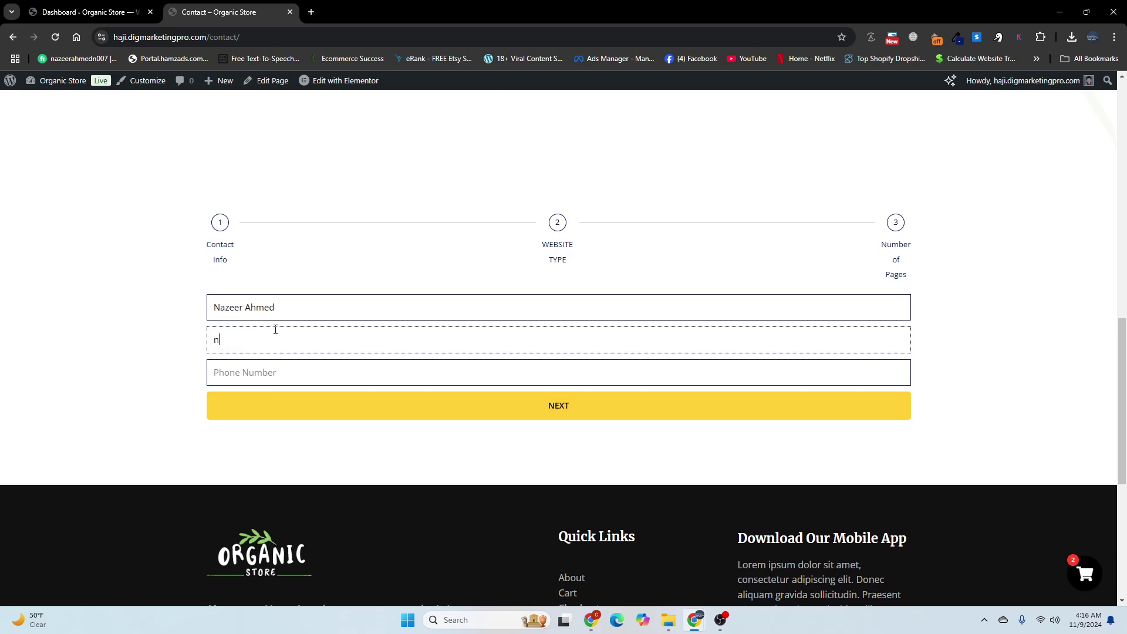
scroll(275, 330, "down", 1)
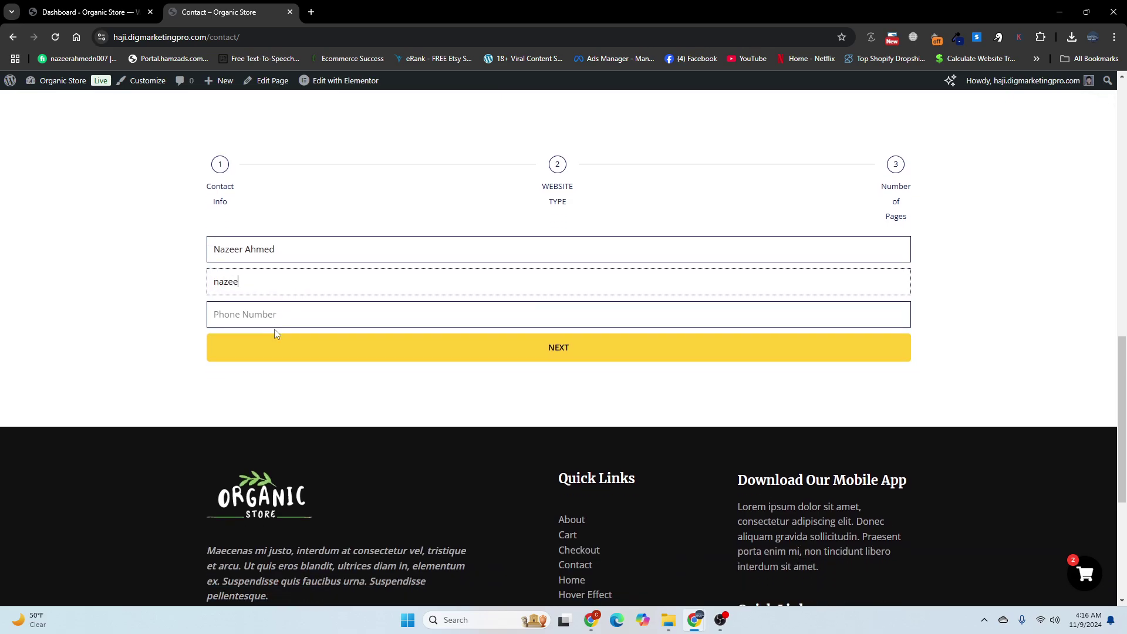
left_click(279, 318)
type("+1234")
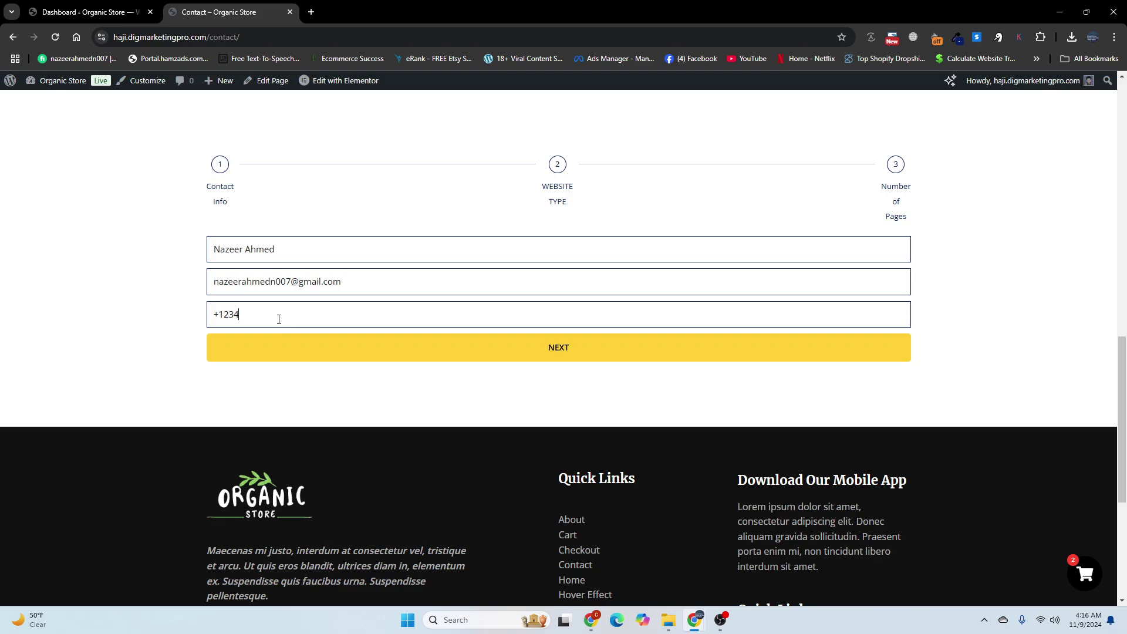
left_click(286, 353)
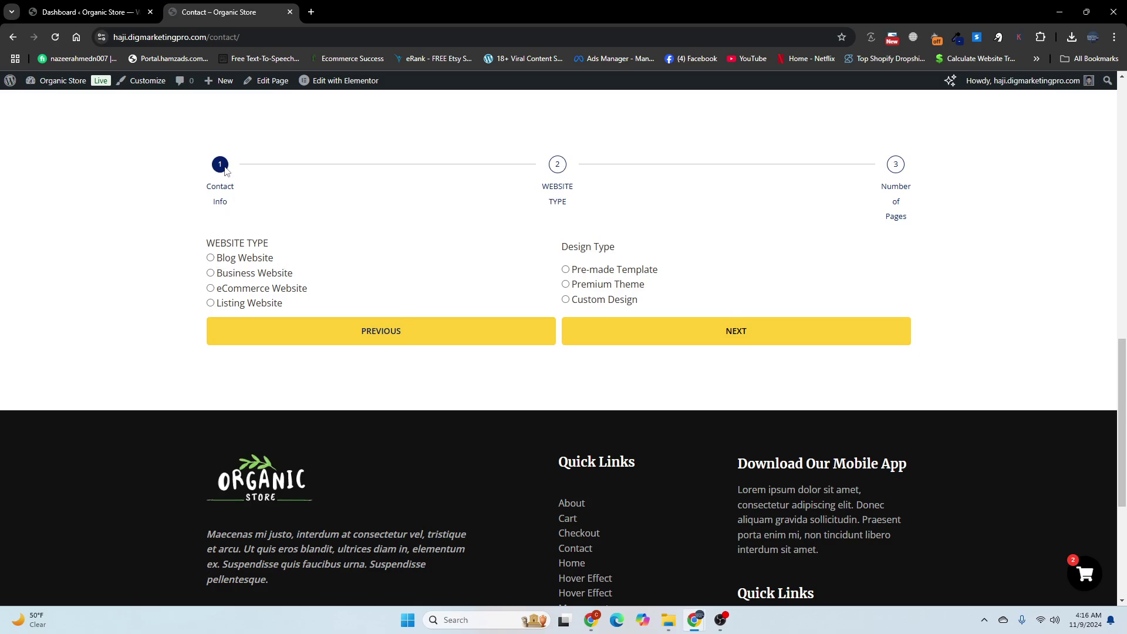
Step: Choose Blog Website and Premium Theme, then move to the Number of Posts step
left_click(210, 259)
left_click(565, 284)
left_click(622, 333)
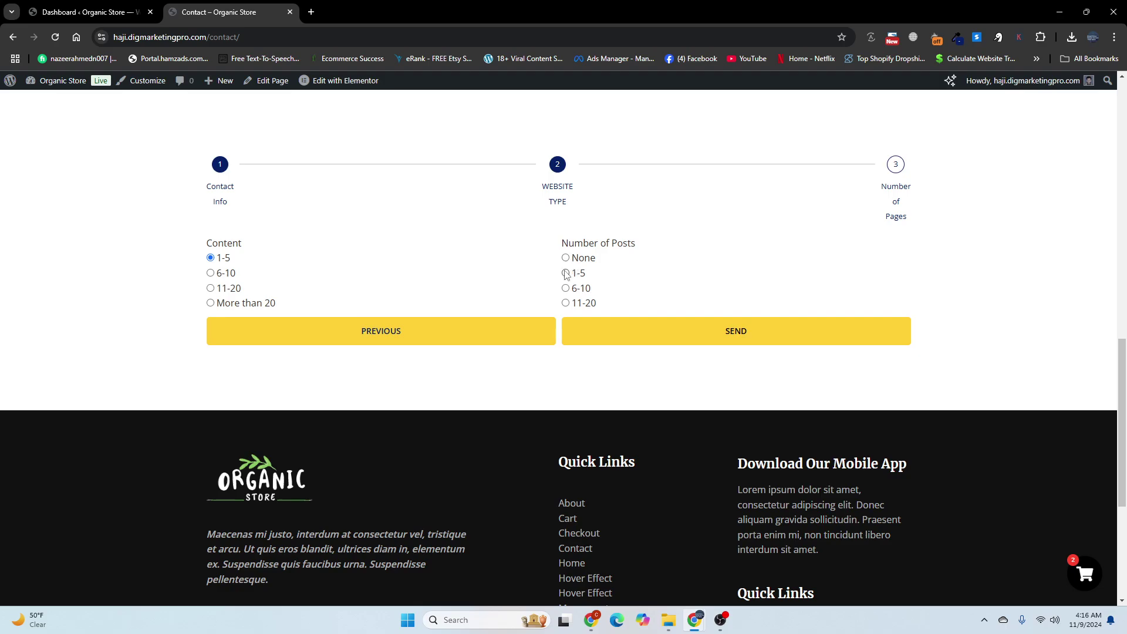
Step: Pick 1-5 posts, test PREVIOUS and NEXT, then submit the form
left_click(566, 274)
scroll(395, 302, "up", 1)
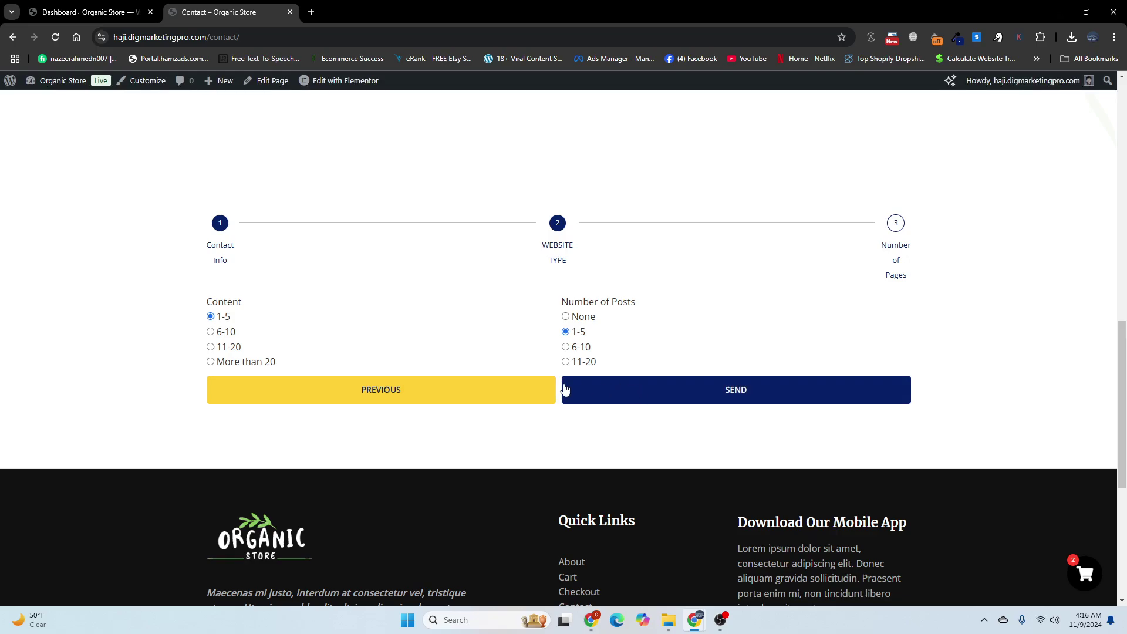
left_click(443, 392)
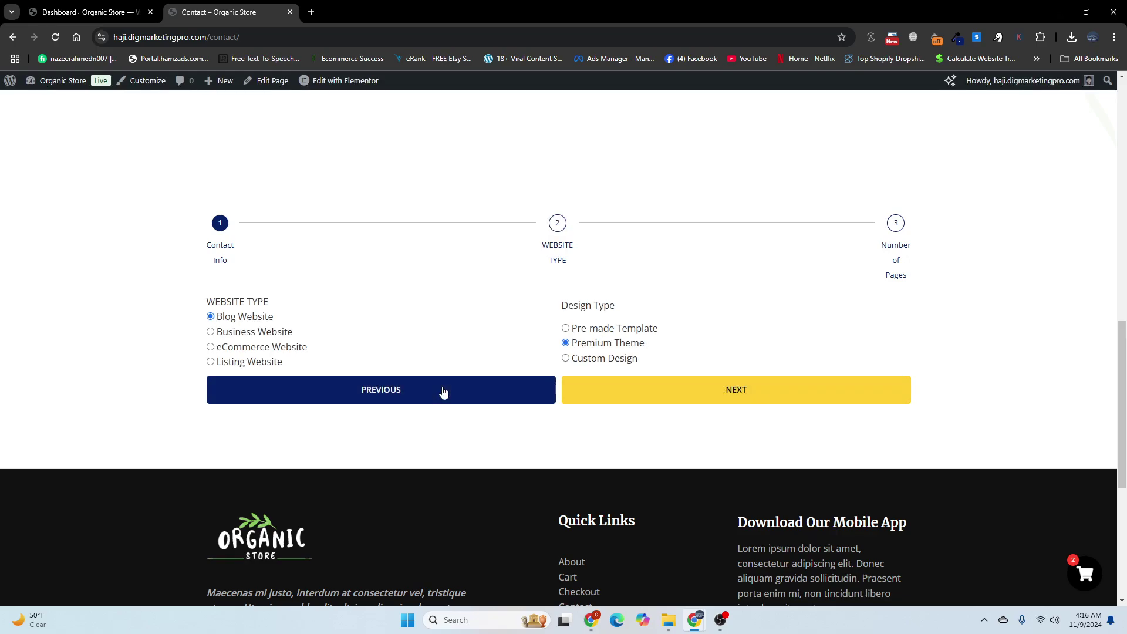
left_click(674, 402)
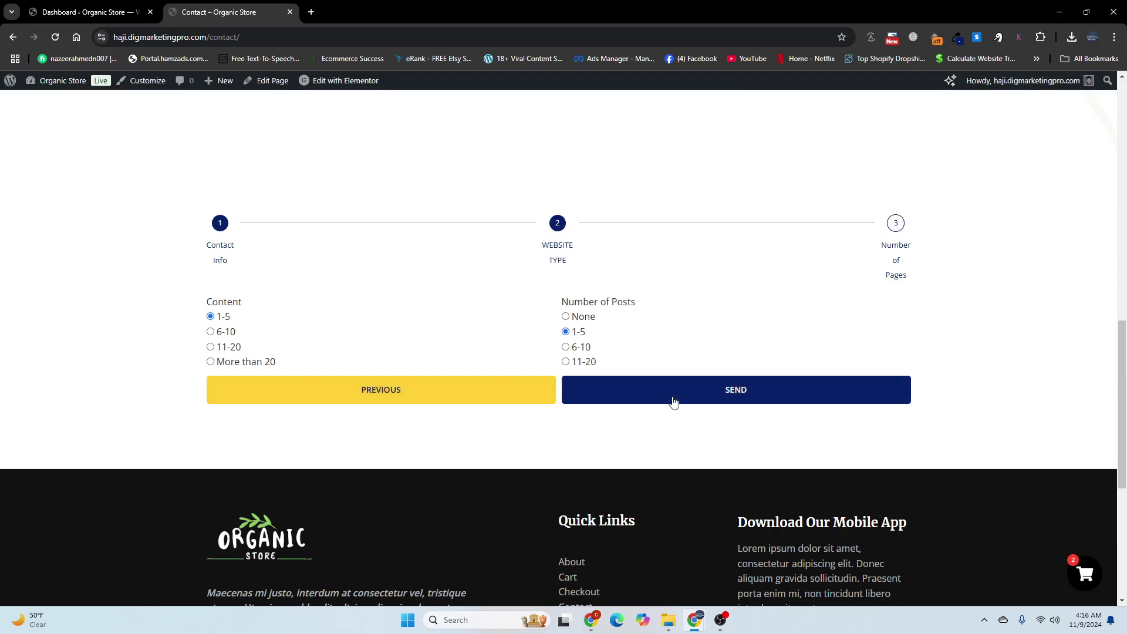
left_click(678, 394)
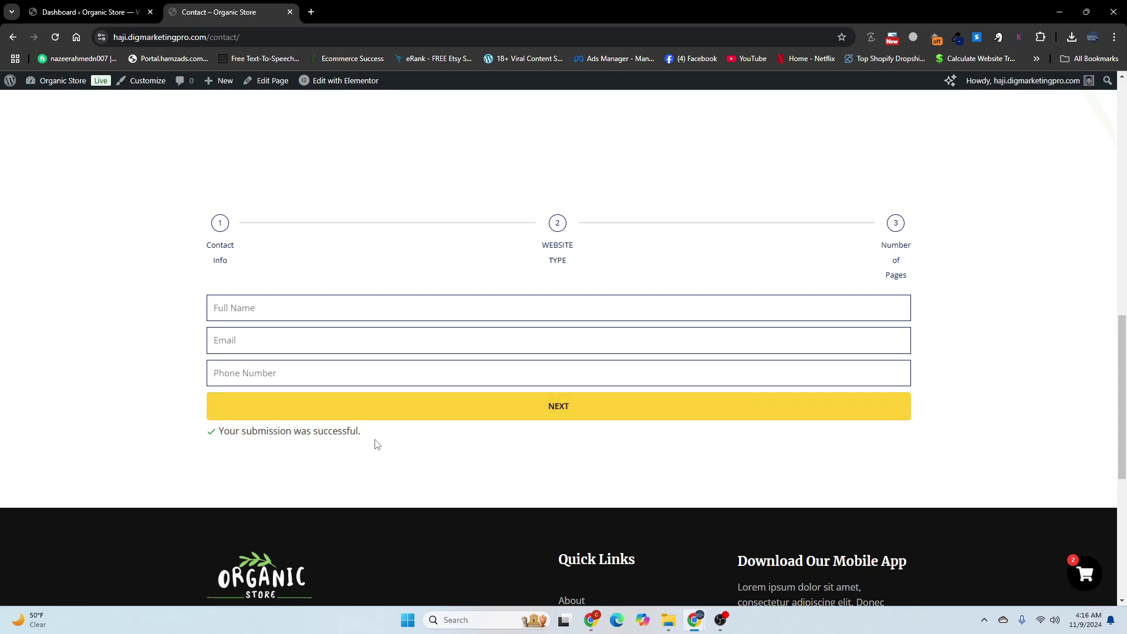
scroll(373, 444, "up", 2)
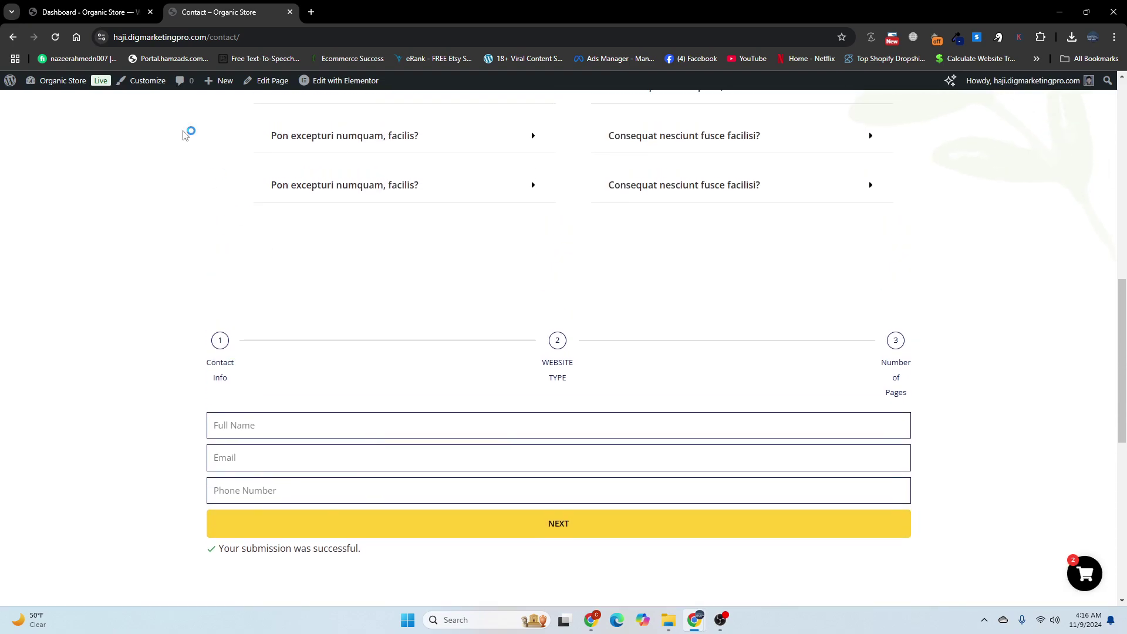
Step: Open the Contact page's Elementor editor in a new tab and reload the live Contact page
mouse_move(310, 85)
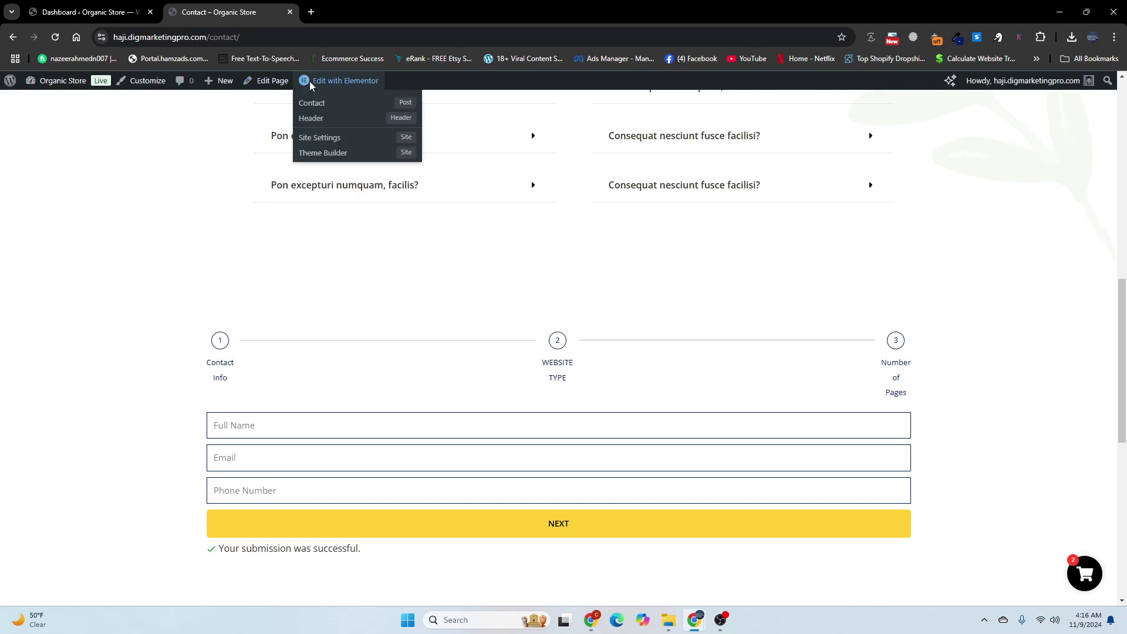
right_click(313, 104)
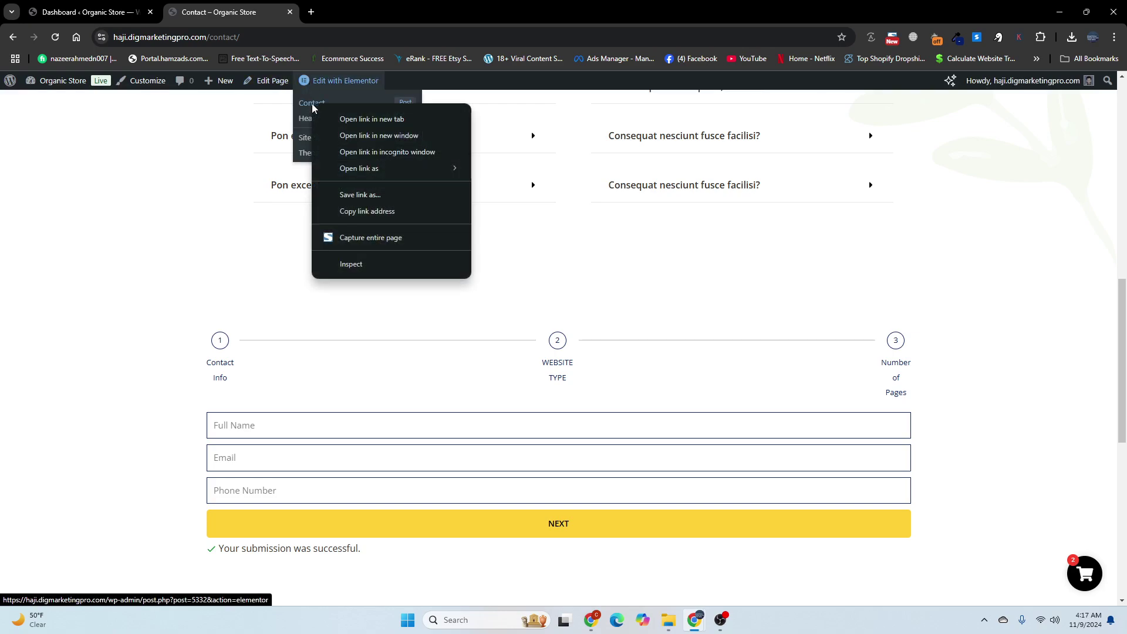
left_click(327, 116)
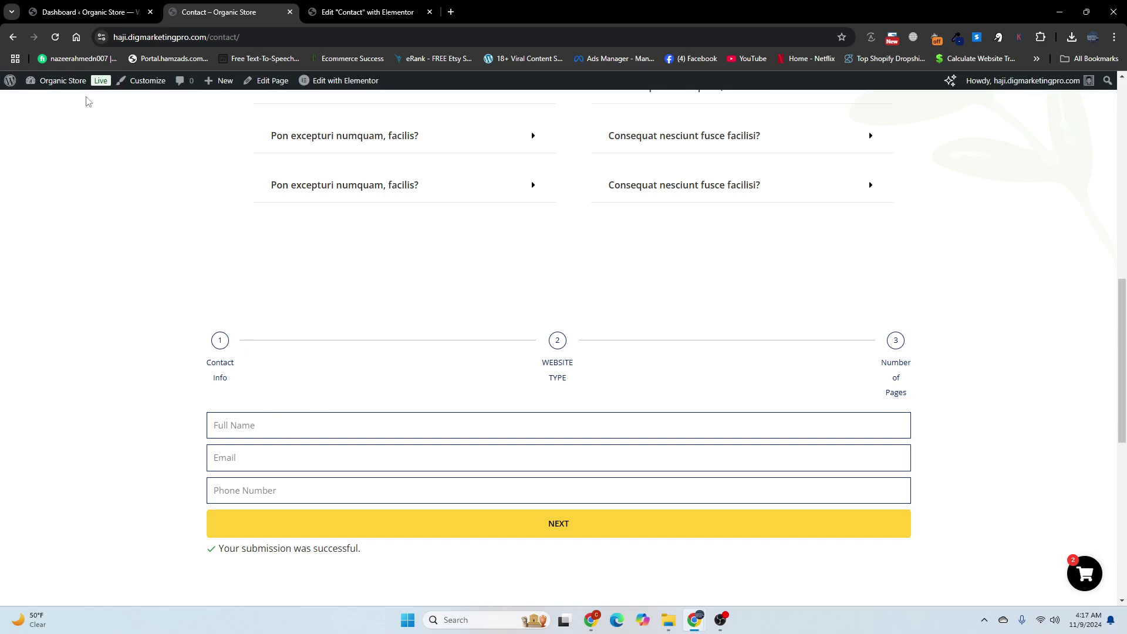
left_click(54, 39)
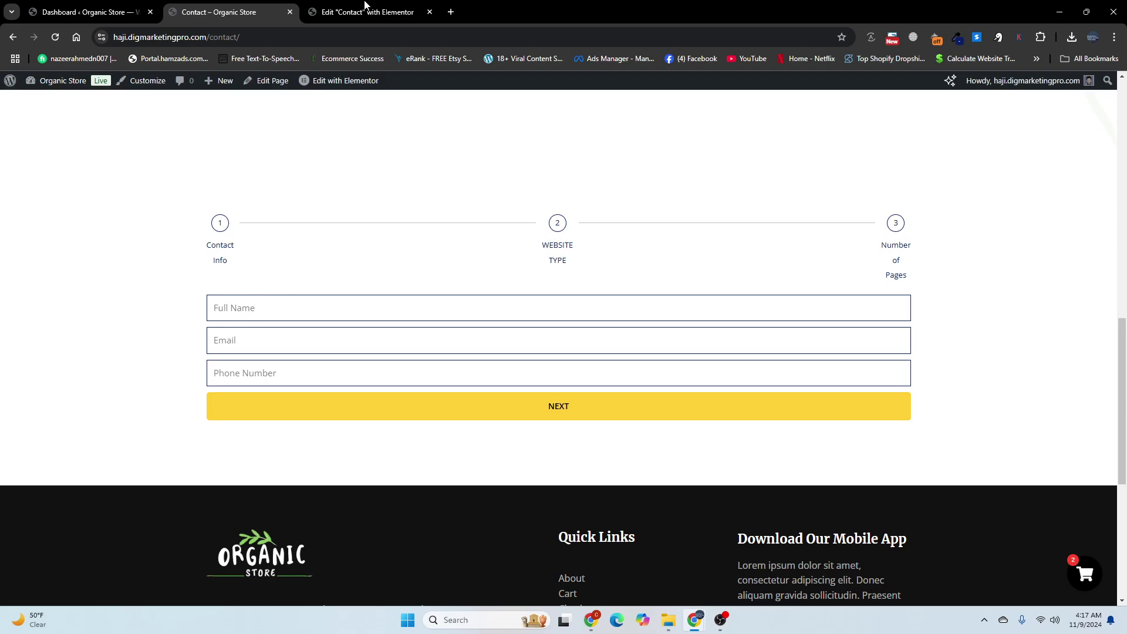
Step: Switch to the Elementor editor and scroll down to the multi-step form
left_click(365, 10)
scroll(481, 375, "down", 5)
scroll(480, 374, "down", 7)
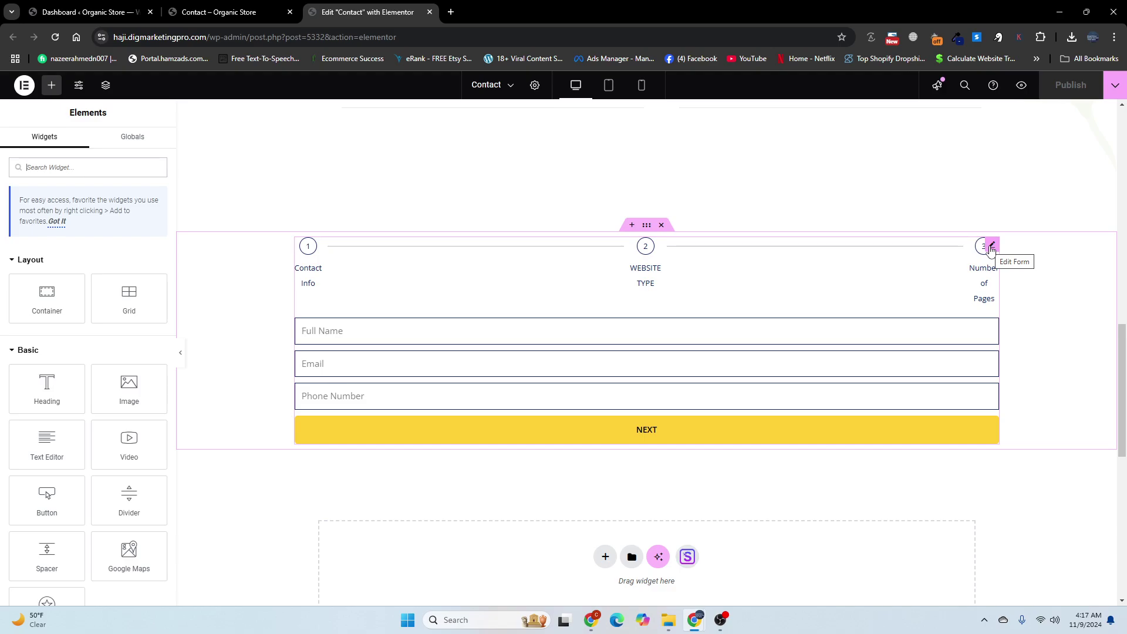
Step: Delete the old multi-step form and drag a new Form widget into the empty container
right_click(992, 247)
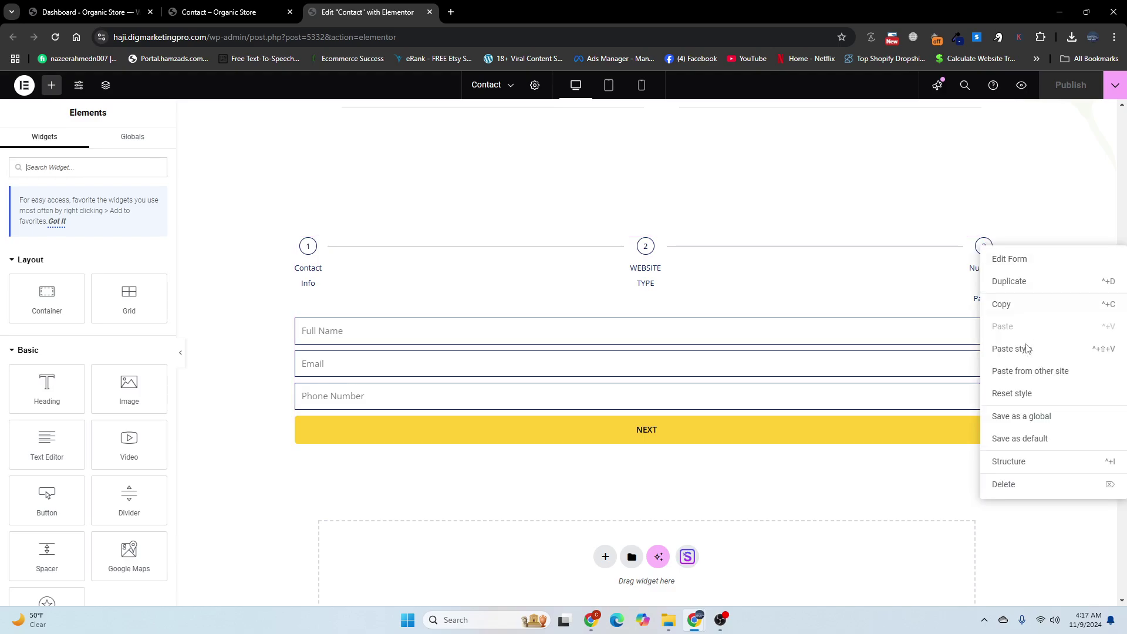
left_click(1005, 485)
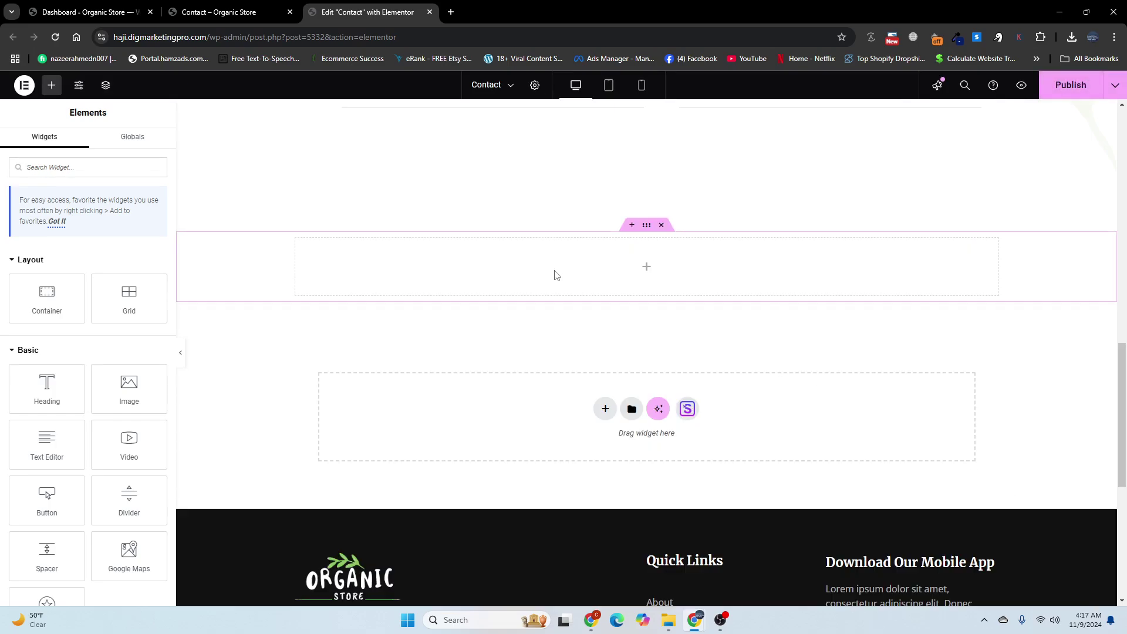
left_click(122, 169)
type("form")
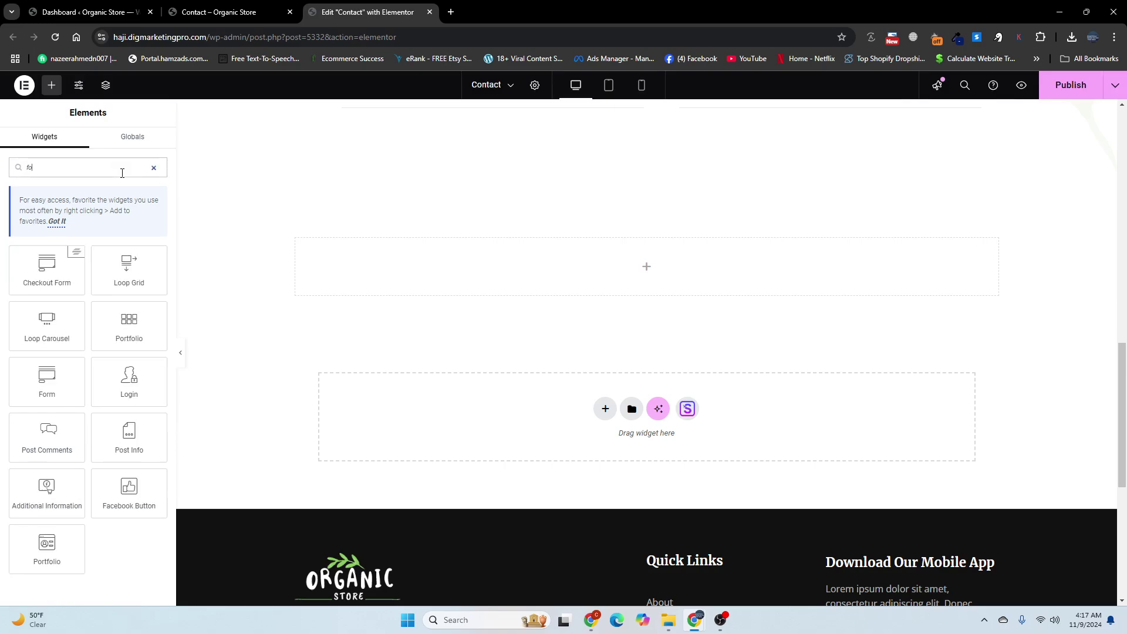
left_click_drag(132, 273, 370, 277)
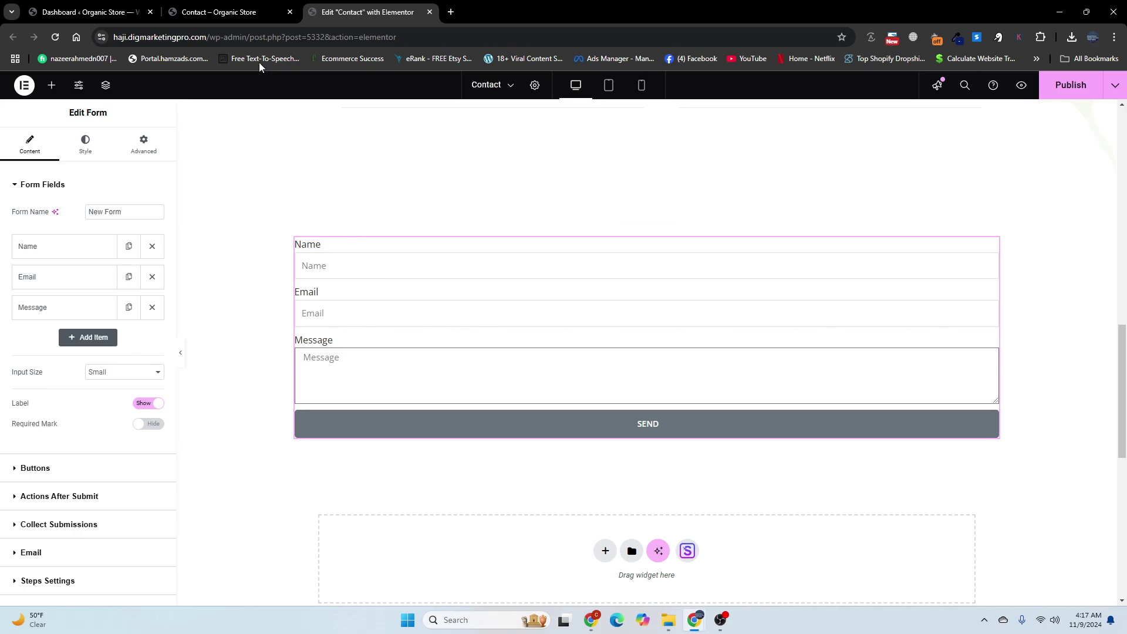
Step: Duplicate the Name field and change the first copy's type to Step
left_click(226, 11)
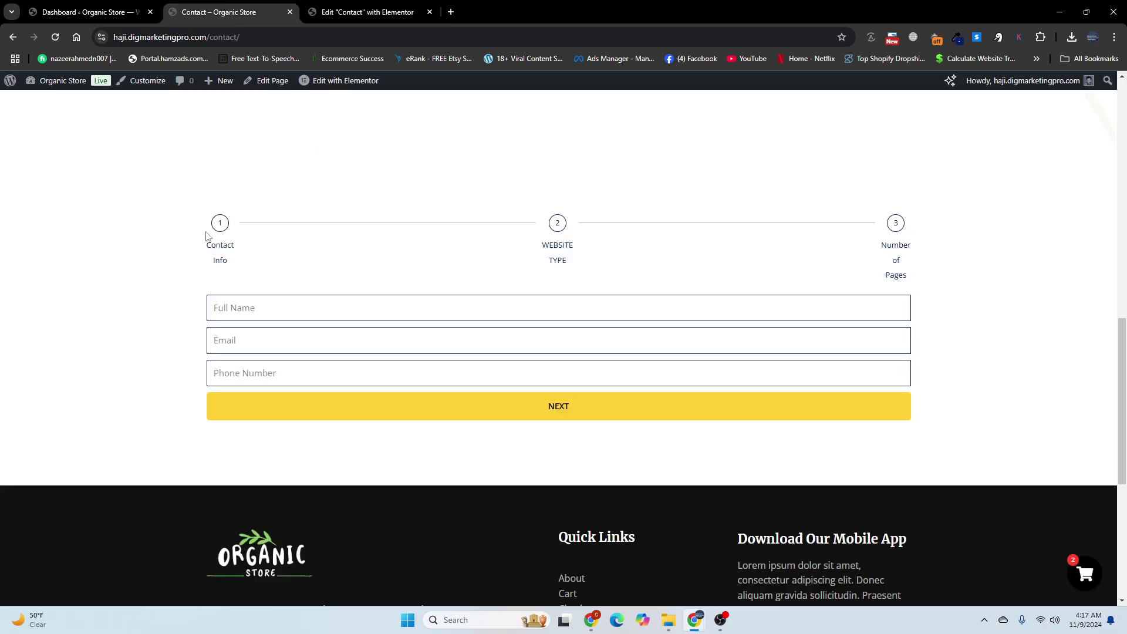
left_click(341, 8)
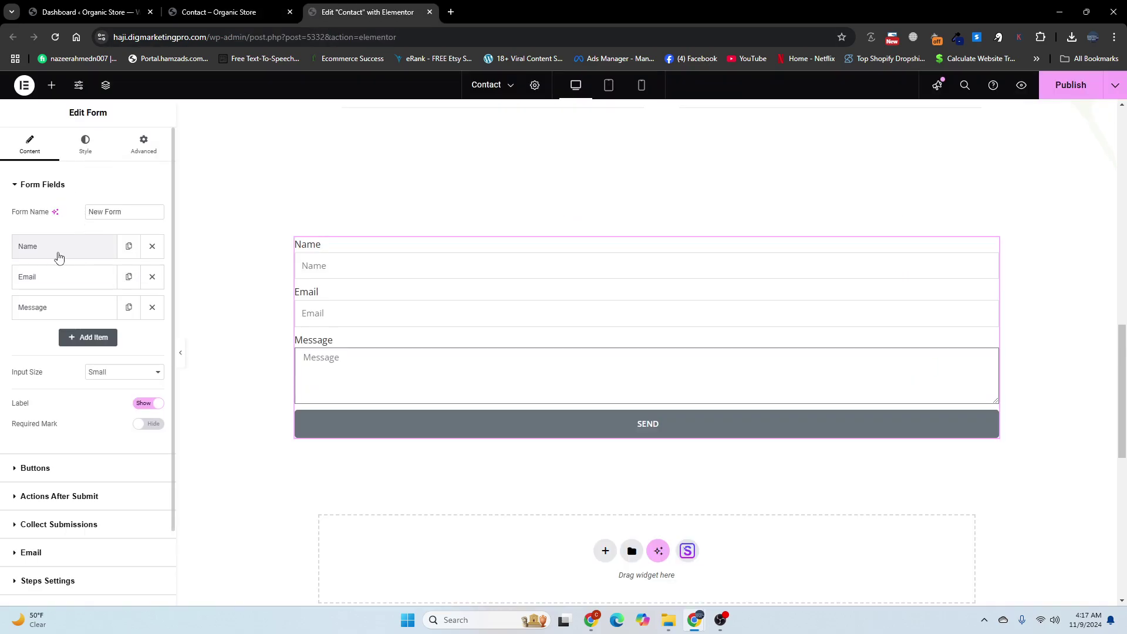
left_click(128, 247)
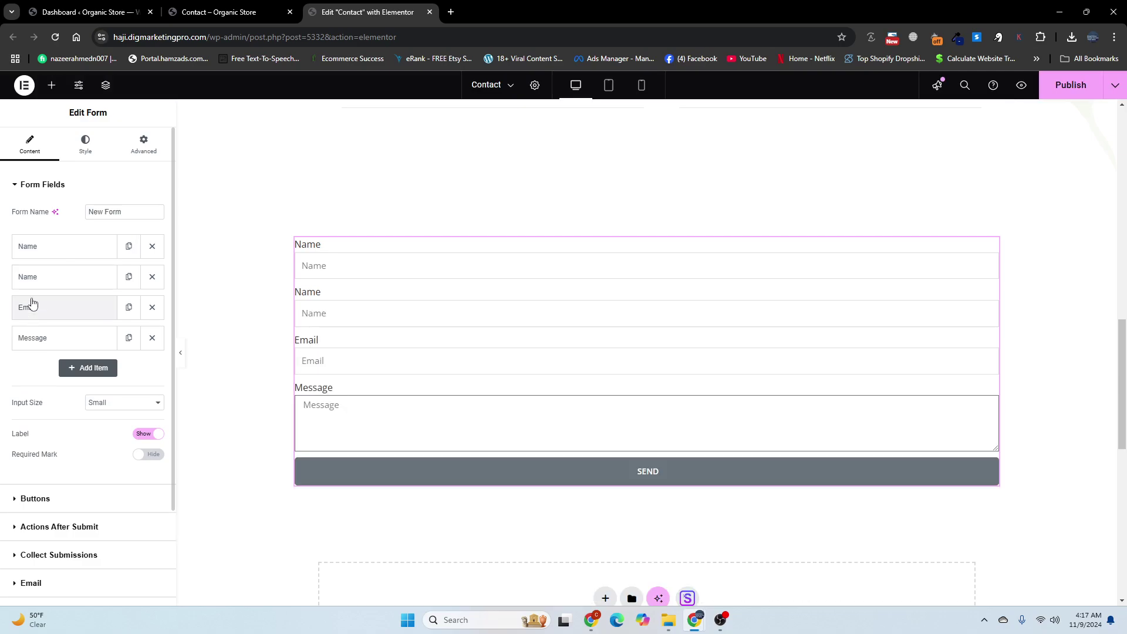
left_click(38, 249)
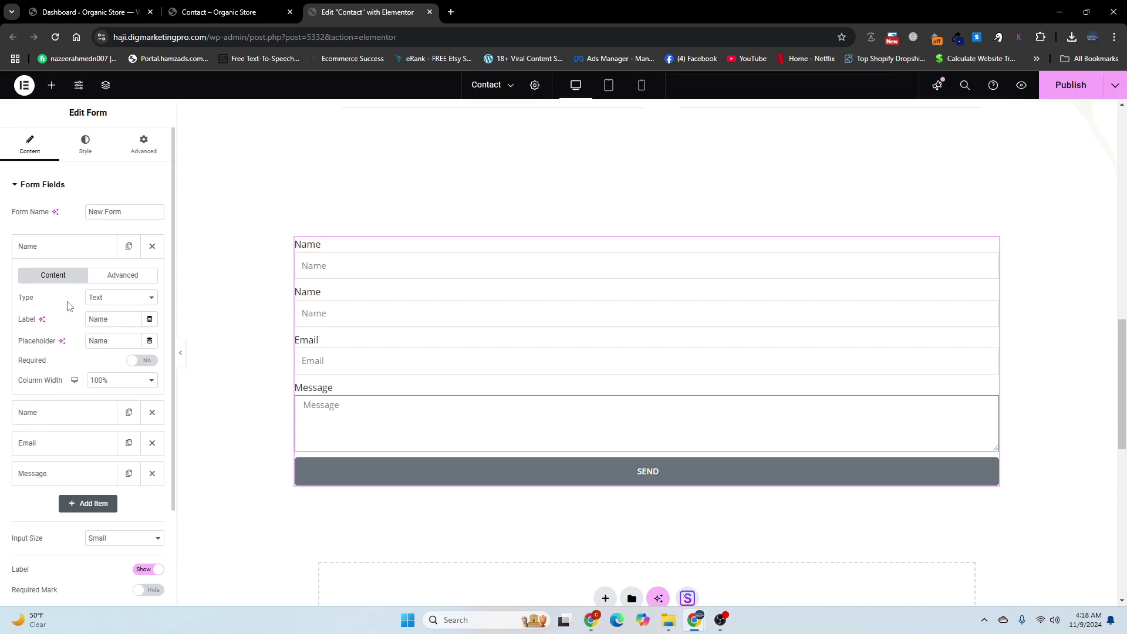
left_click(105, 303)
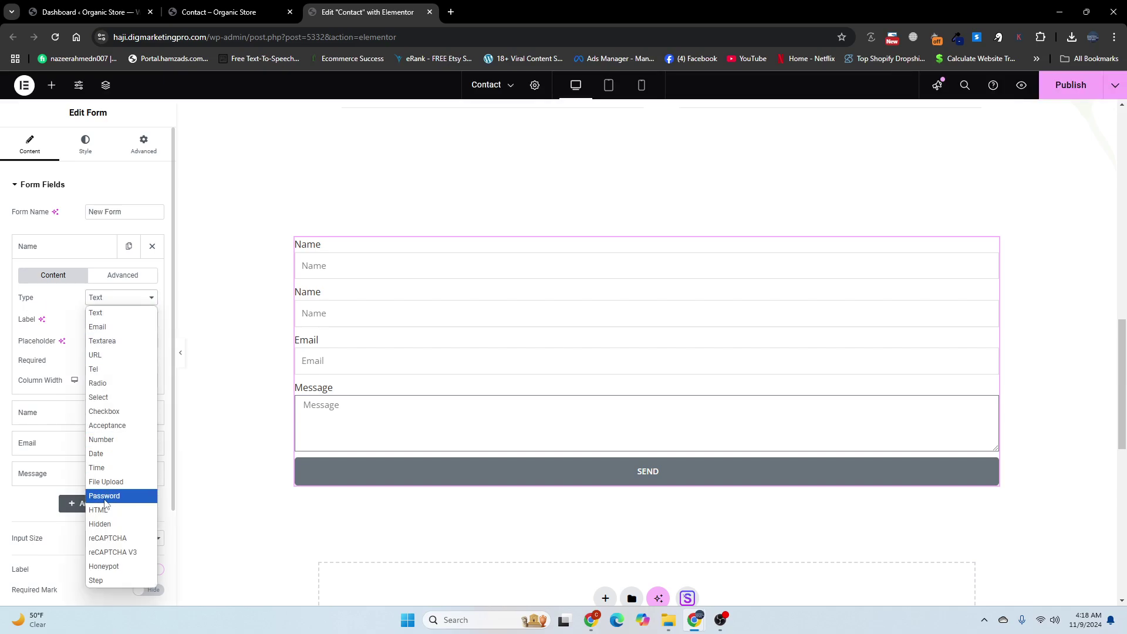
left_click(96, 581)
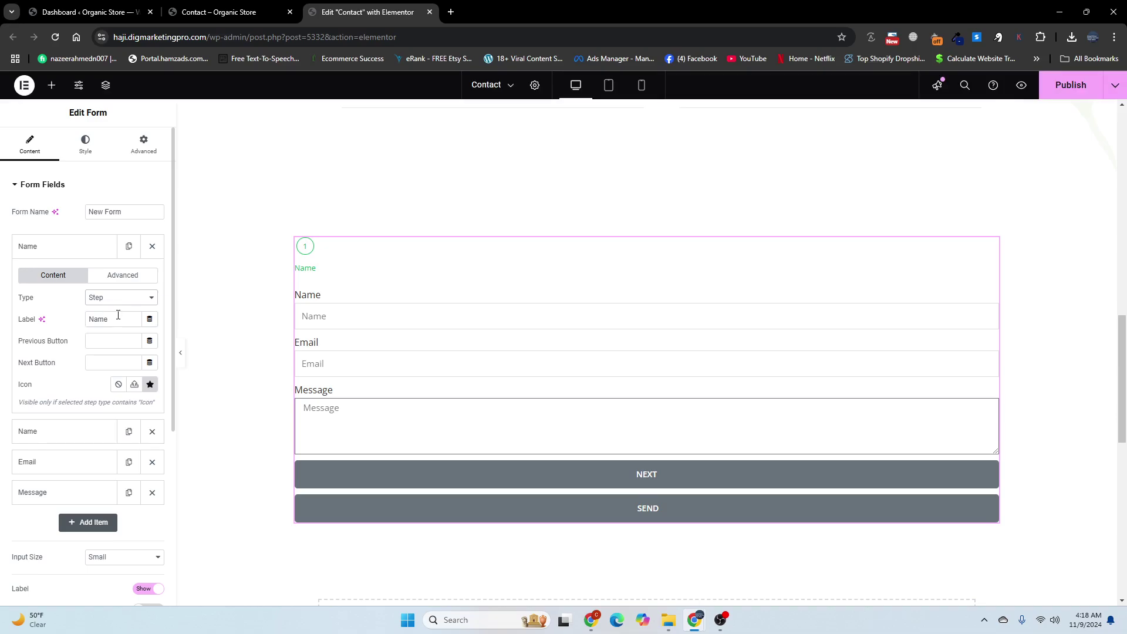
Step: Label the new step 'Contact Info', using text copied from the live Contact page
left_click_drag(101, 314, 89, 319)
key("BackSpace")
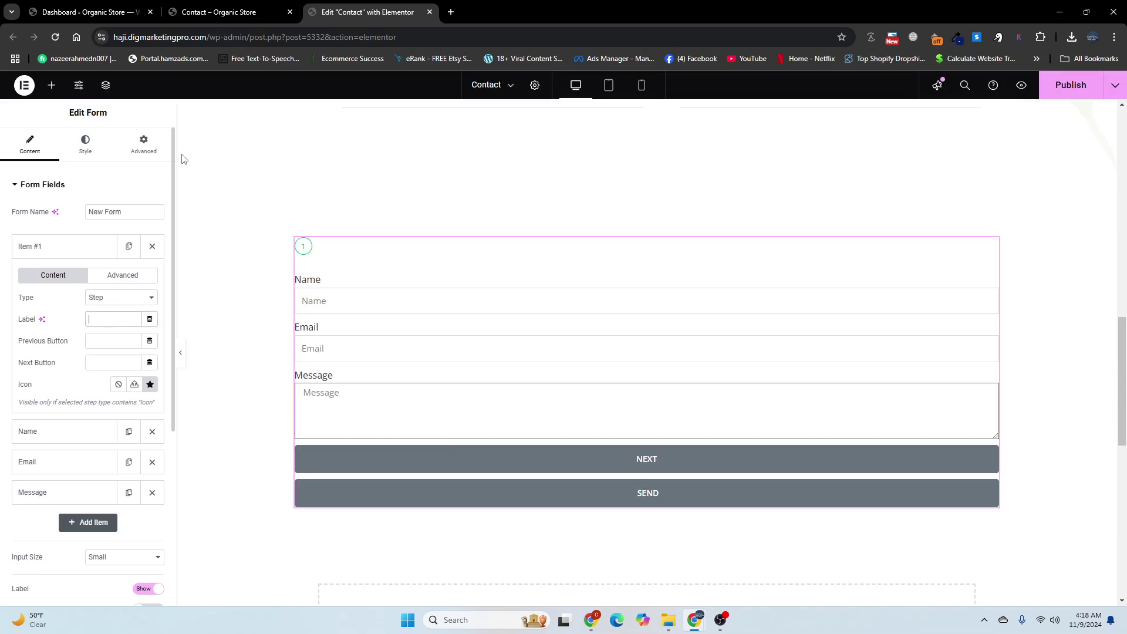
left_click(223, 11)
left_click_drag(235, 267, 200, 240)
key("ctrl+c")
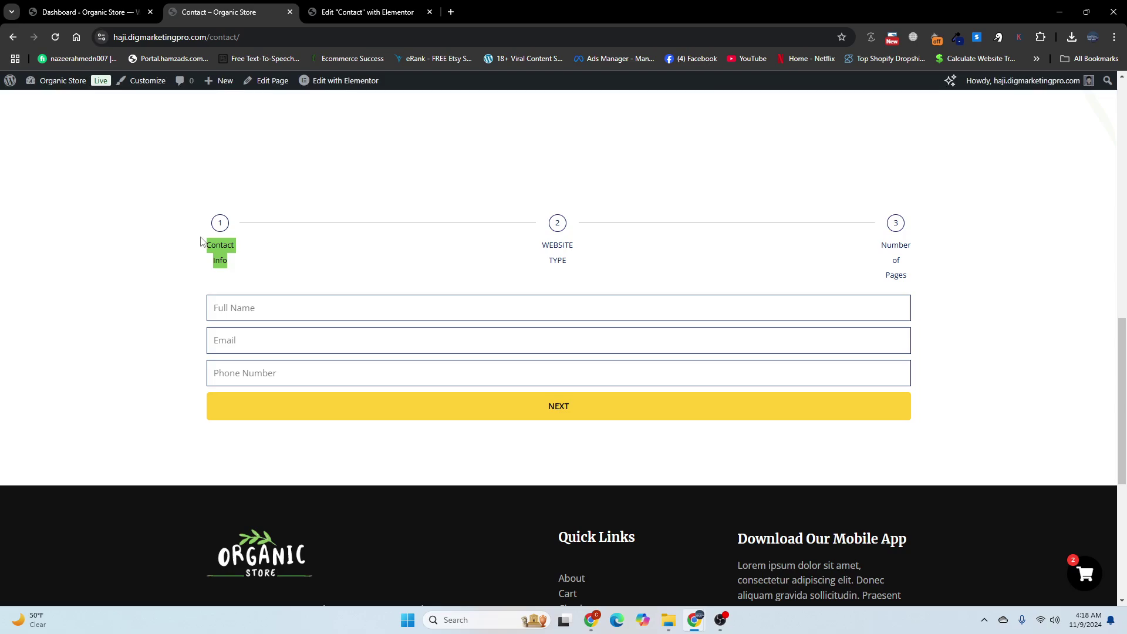
left_click(353, 11)
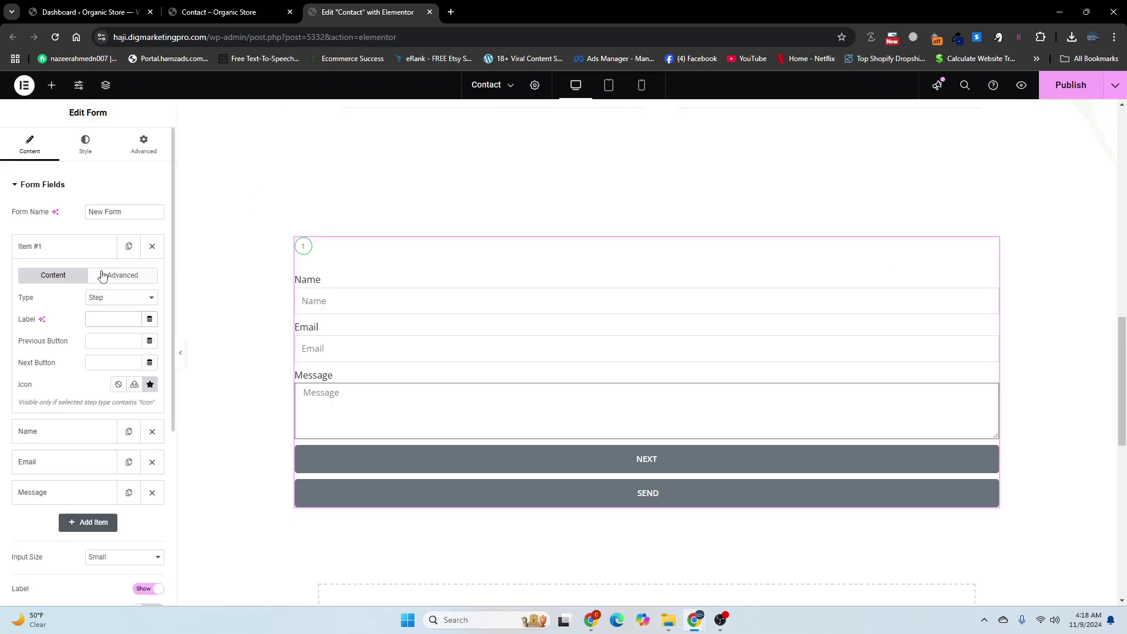
key("ctrl+v")
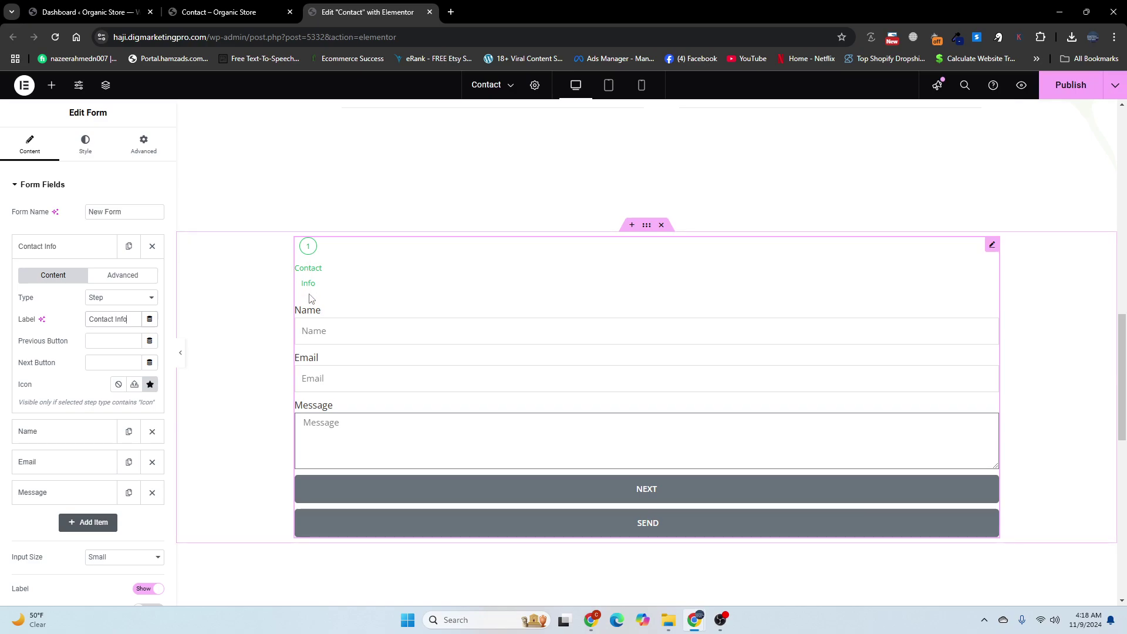
left_click(276, 12)
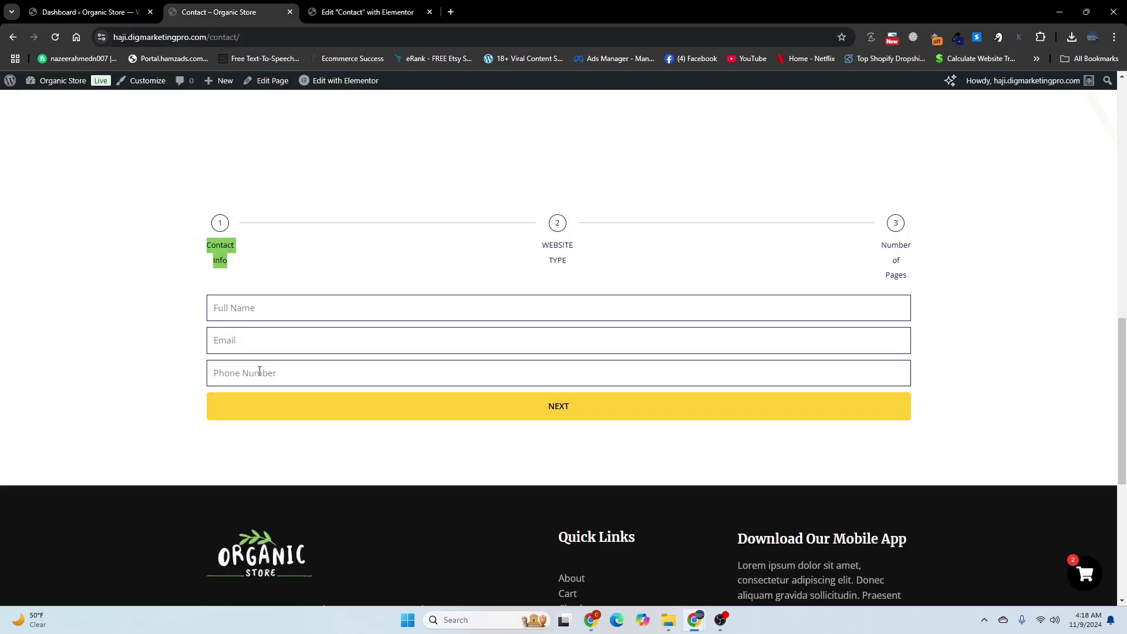
Step: Remove the Name and Email labels and set the Name placeholder to 'Full Name'
left_click(329, 10)
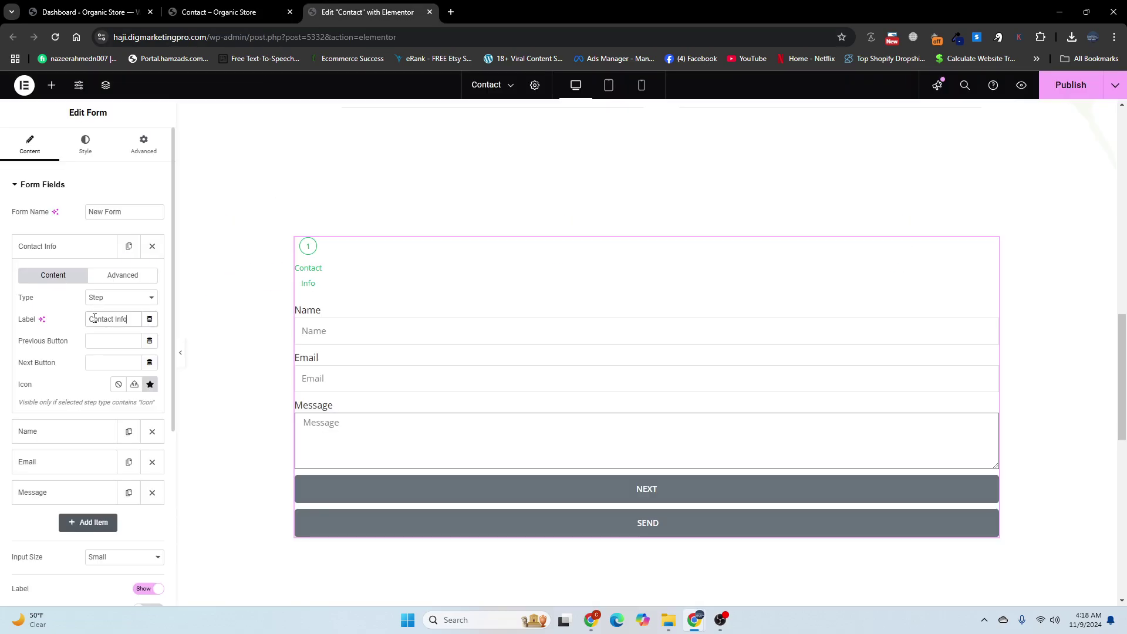
left_click(74, 256)
left_click(72, 276)
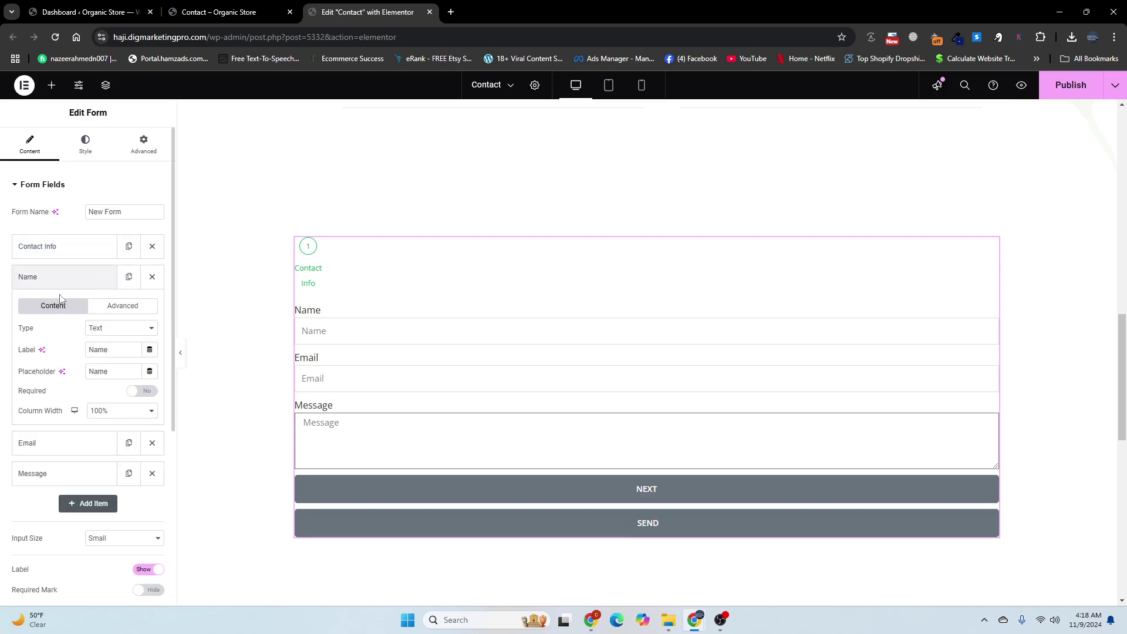
left_click_drag(109, 349, 84, 351)
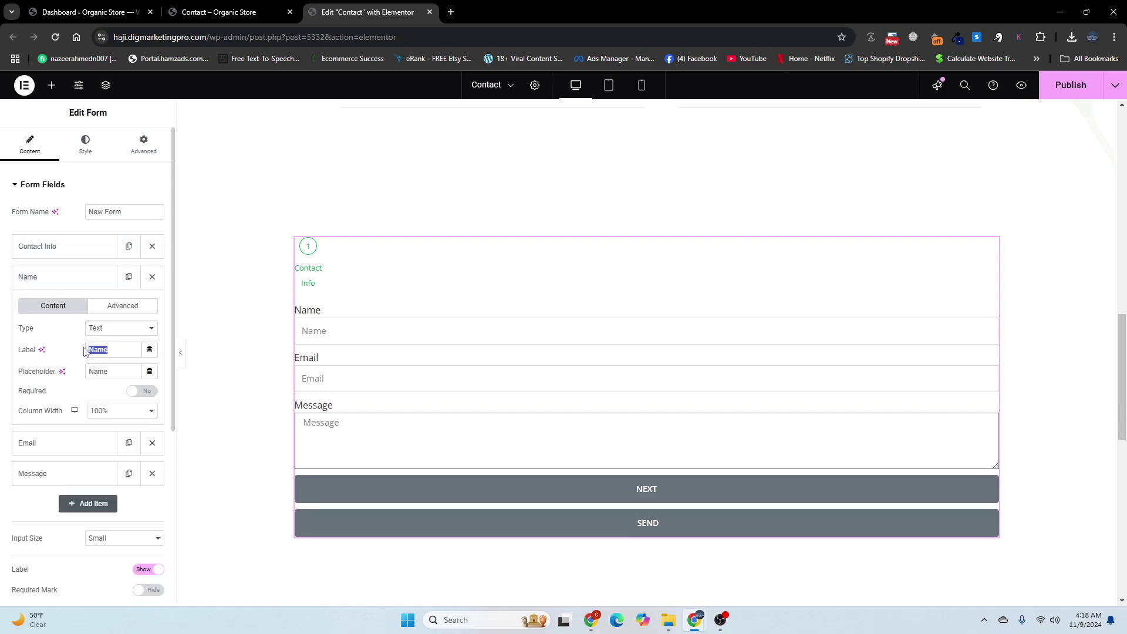
key("BackSpace")
left_click(91, 371)
type("Ful")
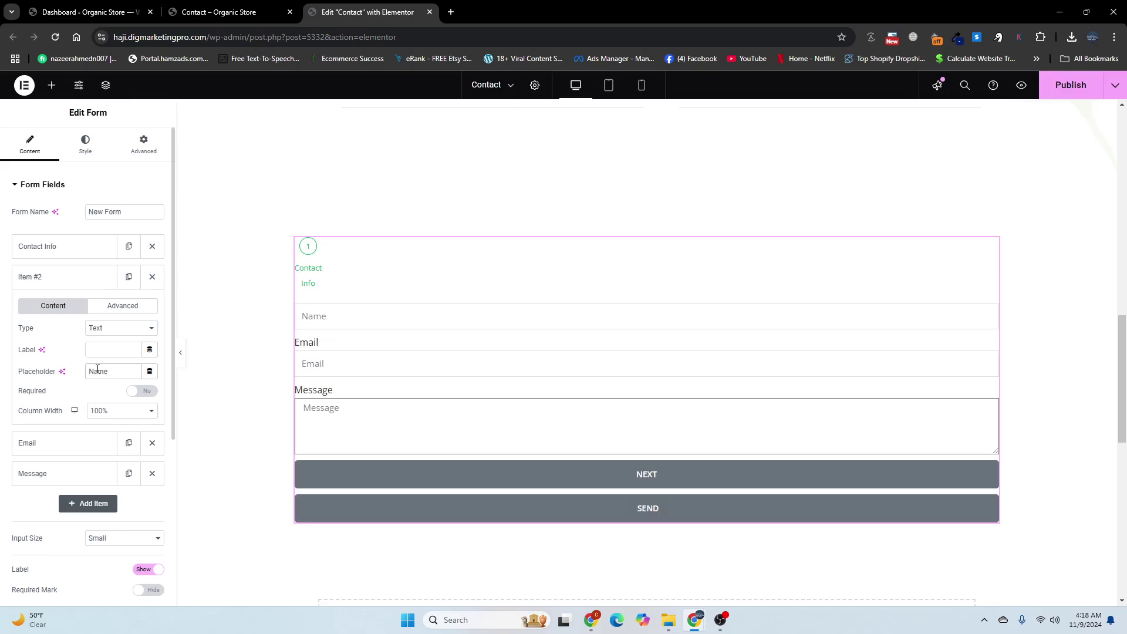
type("l")
left_click(61, 284)
left_click(66, 315)
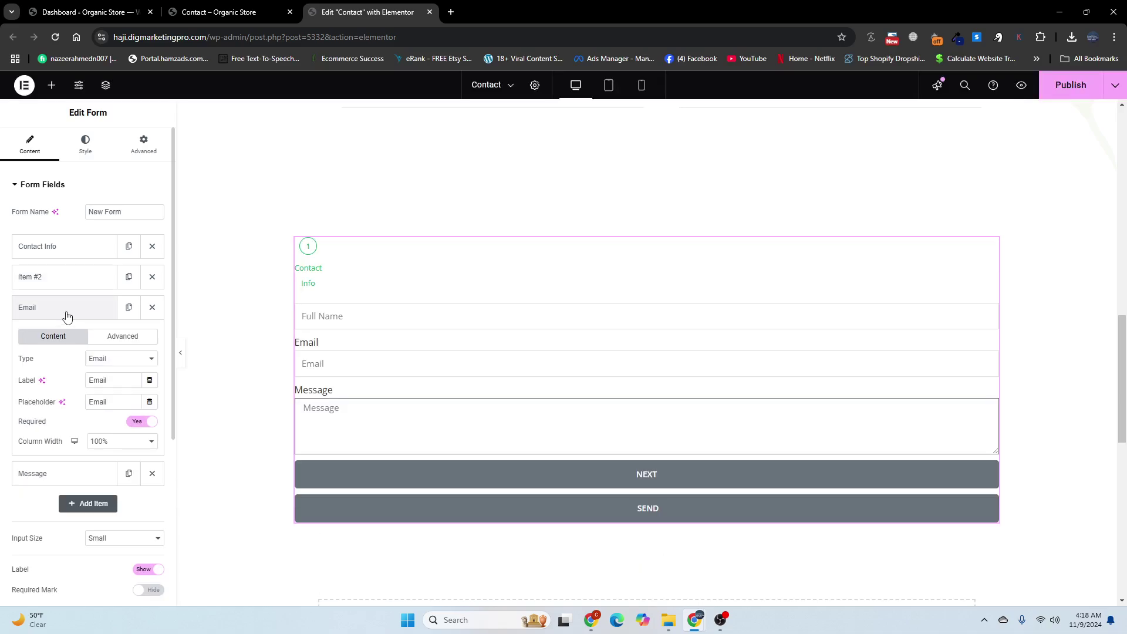
double_click(101, 381)
key("BackSpace")
left_click(56, 312)
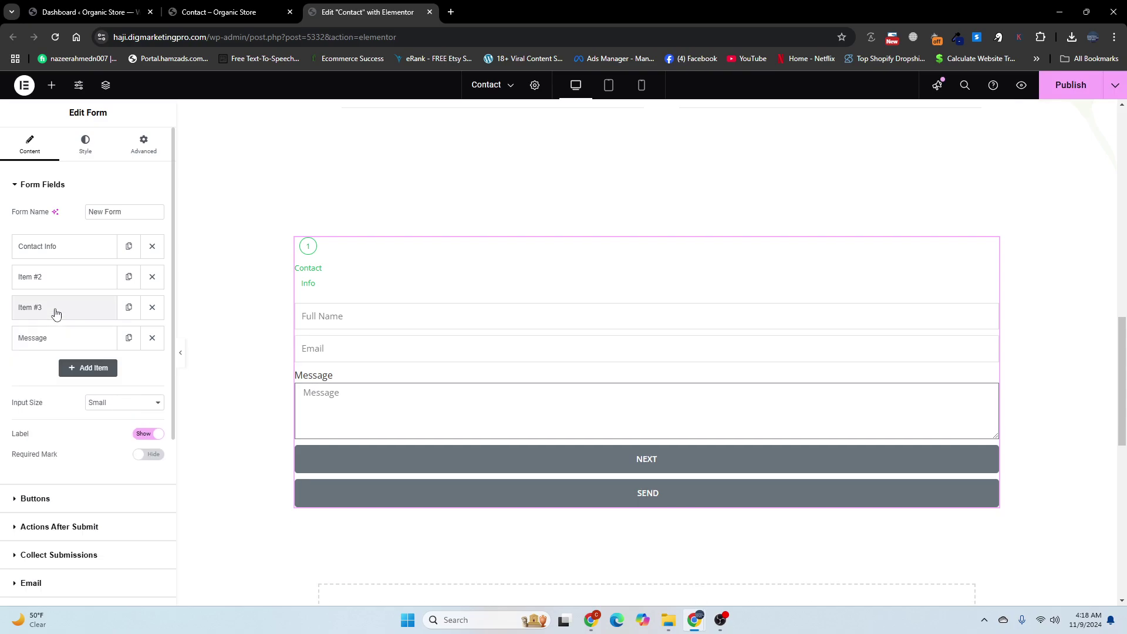
Step: Change the Message field to Tel type, unlabelled, with placeholder 'Phone Number'
left_click(46, 339)
left_click(106, 392)
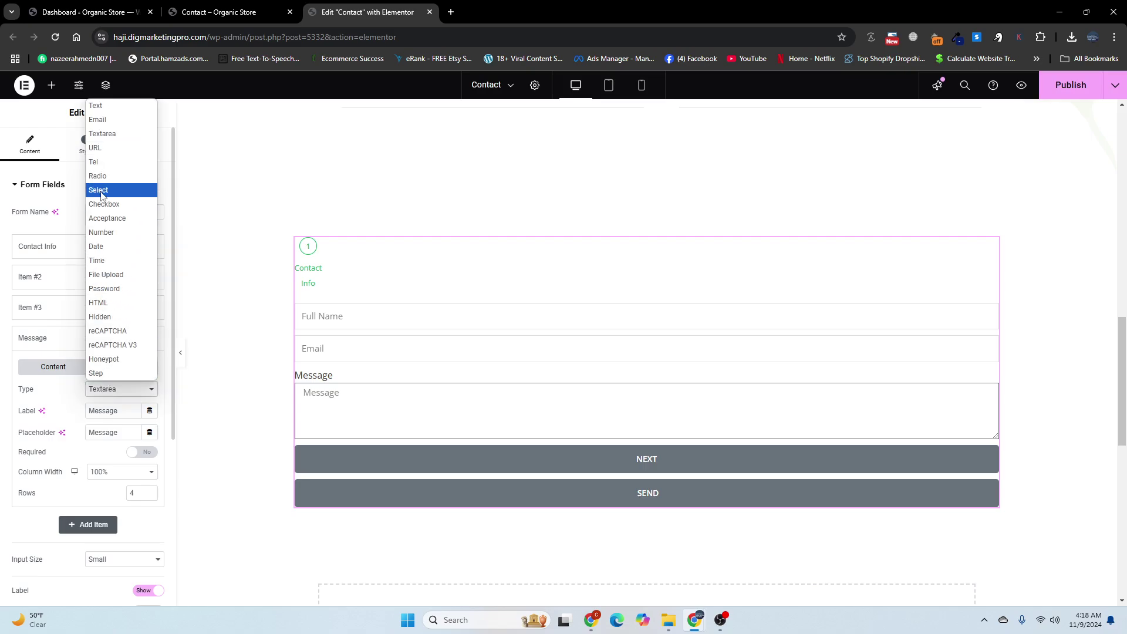
left_click(104, 167)
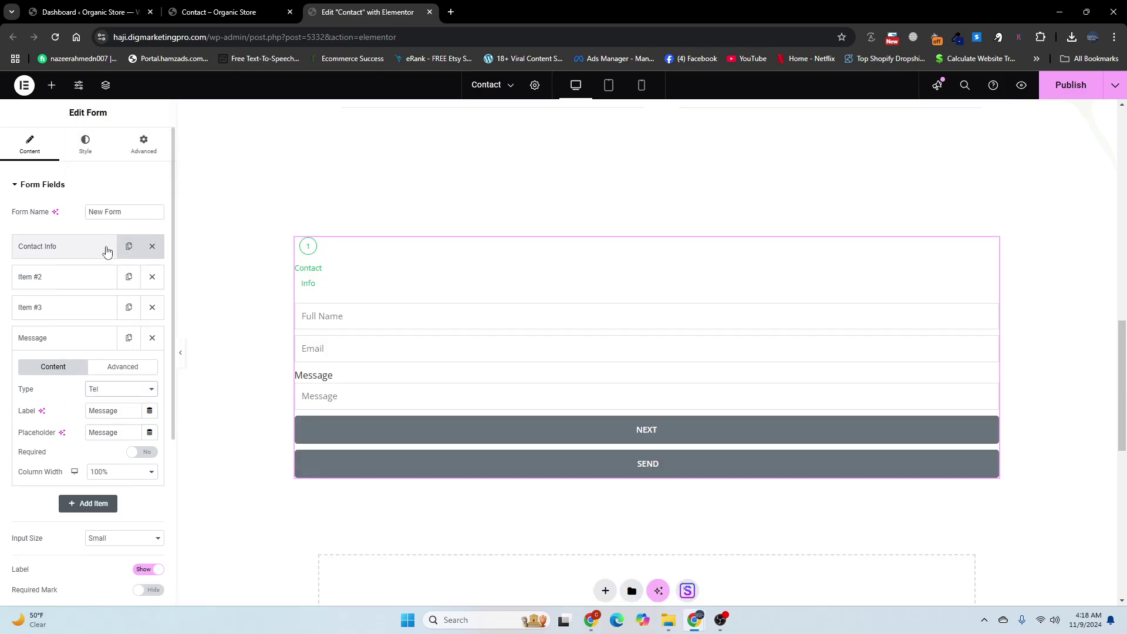
left_click_drag(89, 407, 75, 437)
key("BackSpace")
type("Ph")
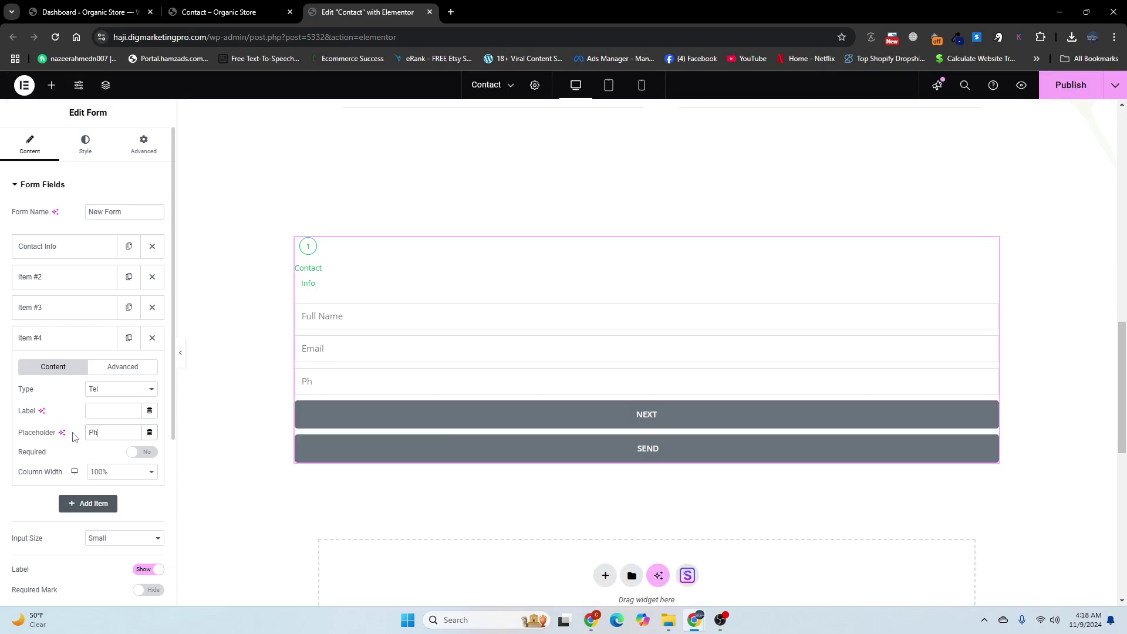
type("one Number")
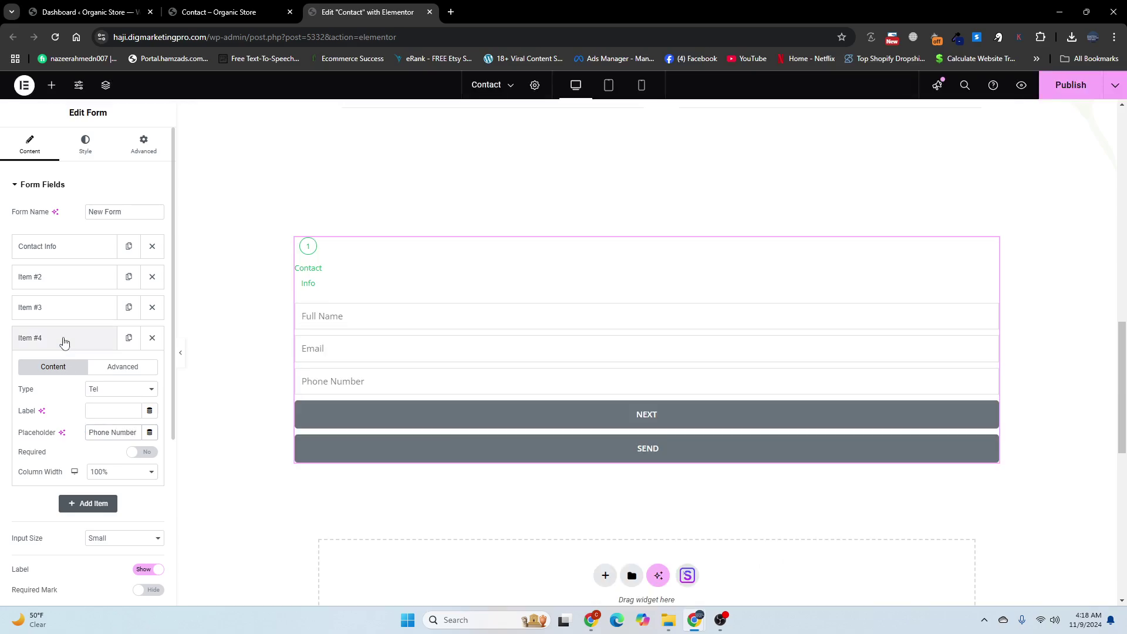
left_click(64, 335)
scroll(68, 320, "down", 2)
scroll(68, 303, "up", 1)
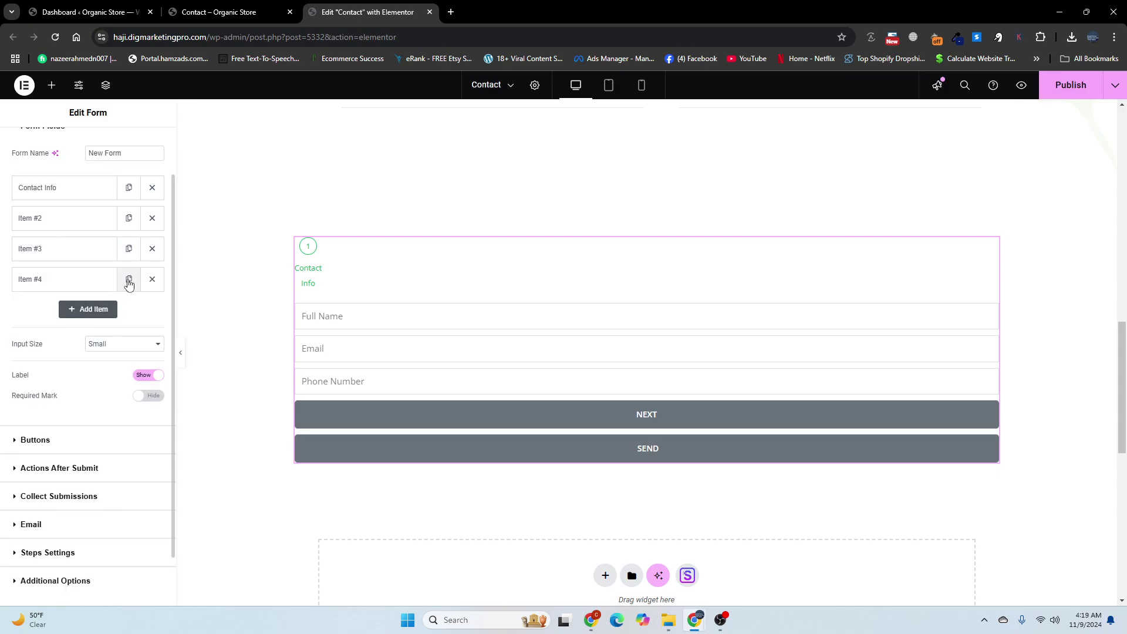
Step: Duplicate the Phone Number field and turn the copy into a second Step
left_click(129, 280)
left_click(50, 318)
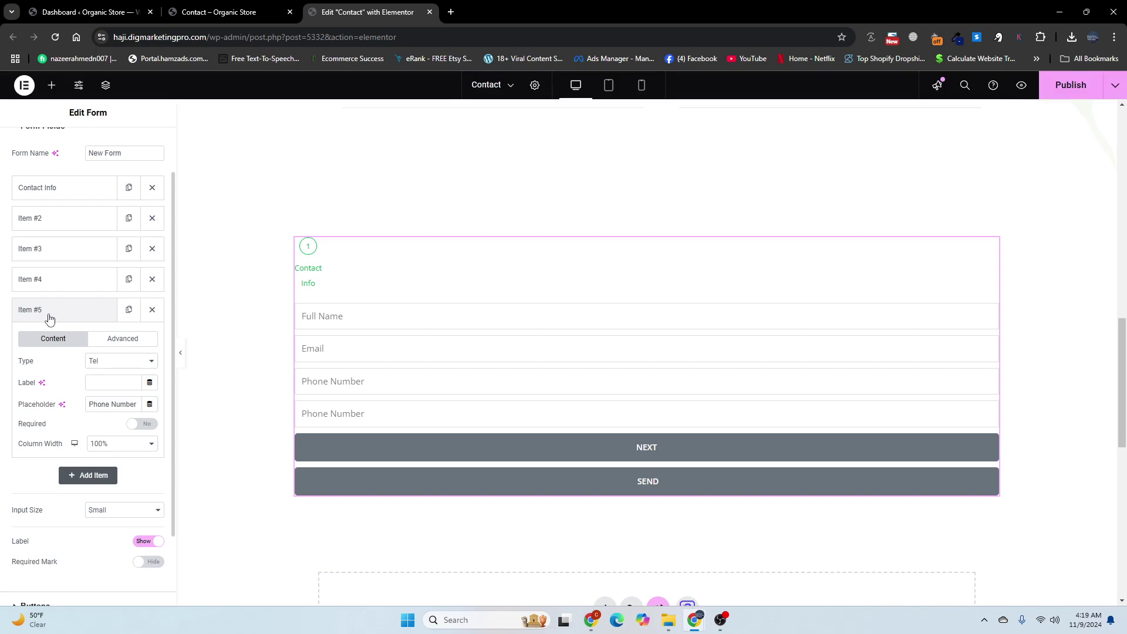
left_click(110, 363)
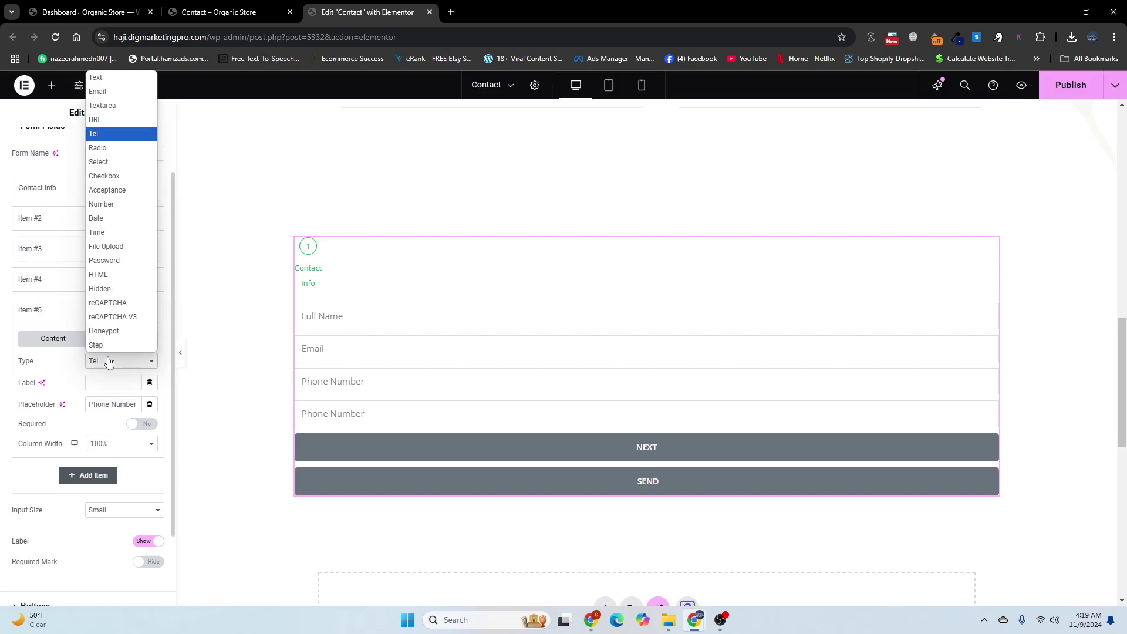
left_click(103, 344)
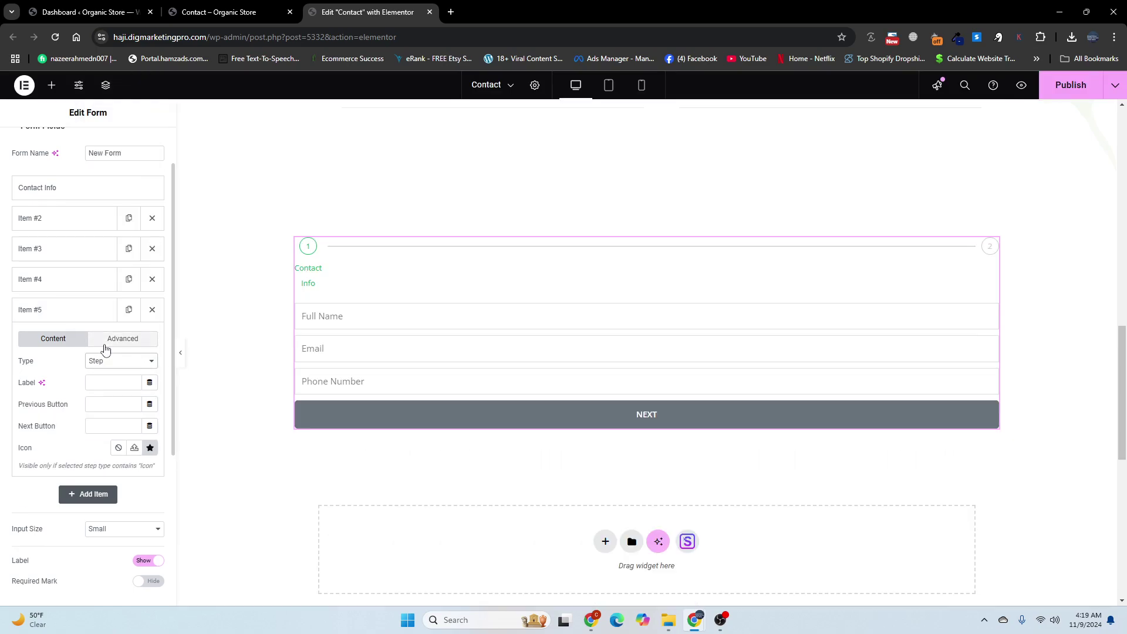
left_click(102, 381)
Step: On the live form, enter test contact details, advance to step 2, and copy the WEBSITE TYPE heading
left_click(187, 11)
left_click(300, 317)
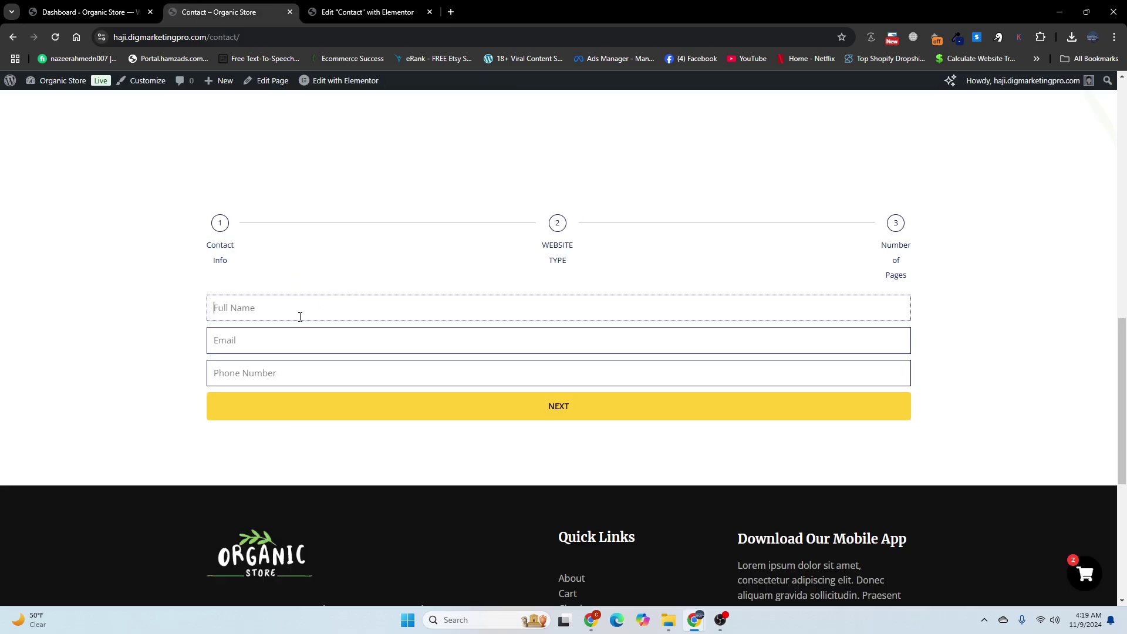
type("Naz")
left_click(298, 338)
type("naz@")
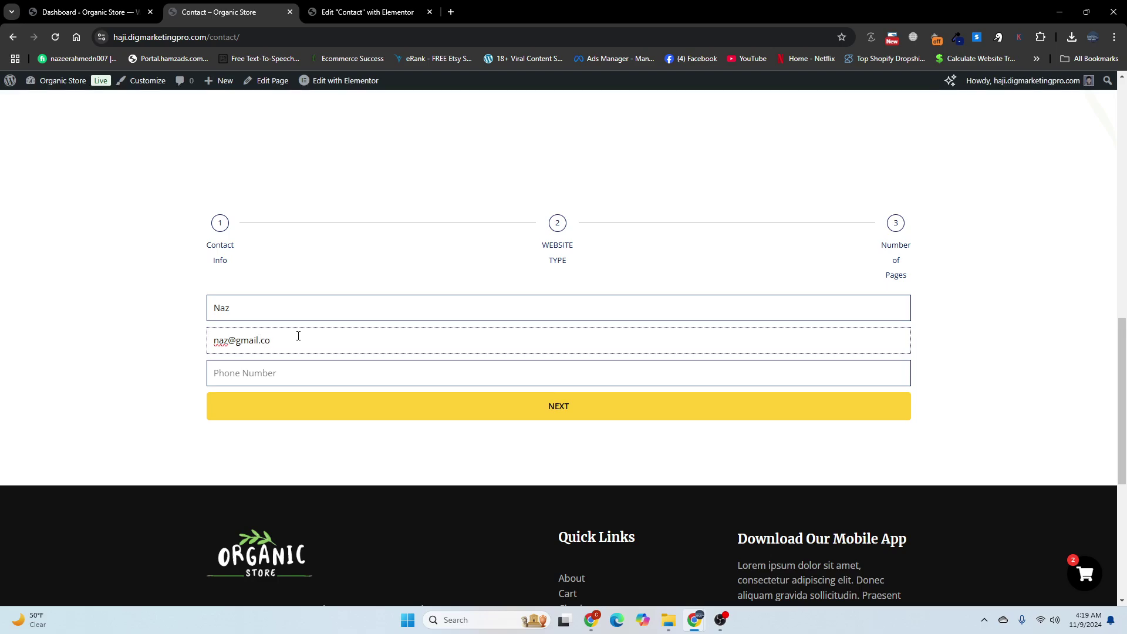
left_click(284, 368)
type("03")
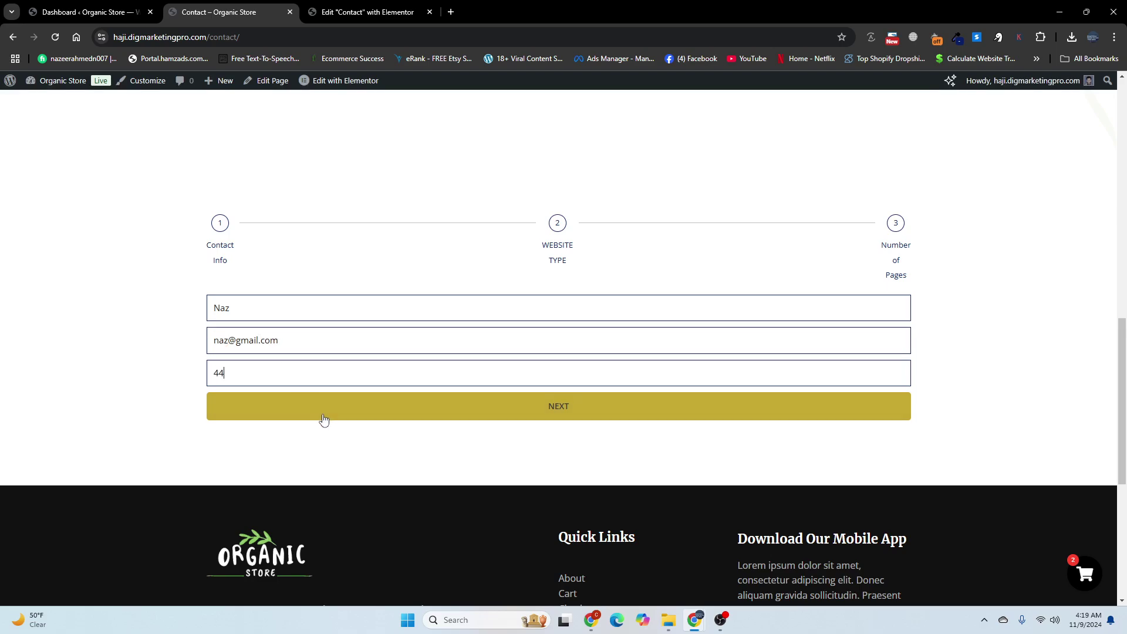
left_click(323, 414)
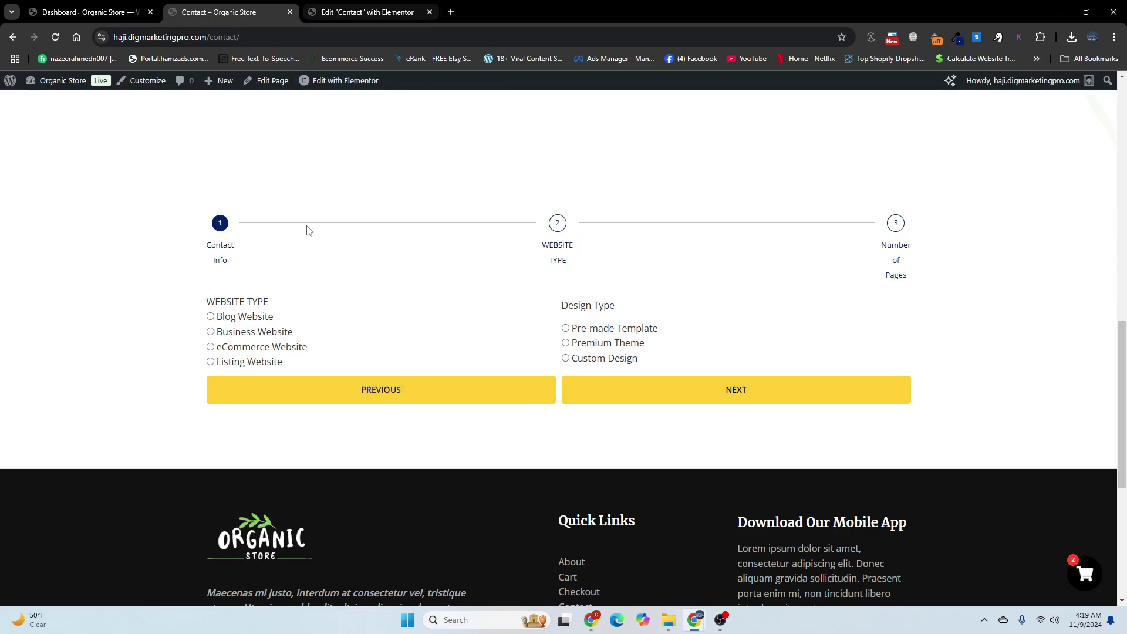
left_click_drag(207, 303, 270, 302)
right_click(261, 300)
left_click(291, 314)
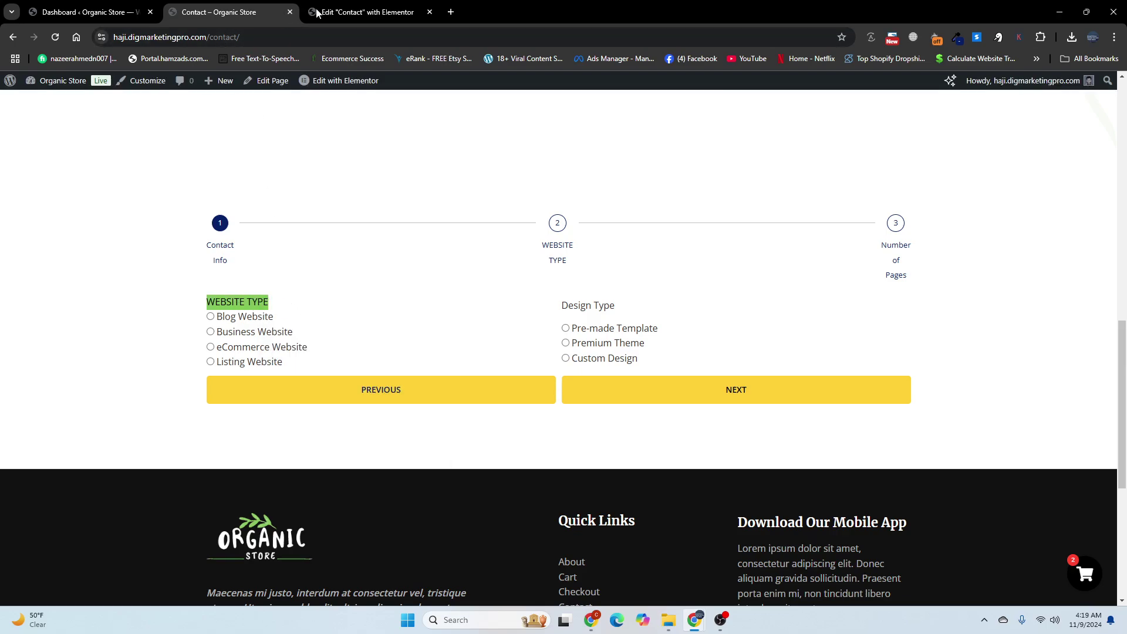
Step: Paste 'WEBSITE TYPE' as the second step's label
left_click(330, 12)
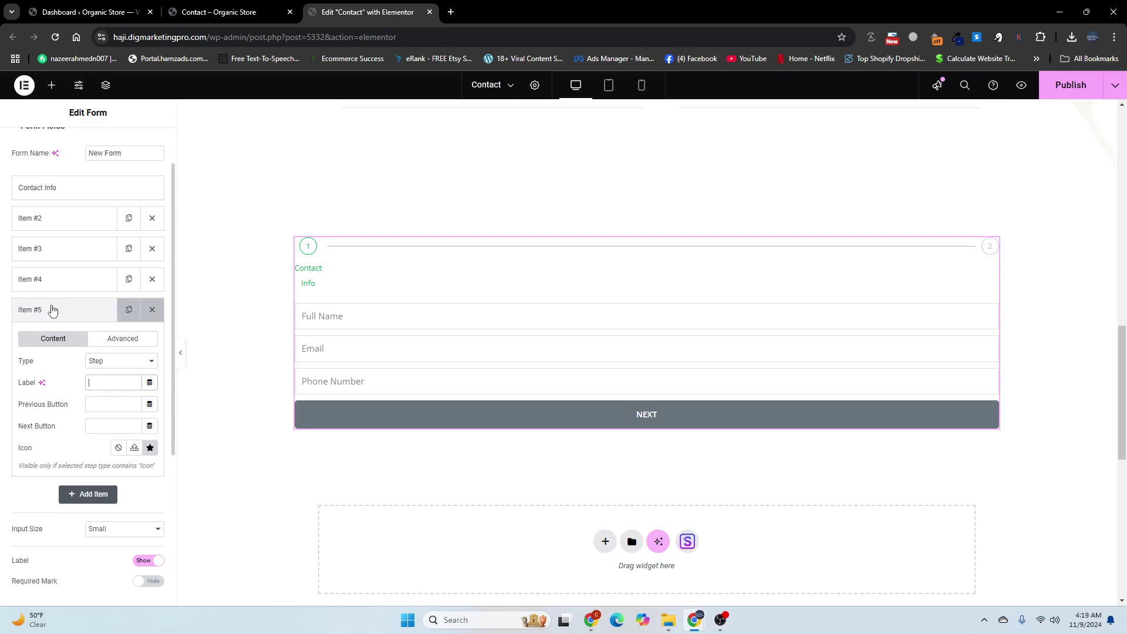
key("ctrl+v")
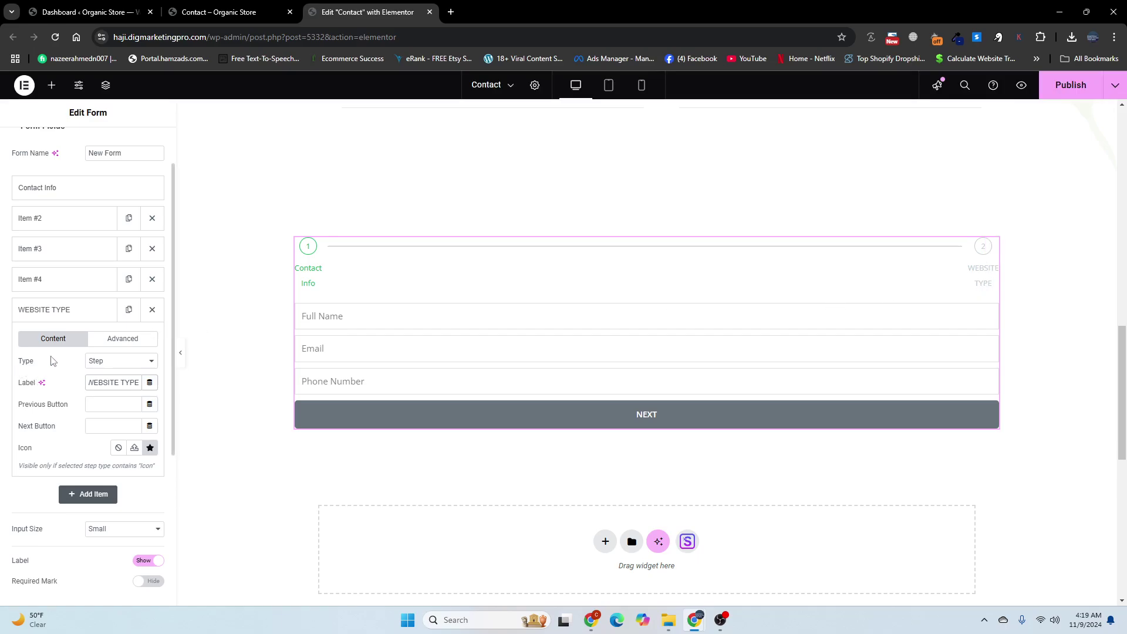
left_click(55, 320)
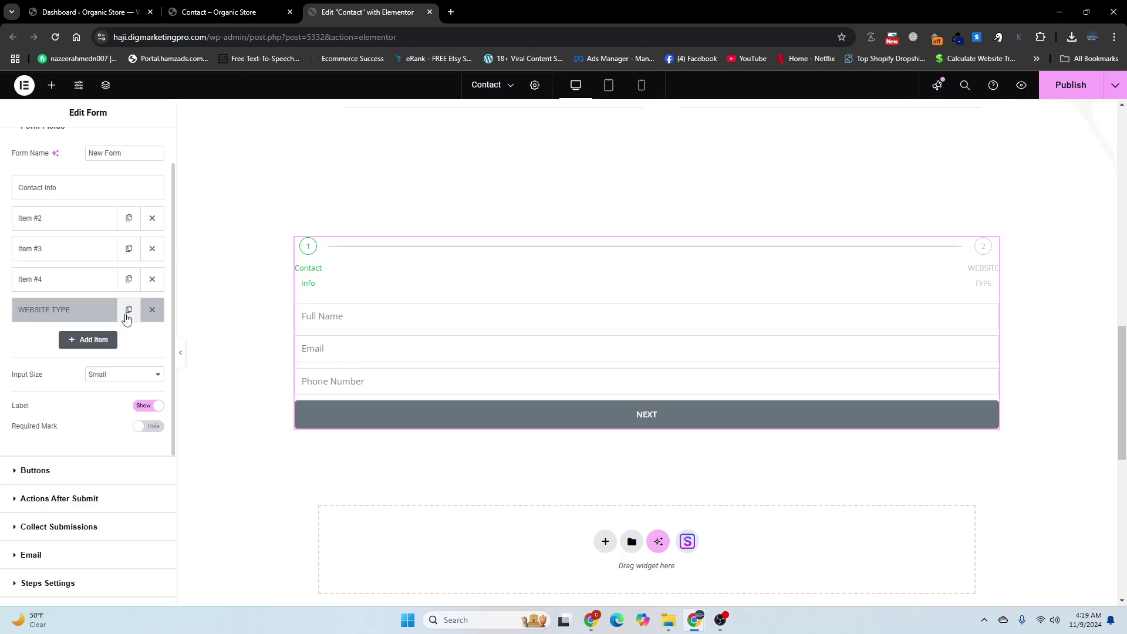
Step: Duplicate the WEBSITE TYPE step and change the copy's type to Radio
left_click(127, 312)
left_click(50, 340)
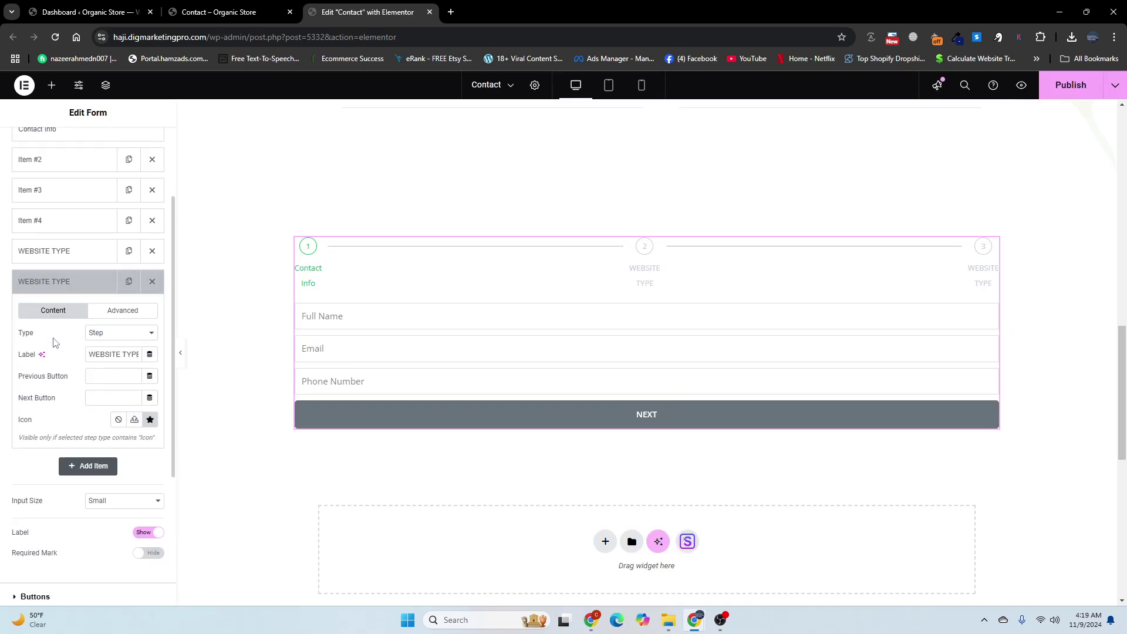
left_click(107, 339)
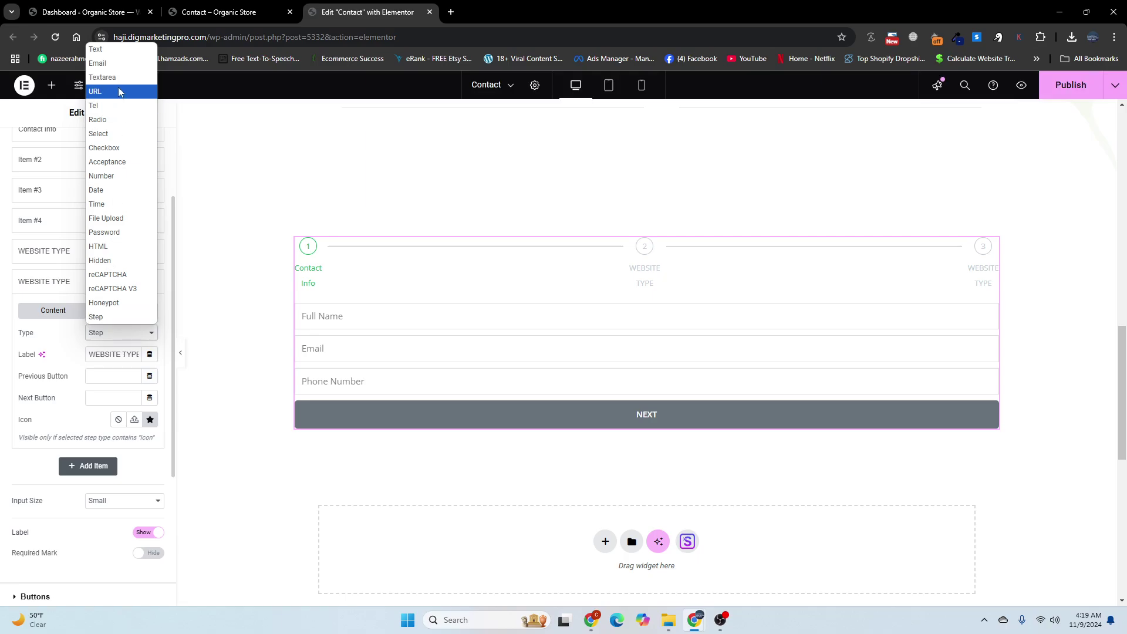
left_click(103, 123)
Step: Copy the four website types from the live Contact page into the WEBSITE TYPE options list
left_click(222, 13)
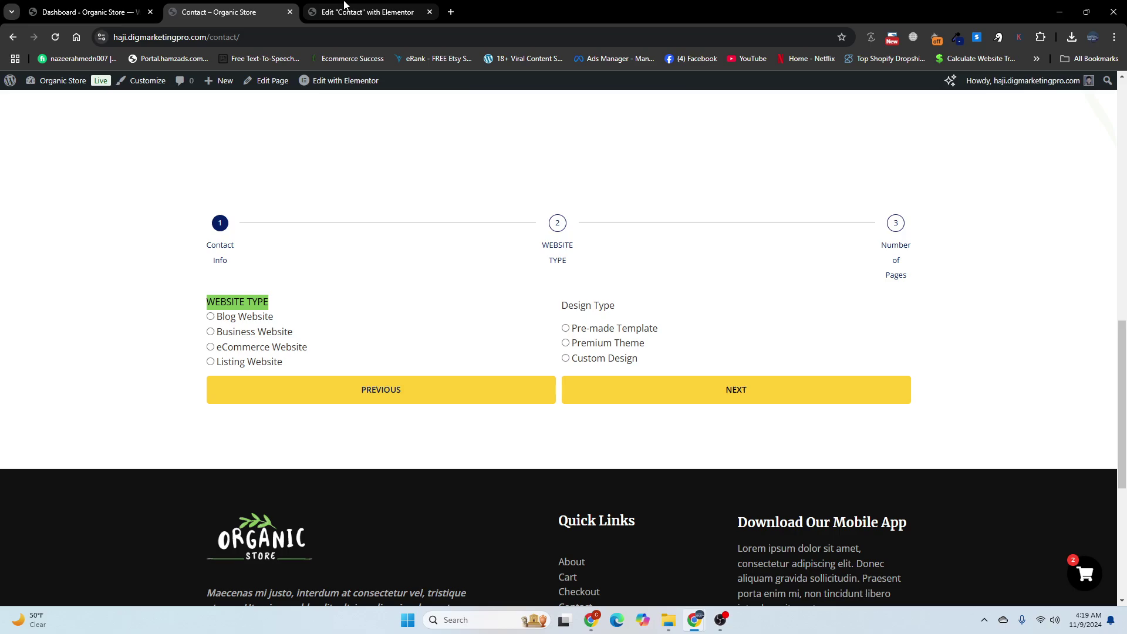
left_click(344, 6)
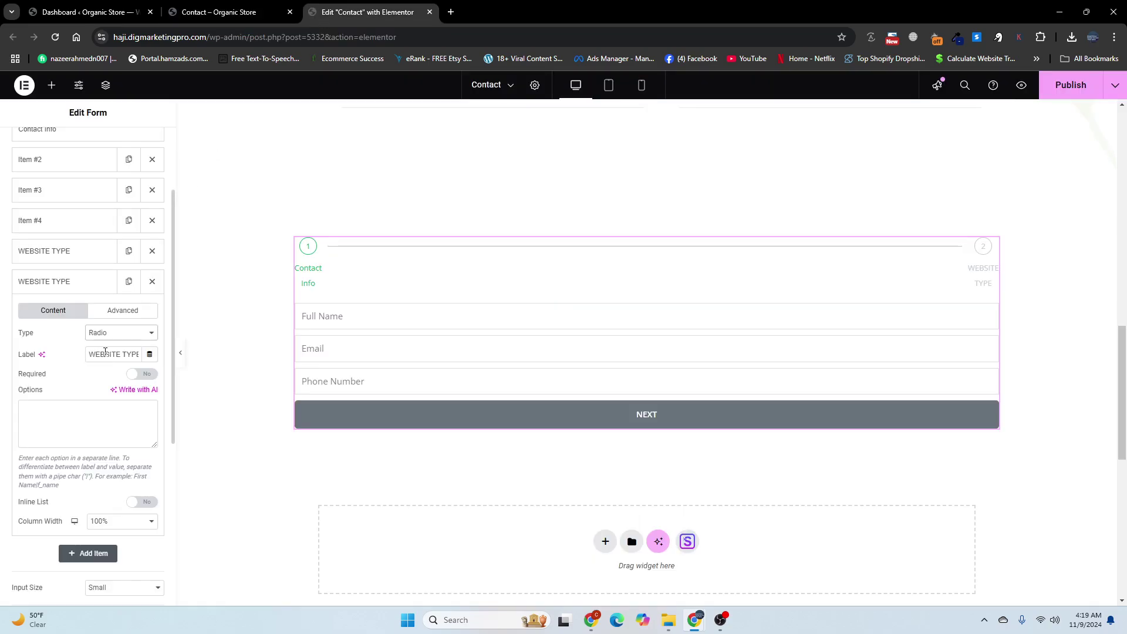
left_click(238, 8)
left_click_drag(286, 363, 215, 315)
right_click(222, 317)
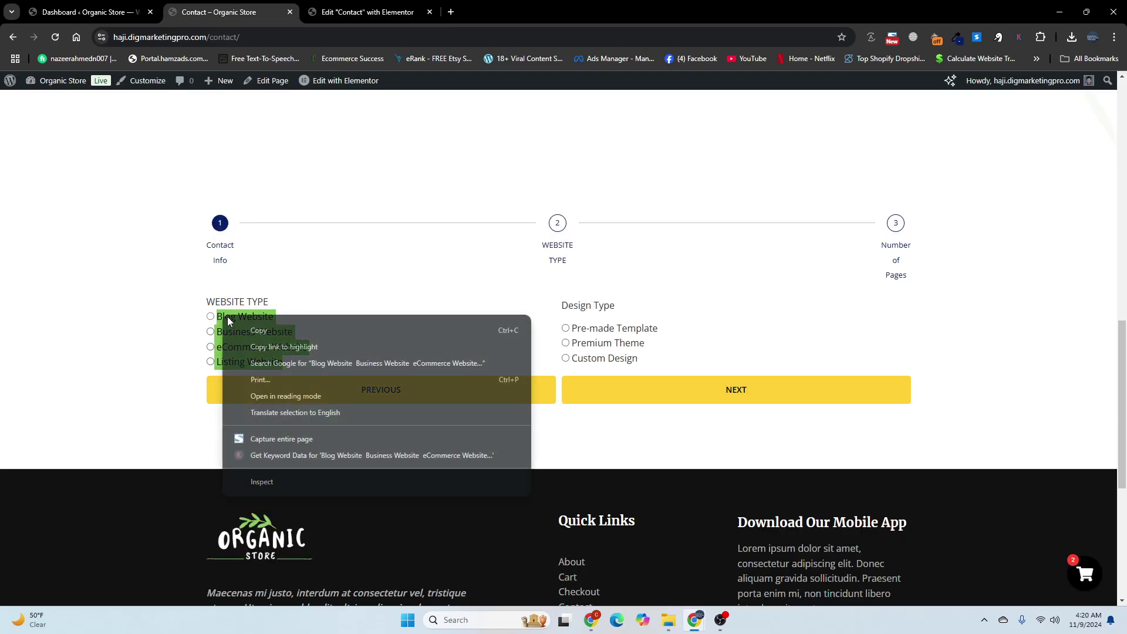
left_click(257, 333)
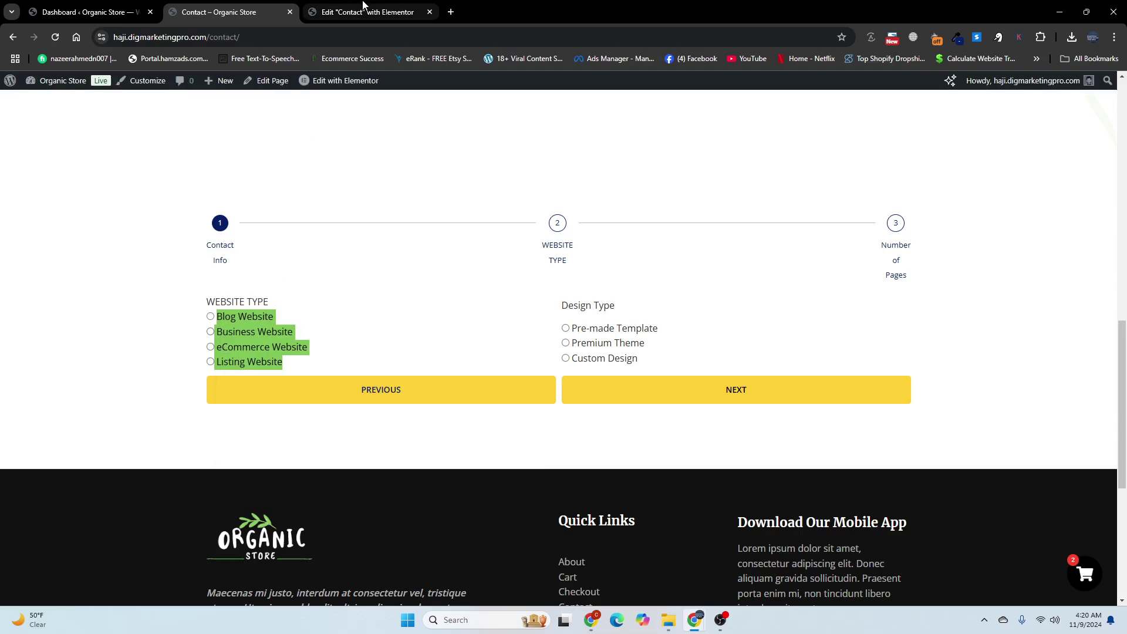
left_click(363, 6)
left_click(88, 423)
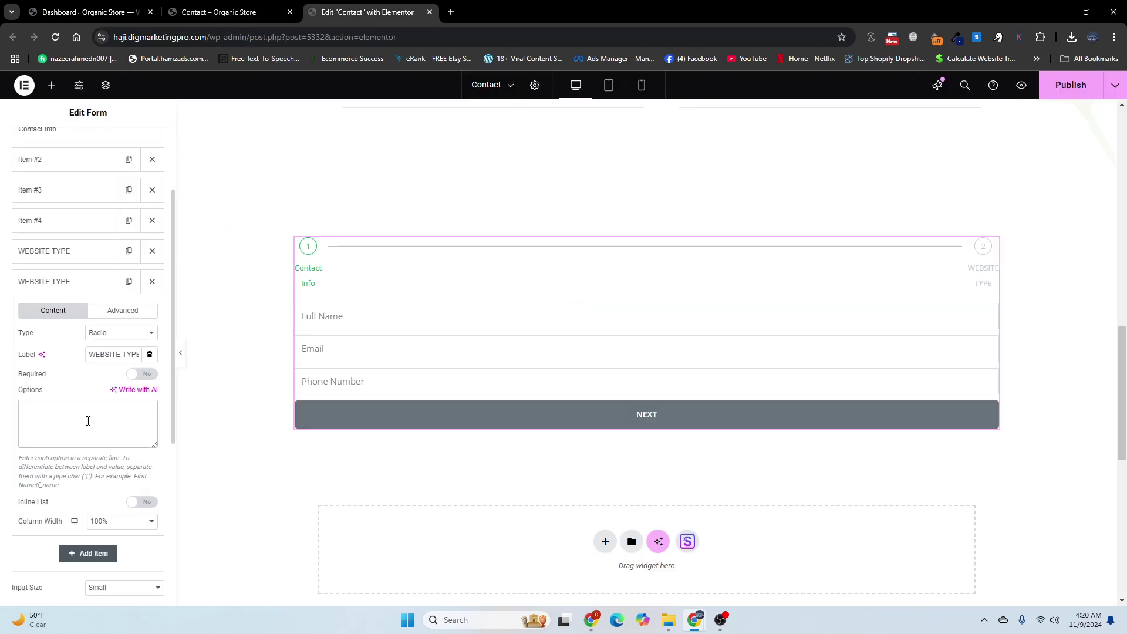
key("ctrl+v")
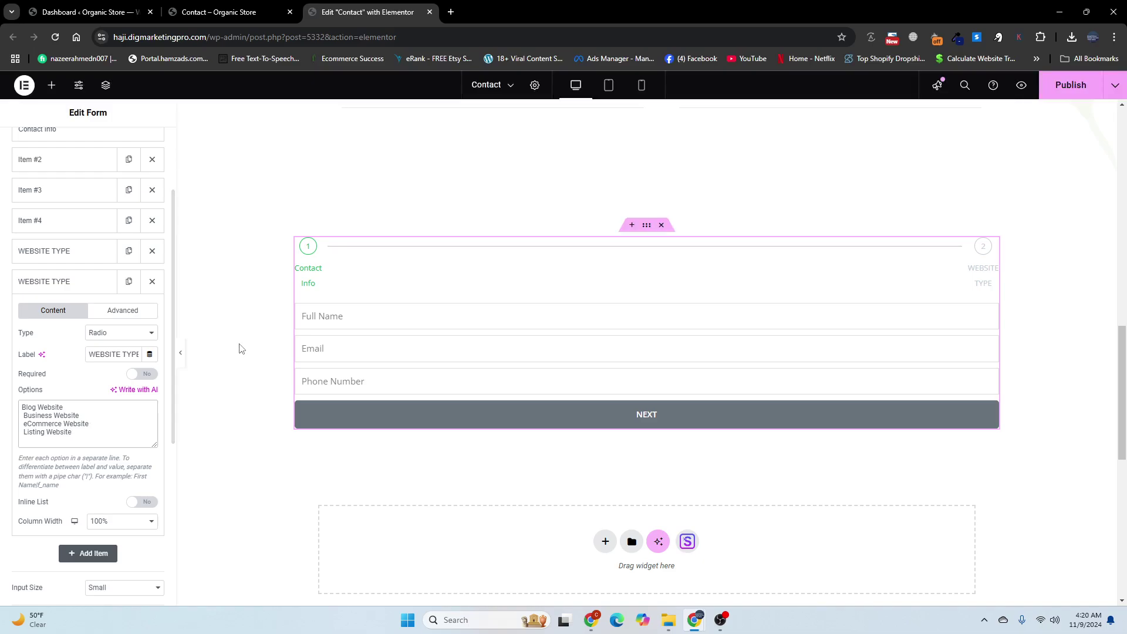
Step: Set the WEBSITE TYPE field to 50% column width, make it required, and duplicate it
scroll(94, 511, "down", 1)
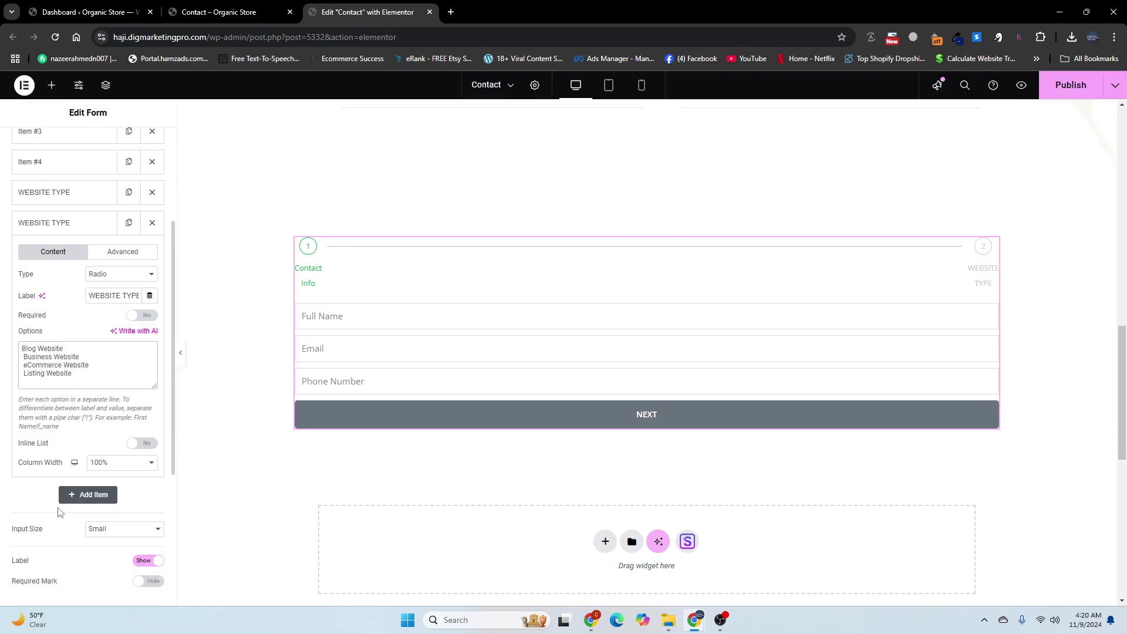
left_click(102, 468)
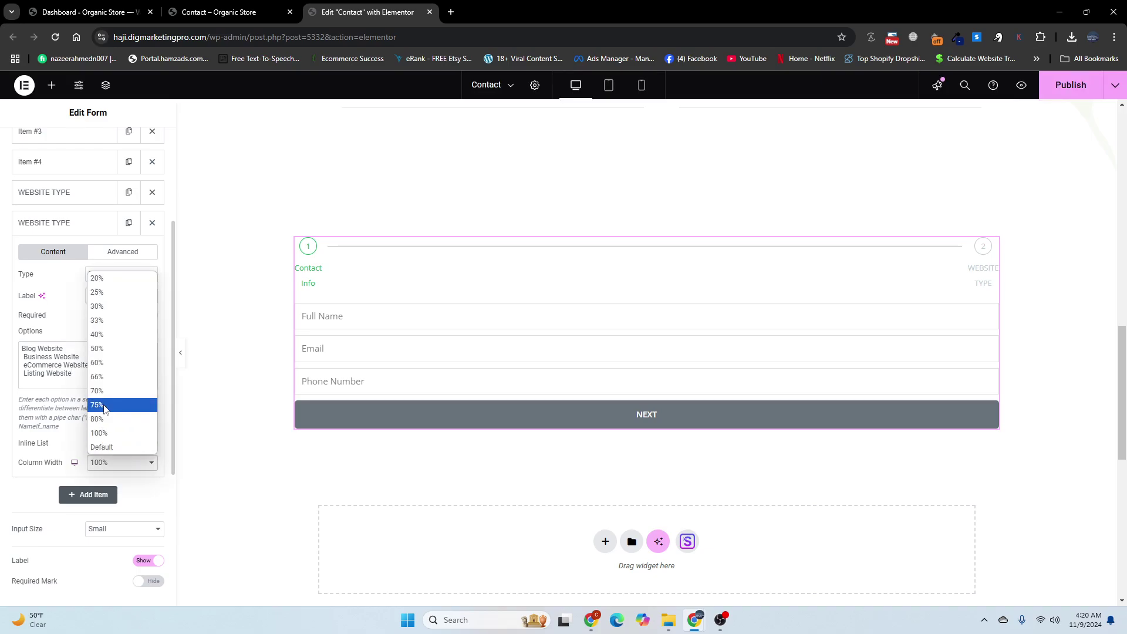
left_click(99, 349)
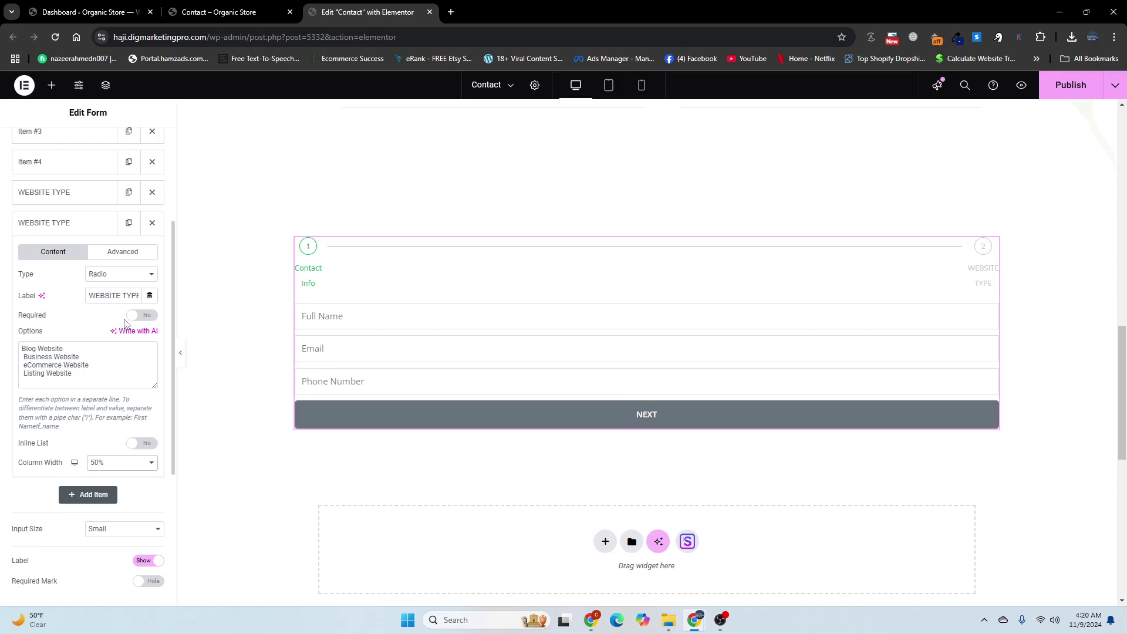
left_click(145, 320)
scroll(61, 361, "up", 3)
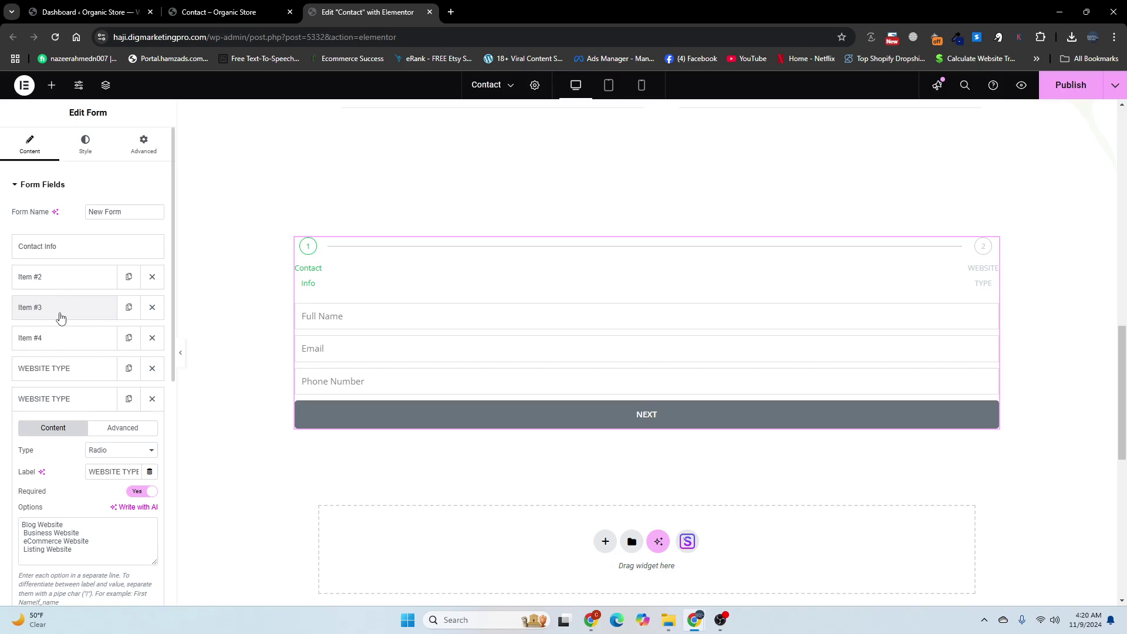
left_click(47, 399)
scroll(50, 390, "down", 2)
left_click(129, 282)
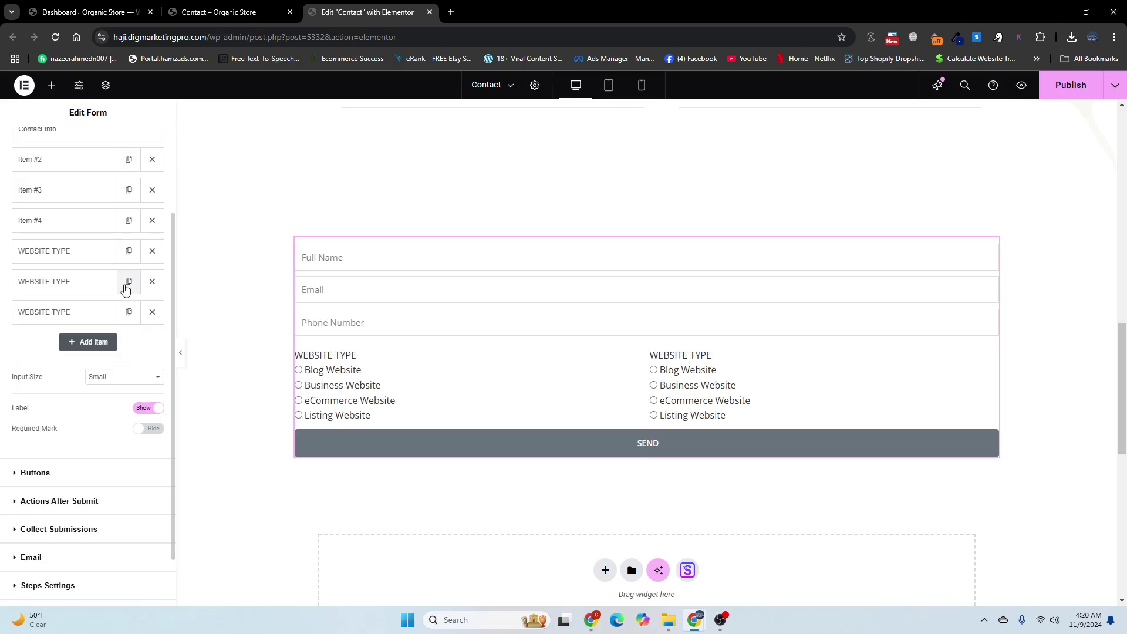
Step: Copy the Design Type heading text from the live Contact page
left_click(194, 13)
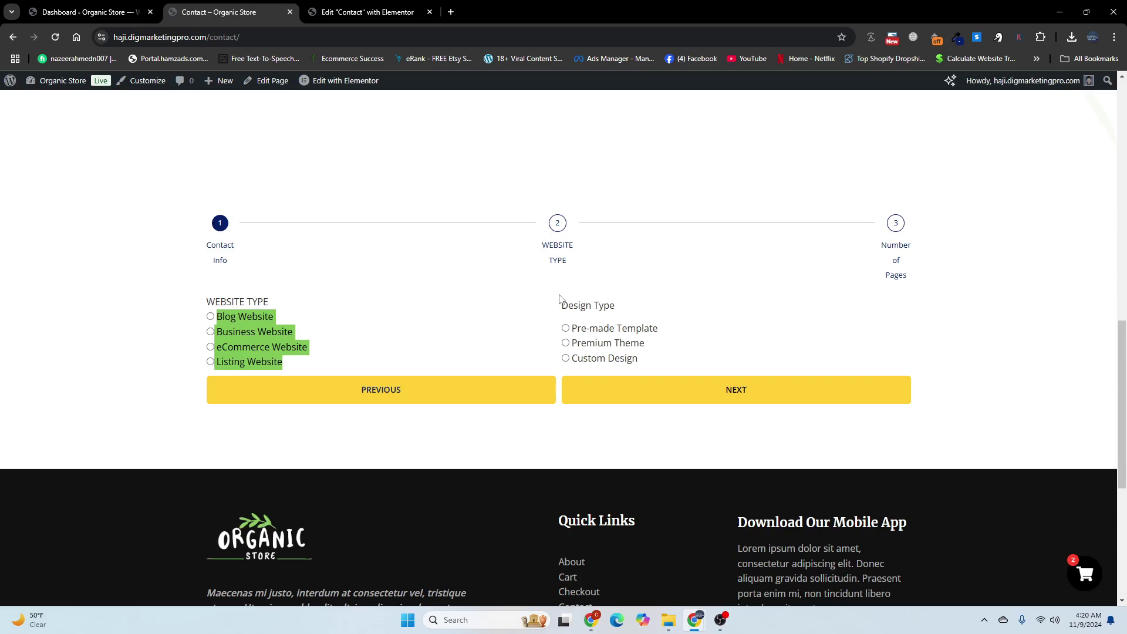
left_click_drag(560, 305, 627, 304)
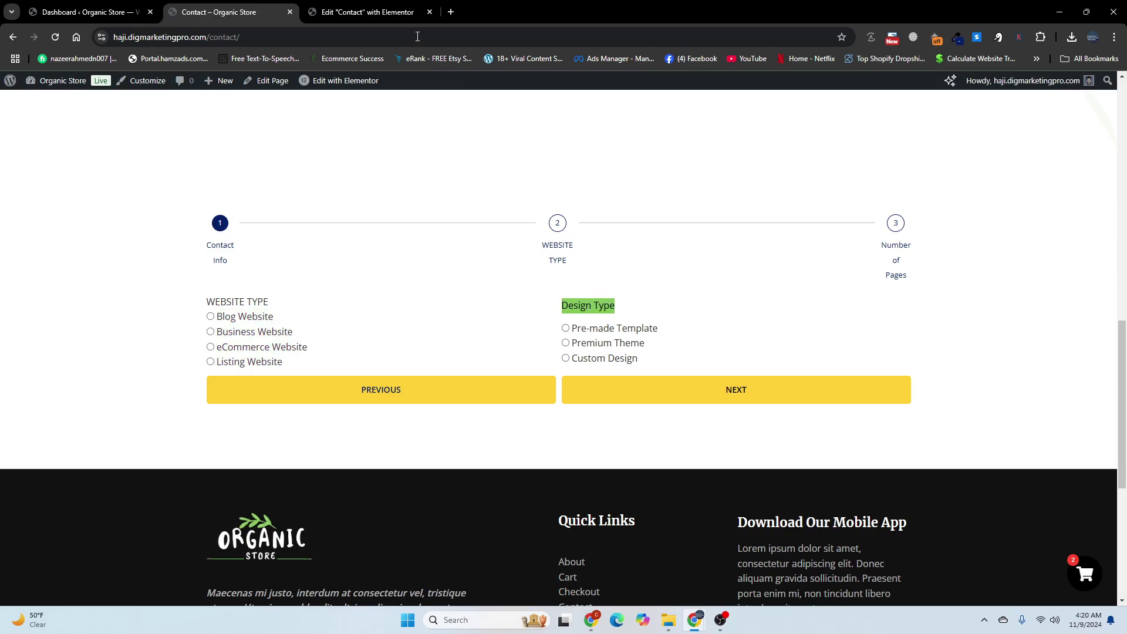
left_click(364, 11)
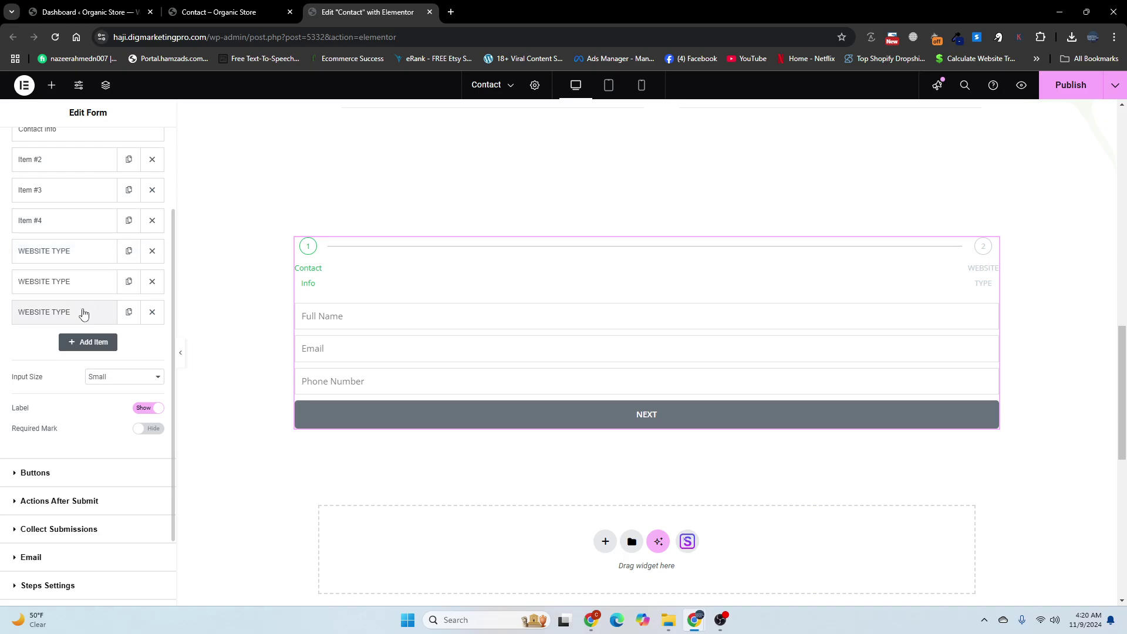
Step: Rename the third item's label to Design Type
left_click(82, 313)
triple_click(123, 385)
key("BackSpace")
key("ctrl+v")
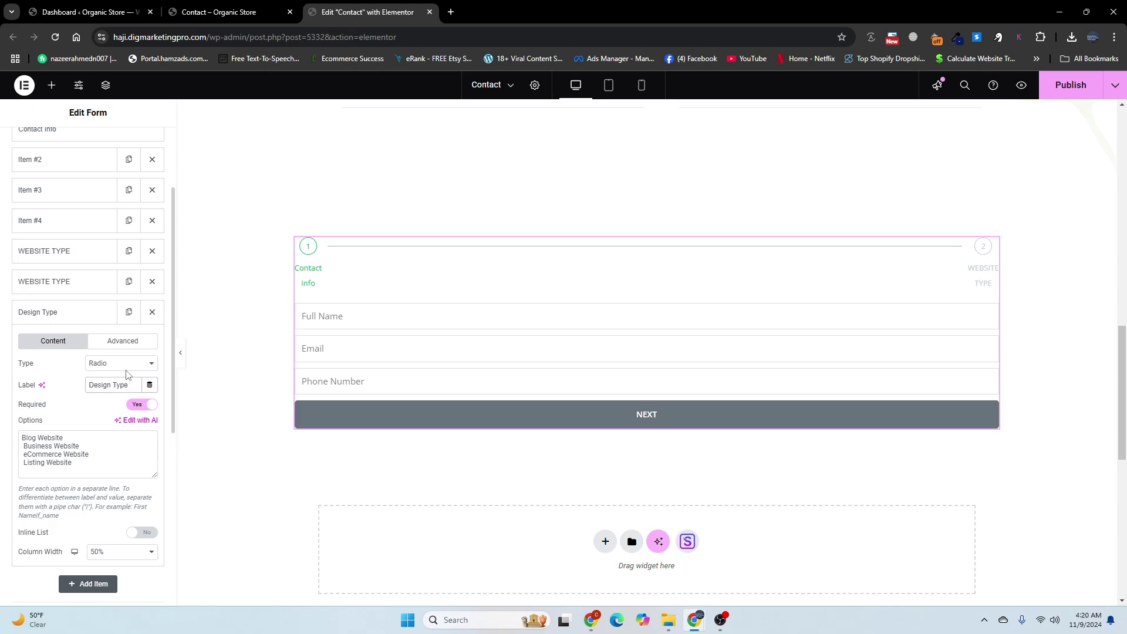
Step: Replace its options with Pre-made Template, Premium Theme and Custom Design from the live page
left_click(219, 12)
left_click_drag(575, 326, 640, 360)
right_click(634, 356)
left_click(665, 369)
left_click(329, 11)
left_click_drag(78, 467, 4, 437)
key("BackSpace")
key("ctrl+v")
scroll(17, 446, "down", 2)
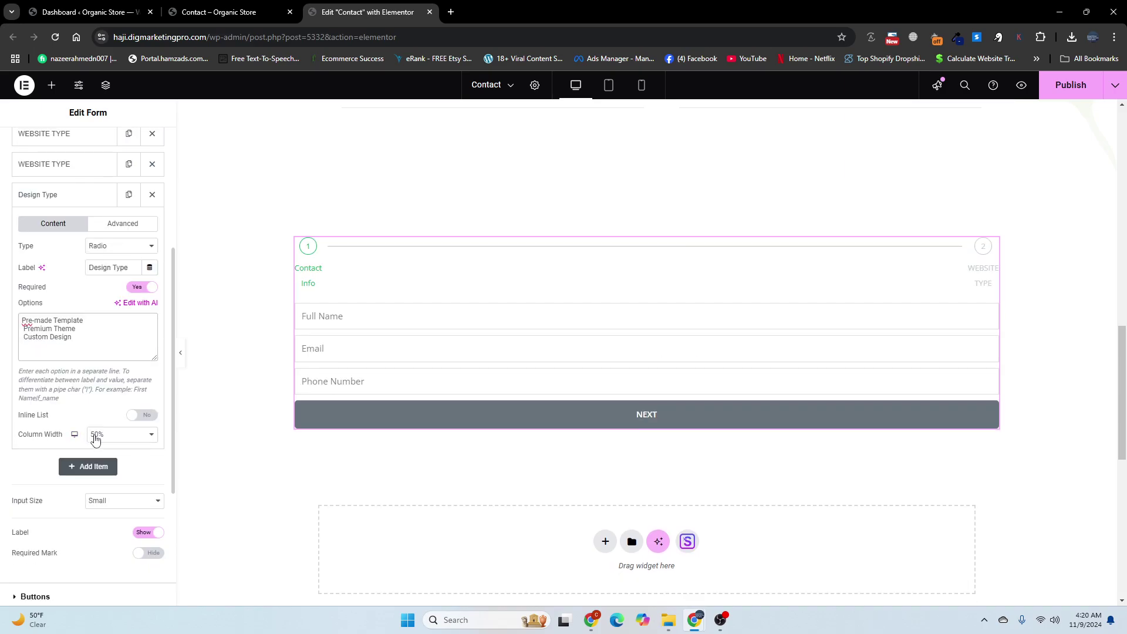
Step: Test the live form by choosing Business Website and Custom Design and advancing a step
left_click(256, 6)
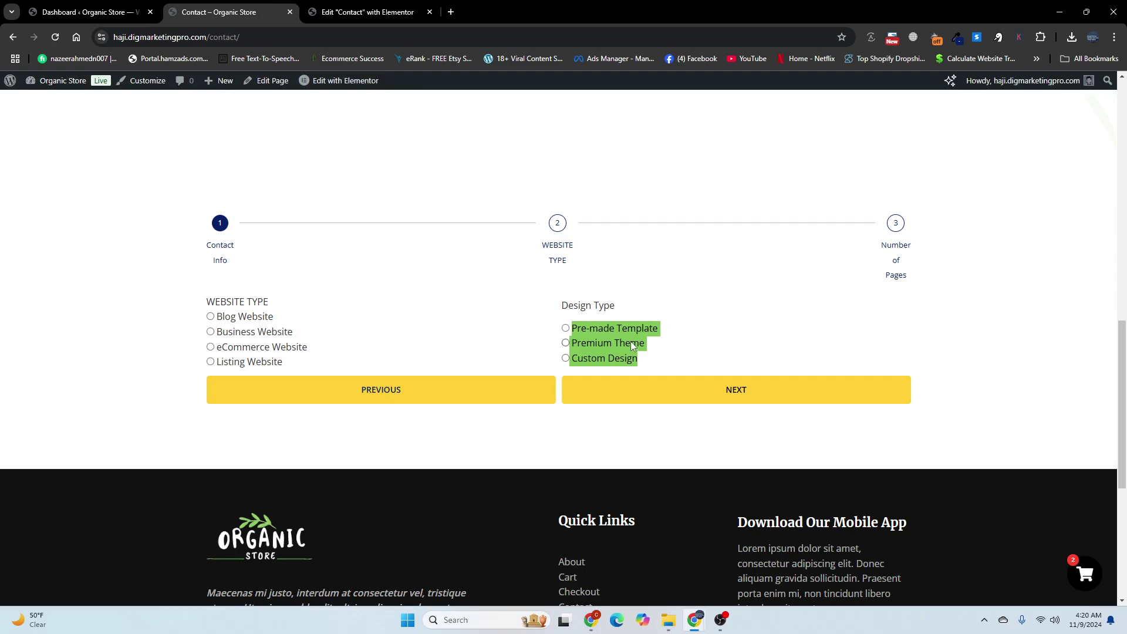
left_click(332, 12)
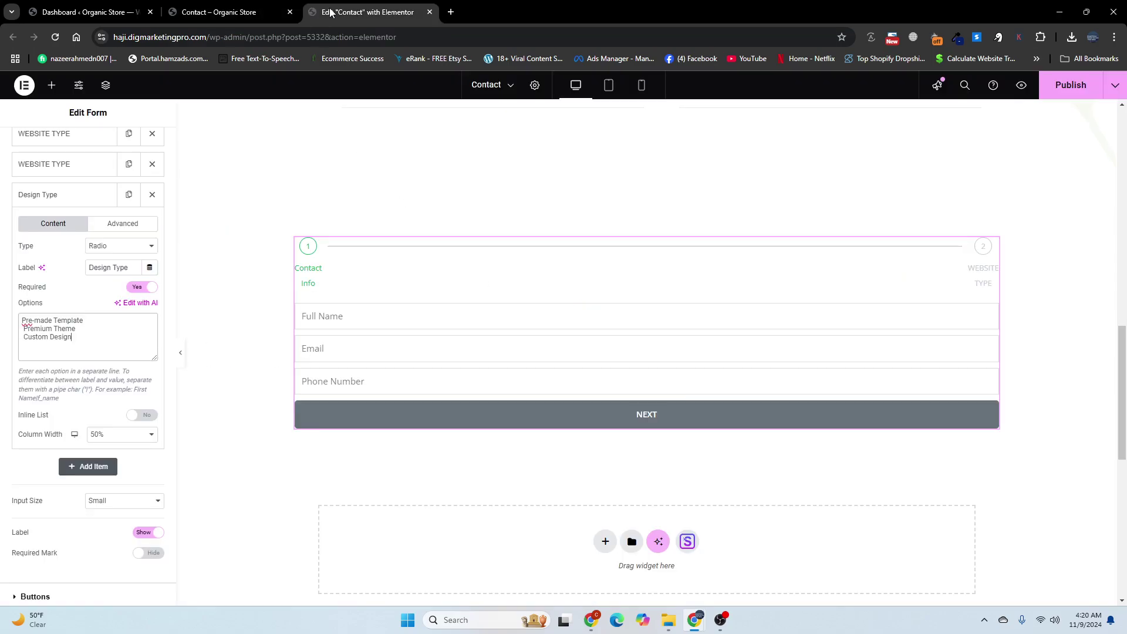
scroll(86, 353, "up", 2)
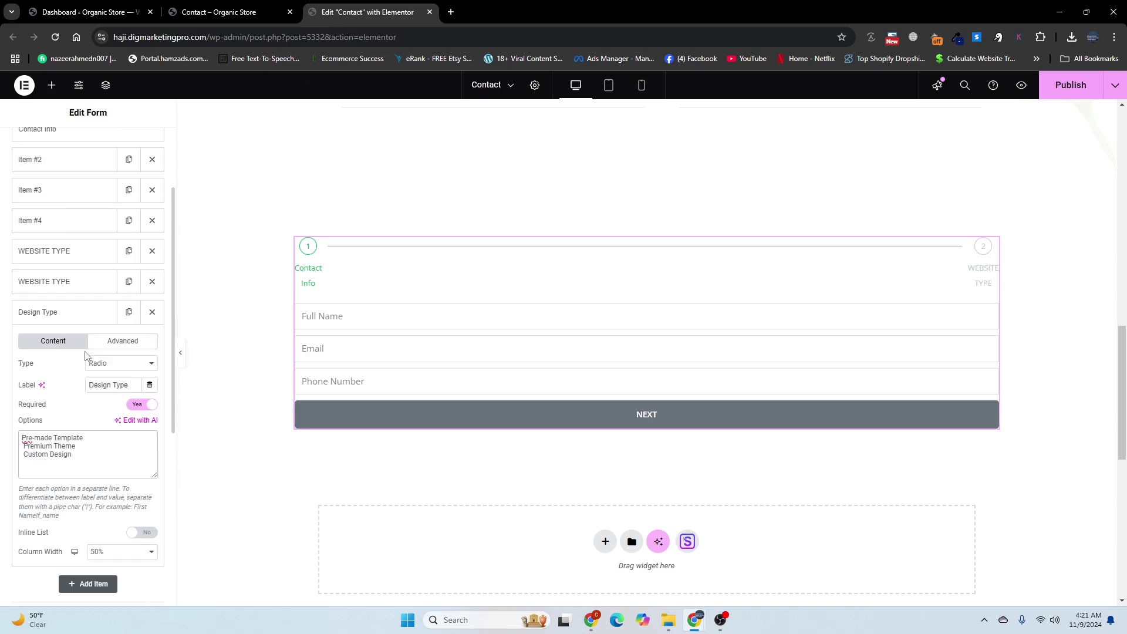
left_click(70, 314)
left_click(246, 13)
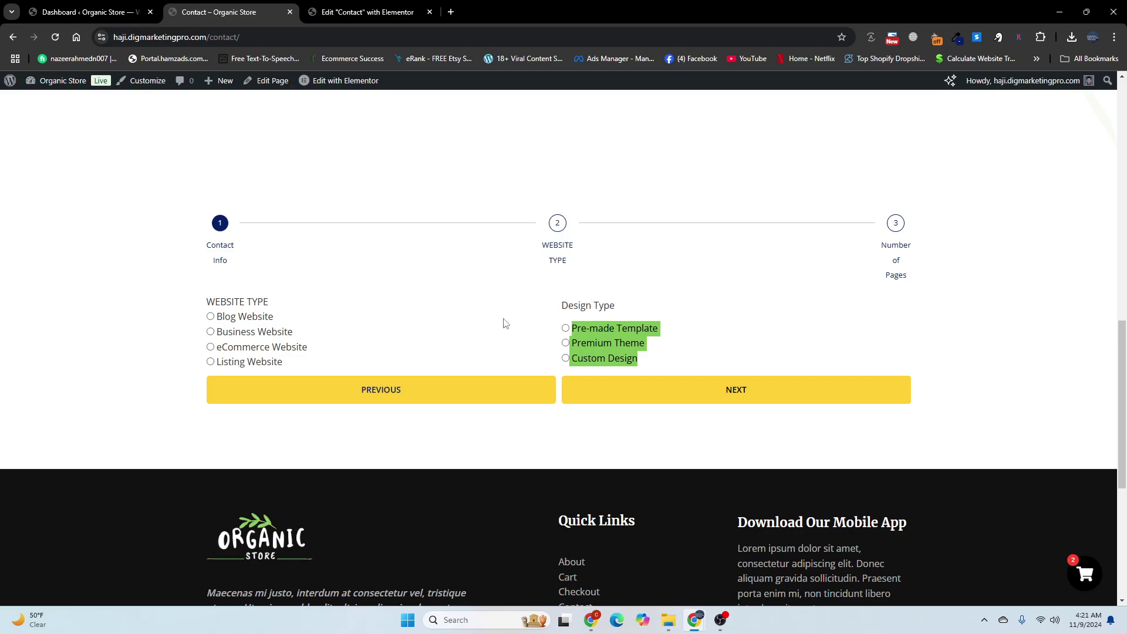
left_click(210, 331)
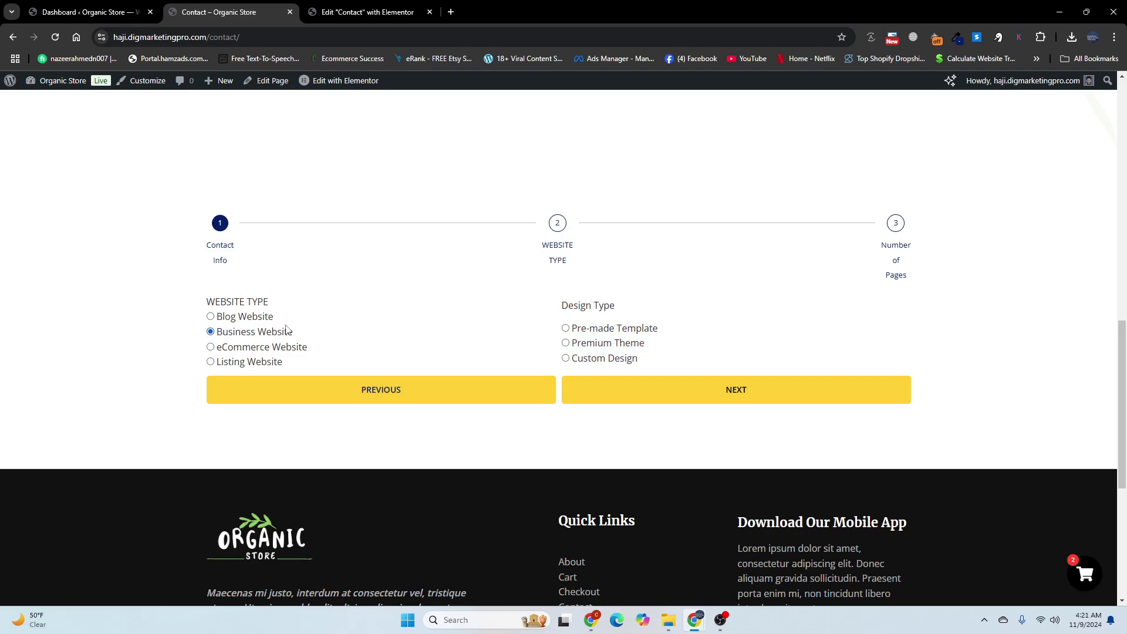
left_click(638, 358)
left_click(618, 383)
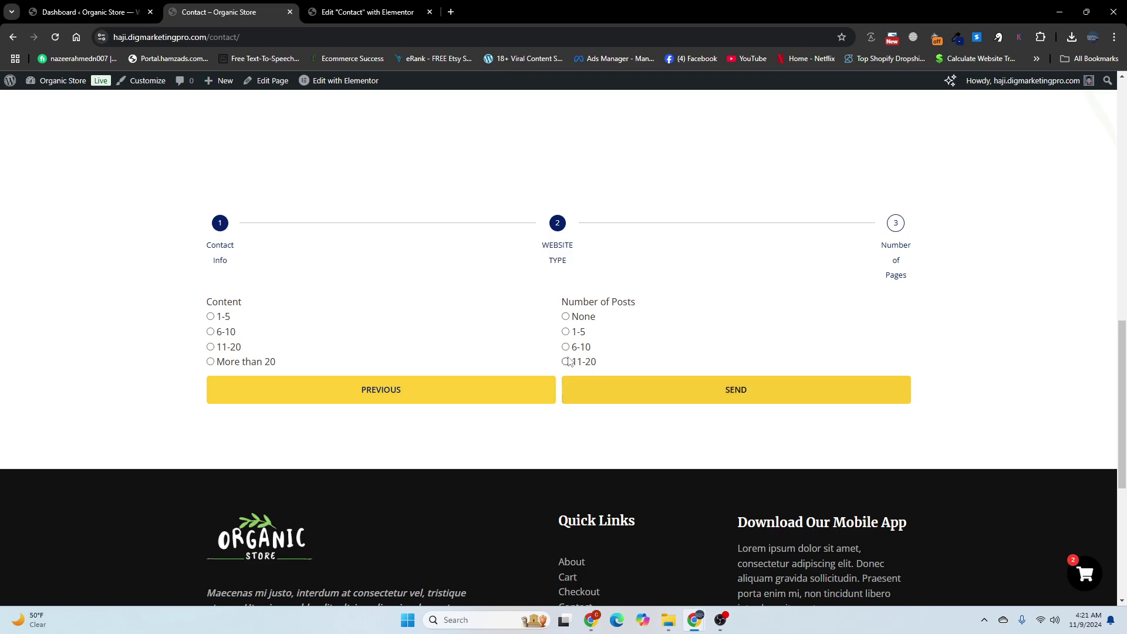
Step: Copy the Number of Pages step label from the live Contact page
left_click_drag(243, 301, 202, 300)
left_click_drag(924, 281, 878, 249)
right_click(888, 252)
left_click(899, 261)
left_click(364, 12)
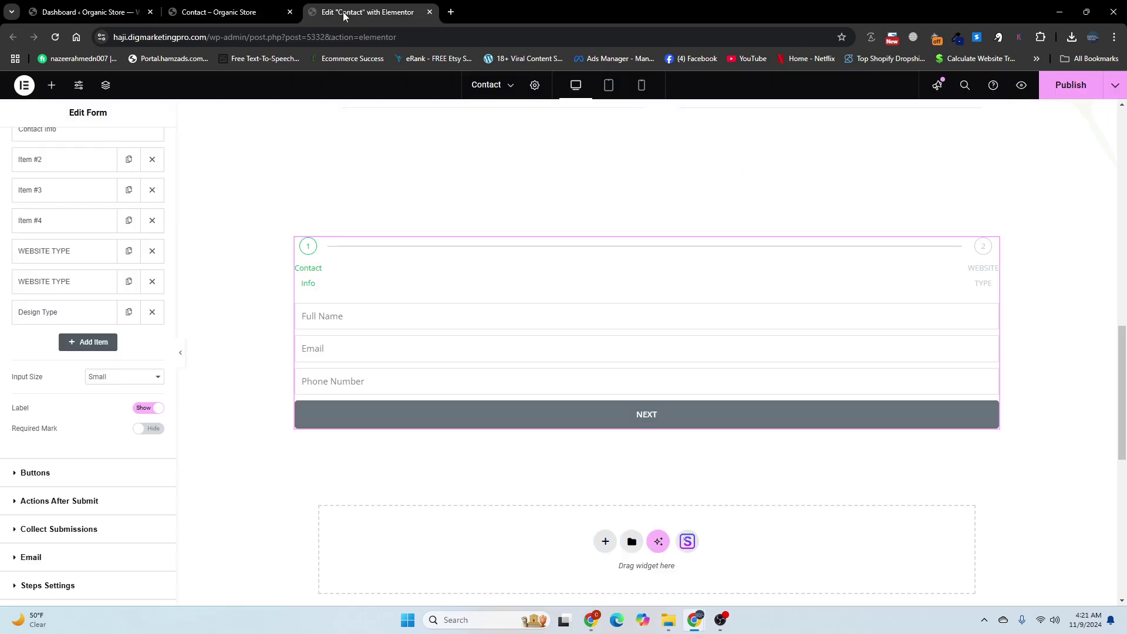
Step: Duplicate the Design Type field, change the copy to a Step, and label it Number of Pages
left_click(129, 312)
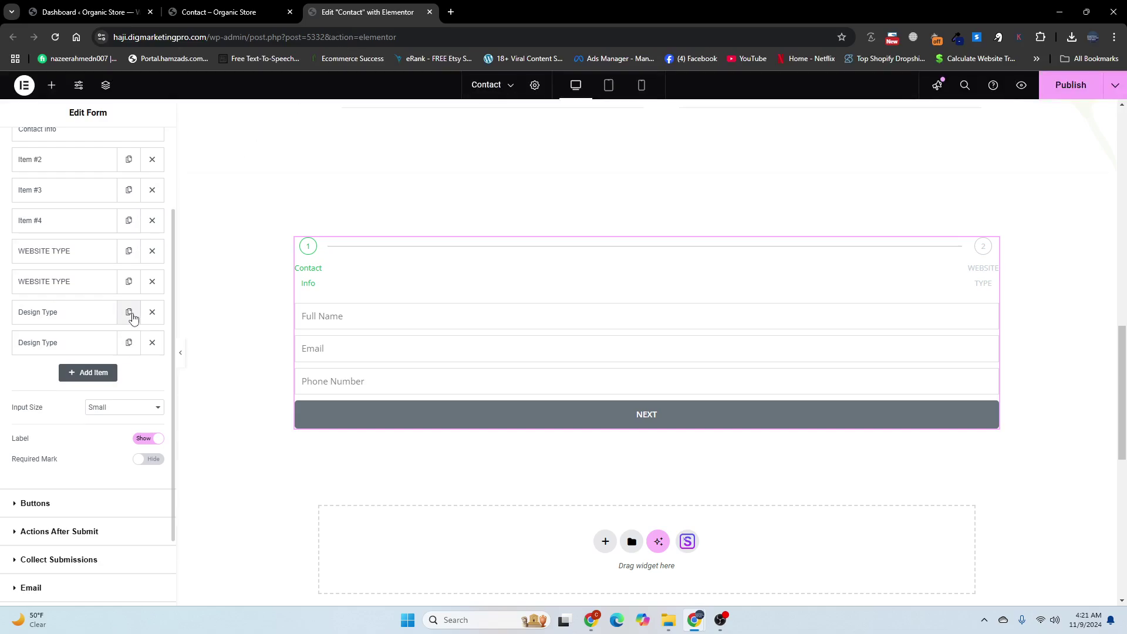
left_click(92, 340)
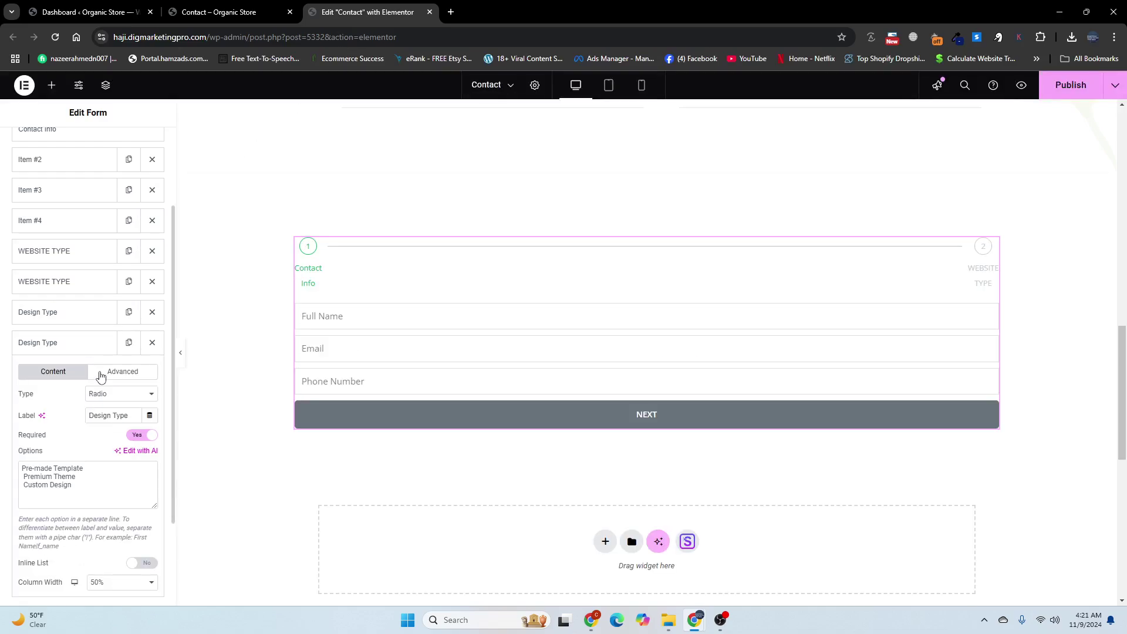
left_click(103, 392)
left_click(100, 380)
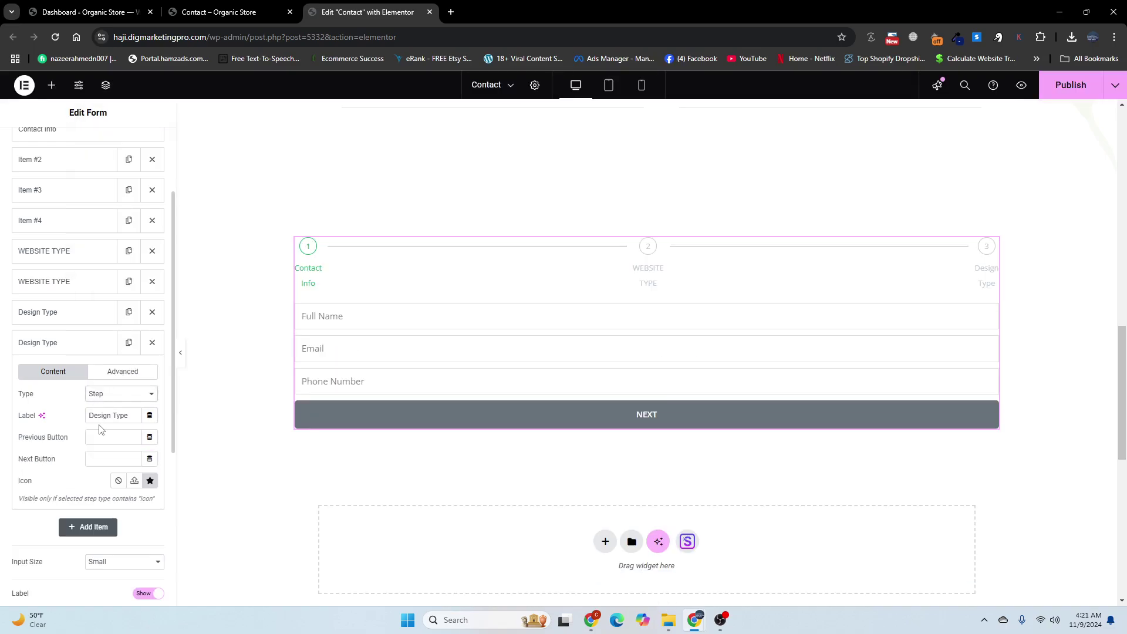
left_click_drag(131, 418, 84, 419)
key("BackSpace")
key("ctrl+v")
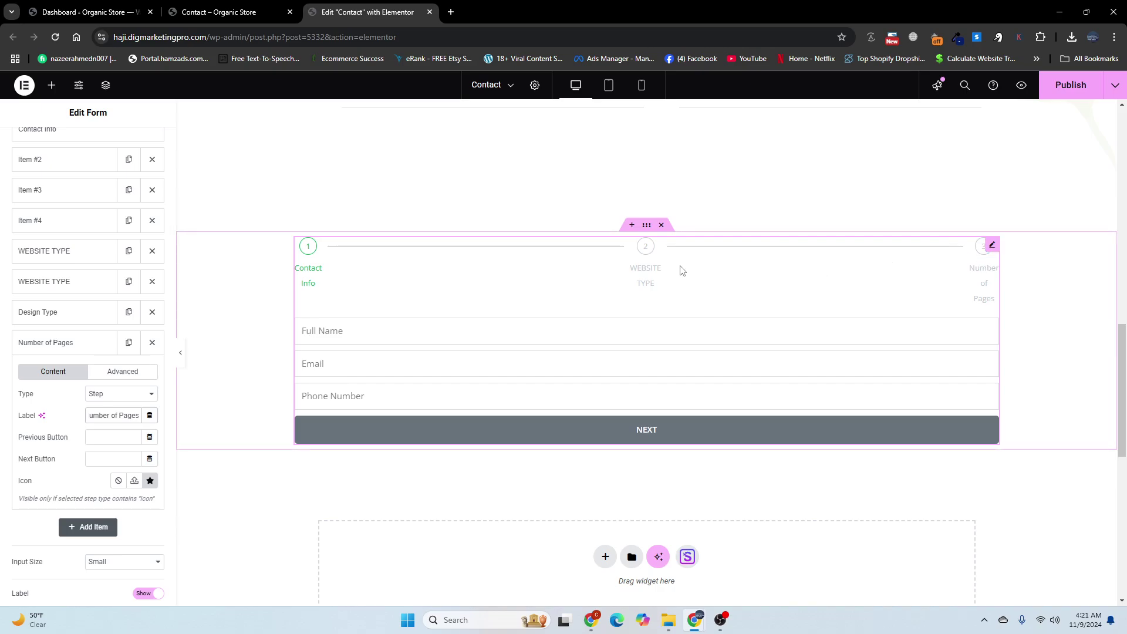
left_click(411, 332)
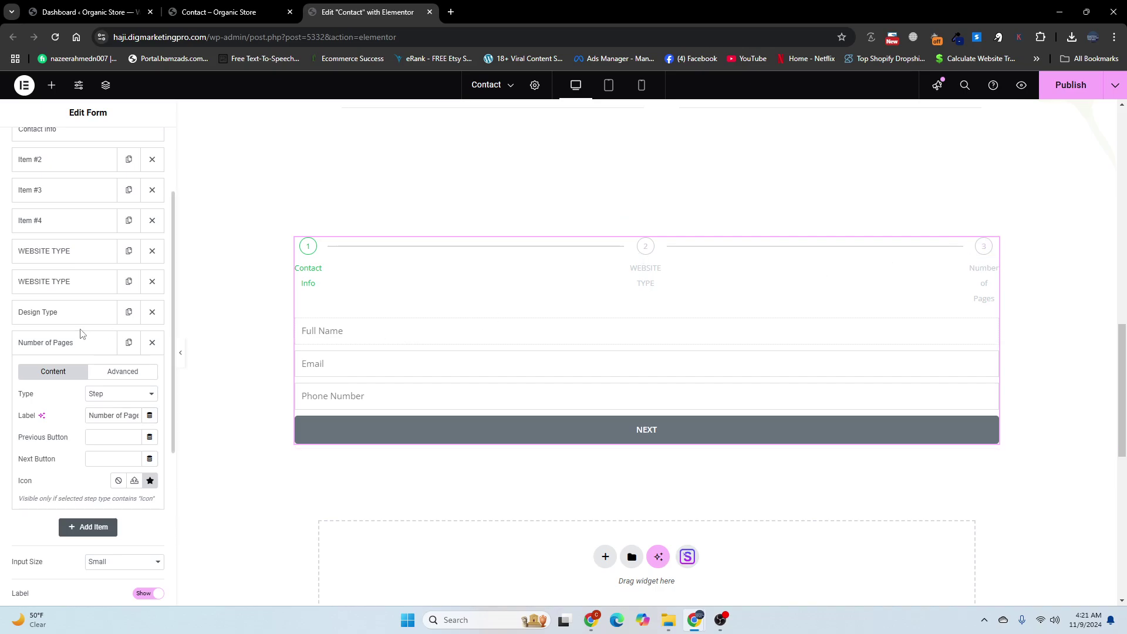
Step: Duplicate the Number of Pages item and change the copy's type to Radio
left_click(66, 344)
left_click(128, 342)
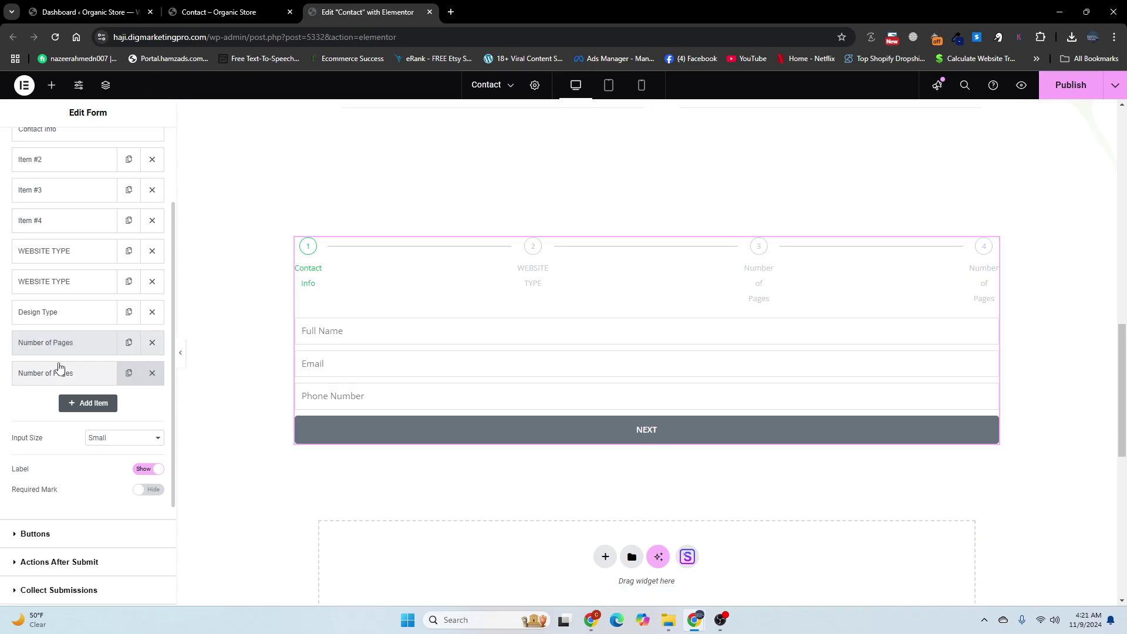
left_click(63, 373)
left_click(111, 425)
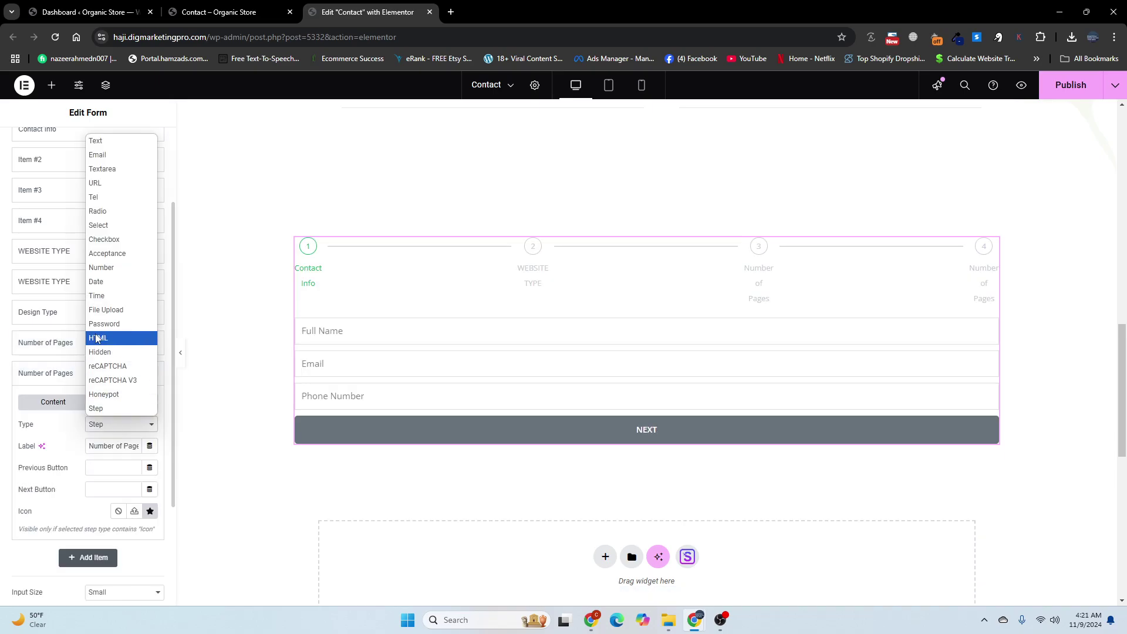
left_click(98, 211)
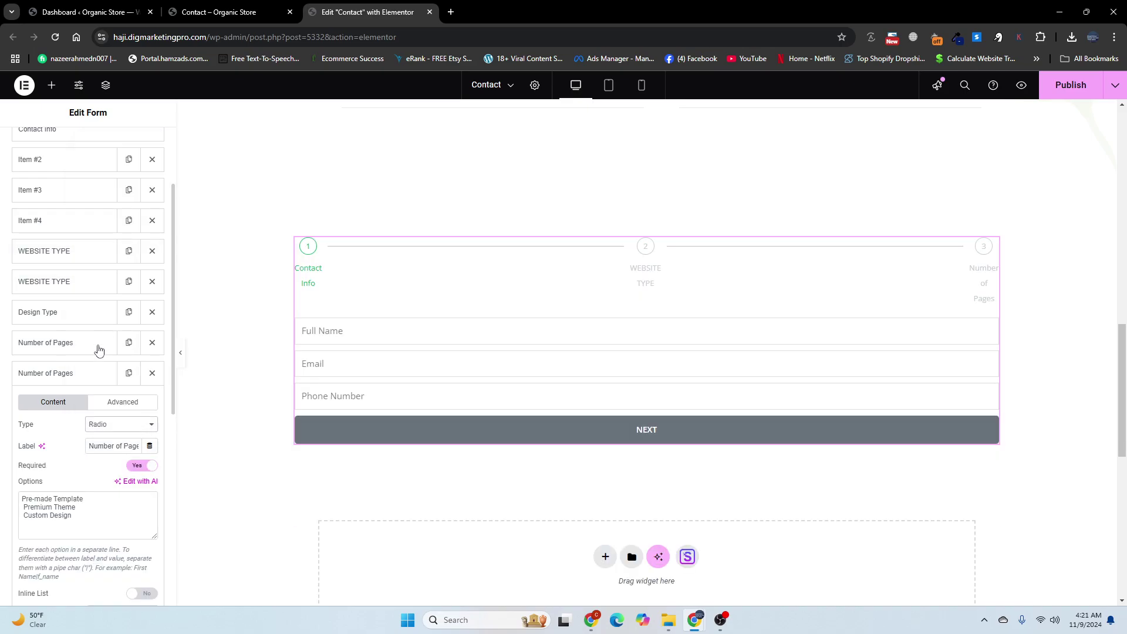
Step: Rename the new radio field's label to Content, copied from the live page
left_click_drag(76, 507, 22, 498)
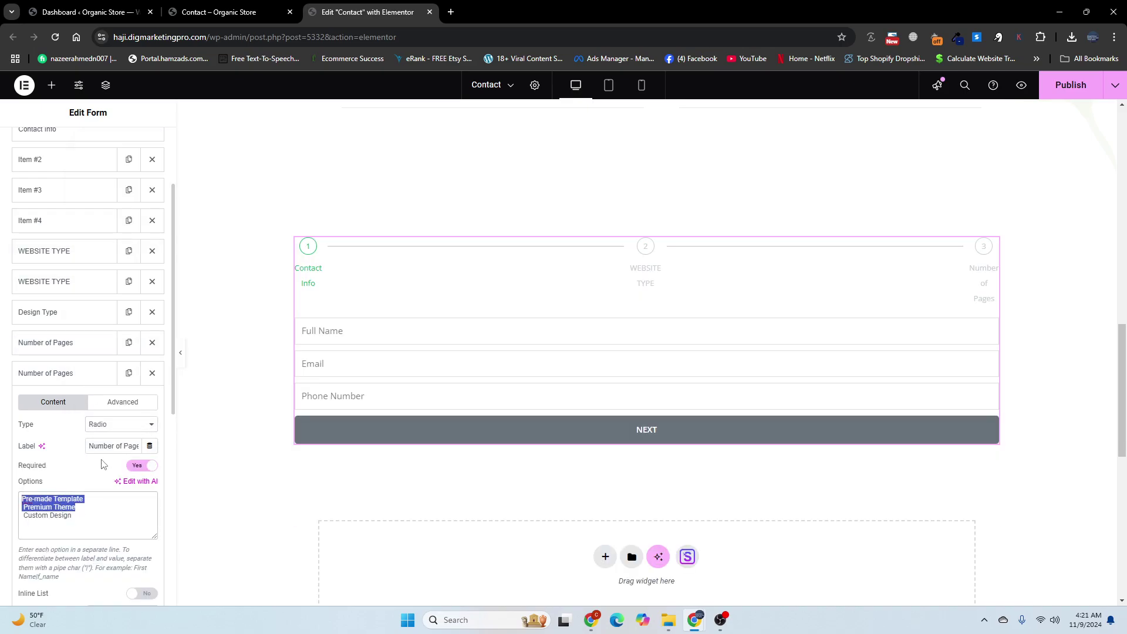
left_click(253, 12)
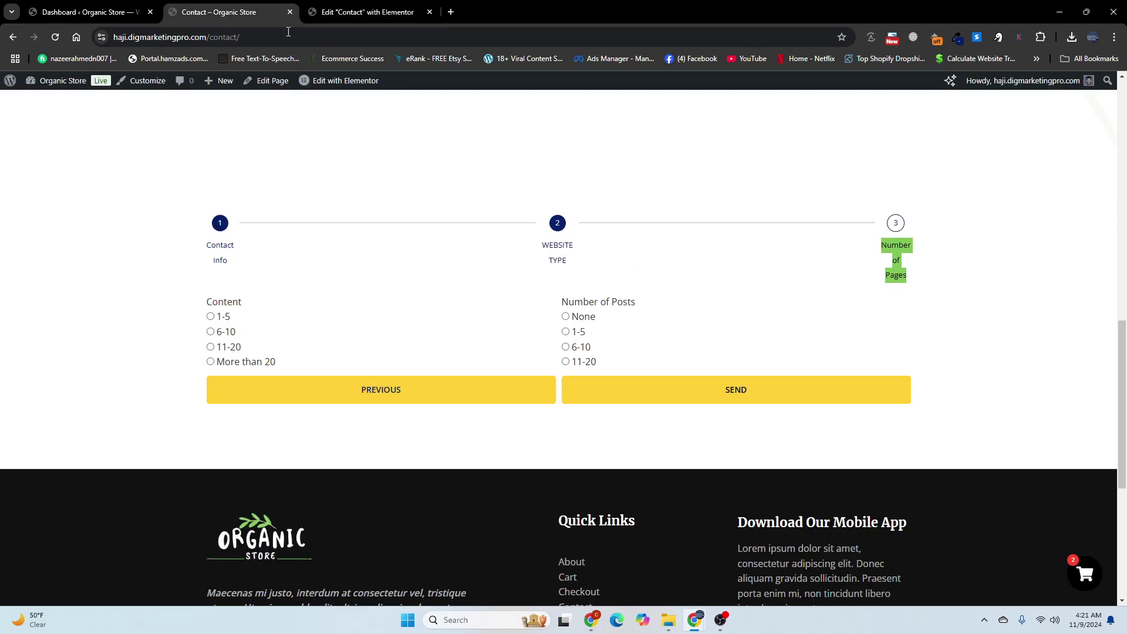
left_click_drag(247, 304, 199, 302)
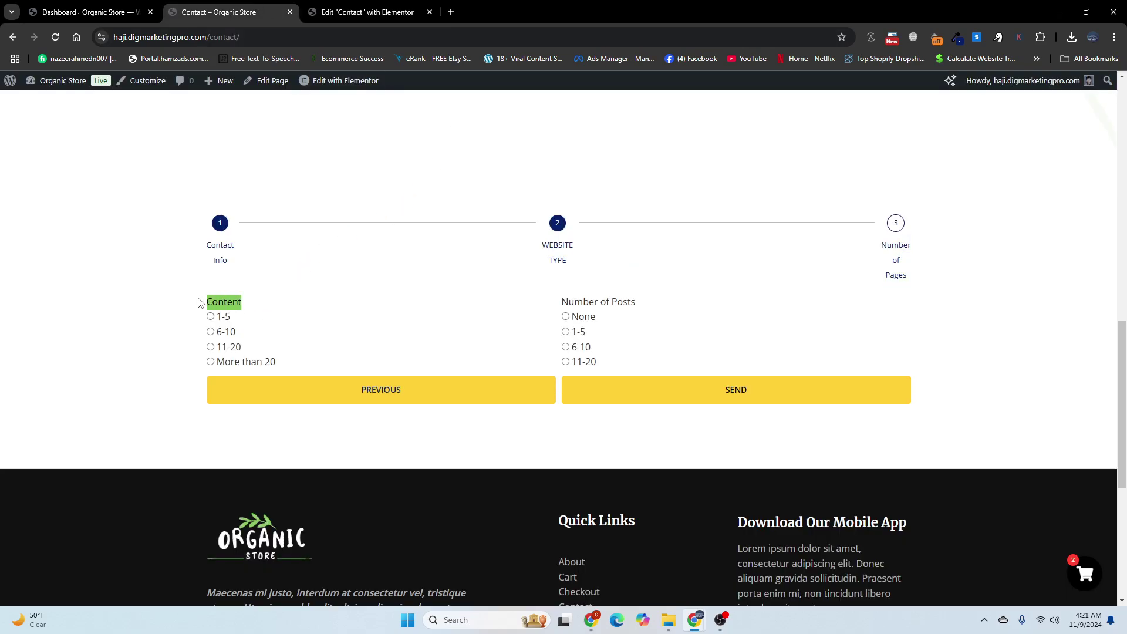
left_click(342, 13)
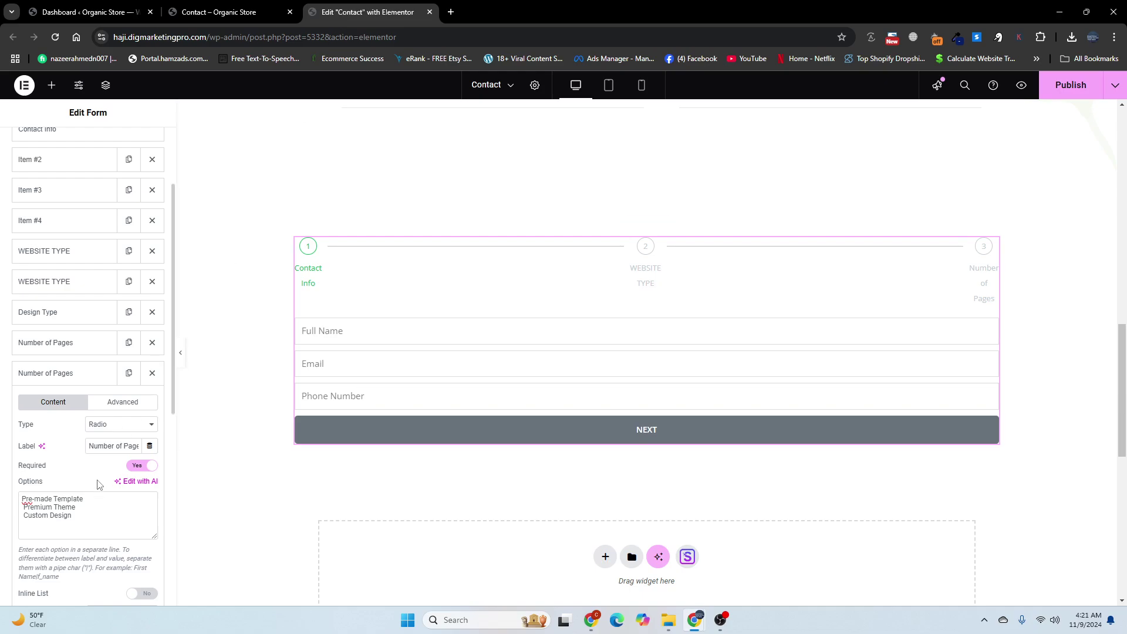
scroll(98, 481, "down", 2)
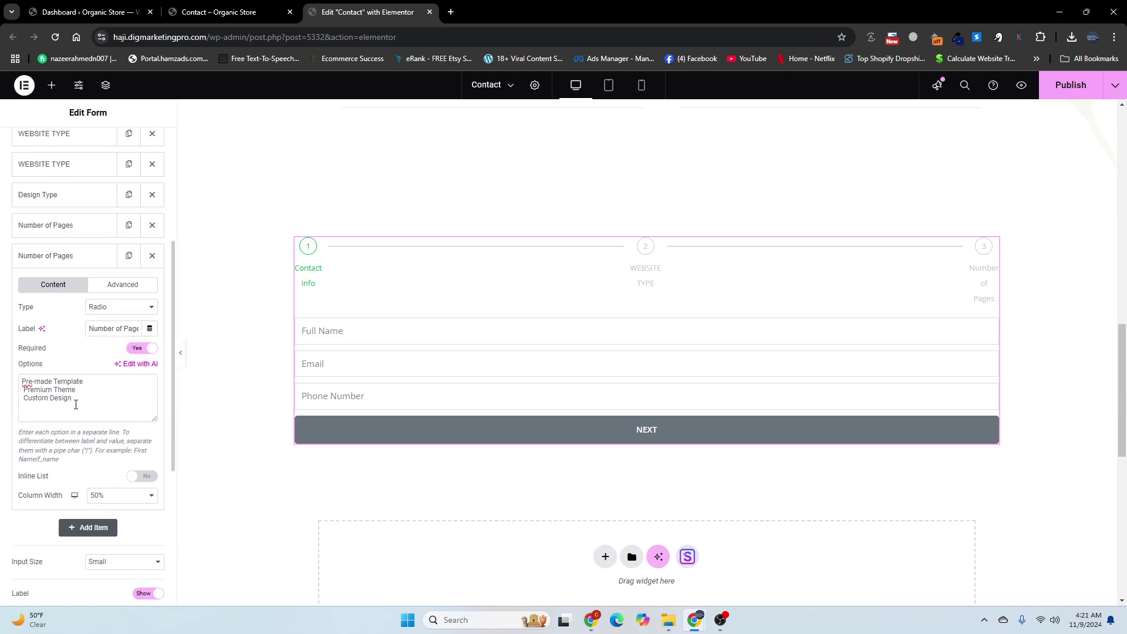
triple_click(132, 329)
key("BackSpace")
key("ctrl+v")
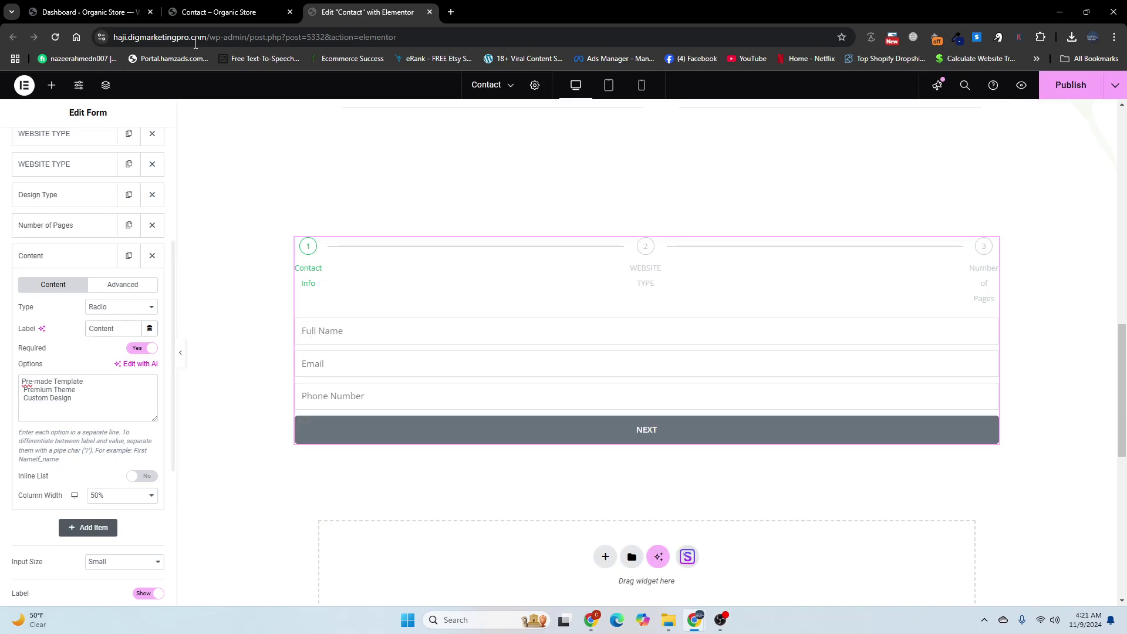
Step: Replace its options with 1-5, 6-10, 11-20 and More than 20, then duplicate the Content field
left_click(229, 11)
left_click_drag(284, 361, 216, 316)
key("ctrl+c")
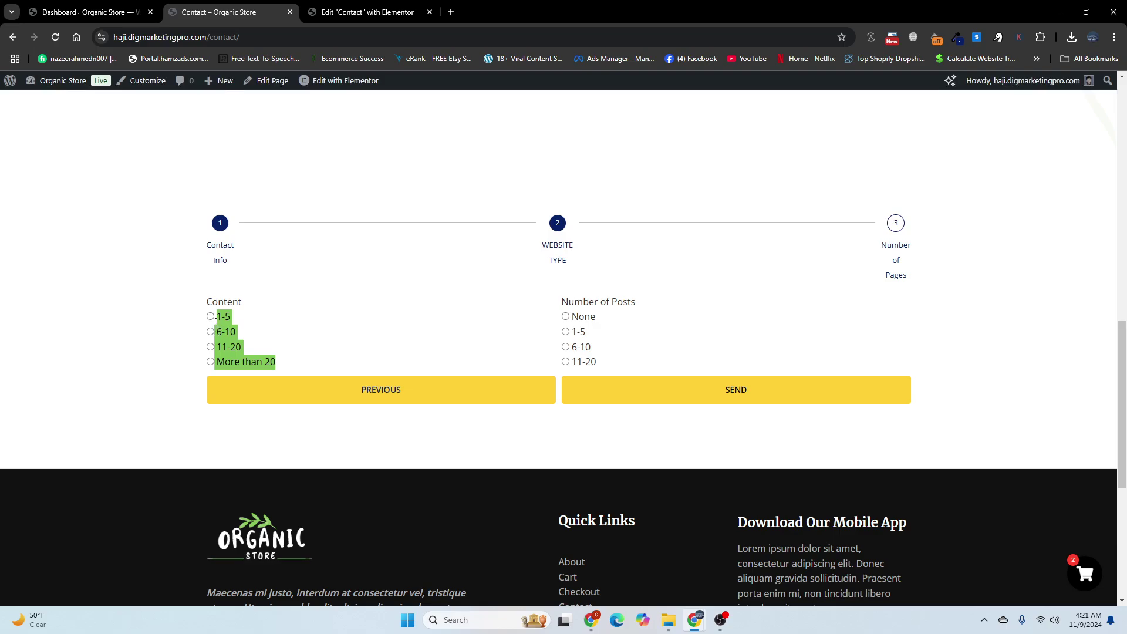
left_click(368, 12)
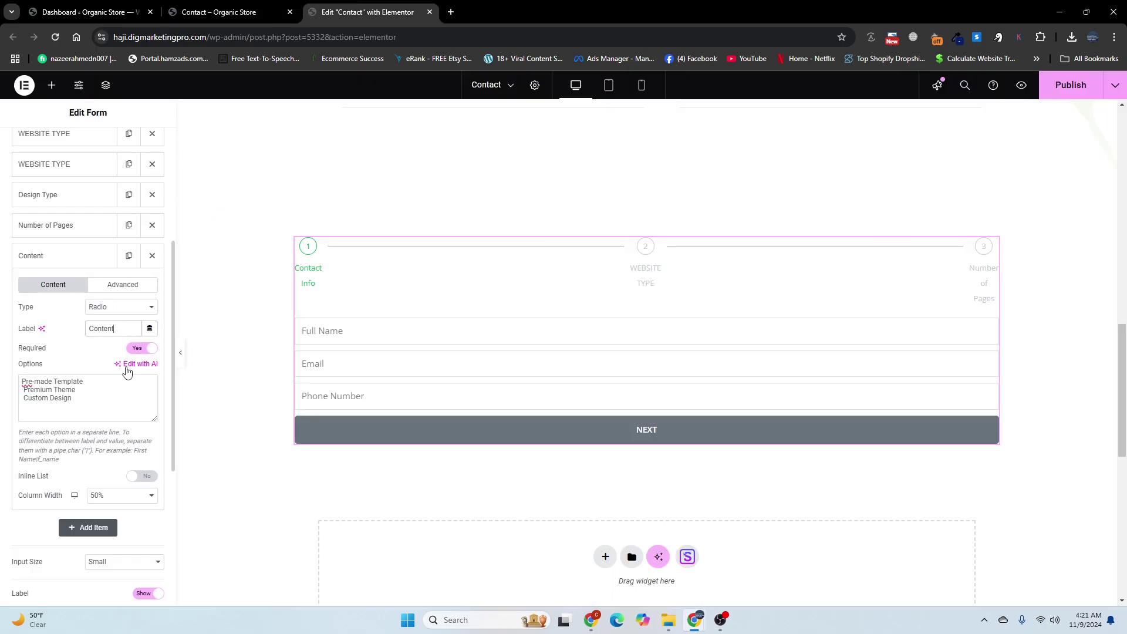
left_click(97, 394)
key("ctrl+a")
key("BackSpace")
key("ctrl+v")
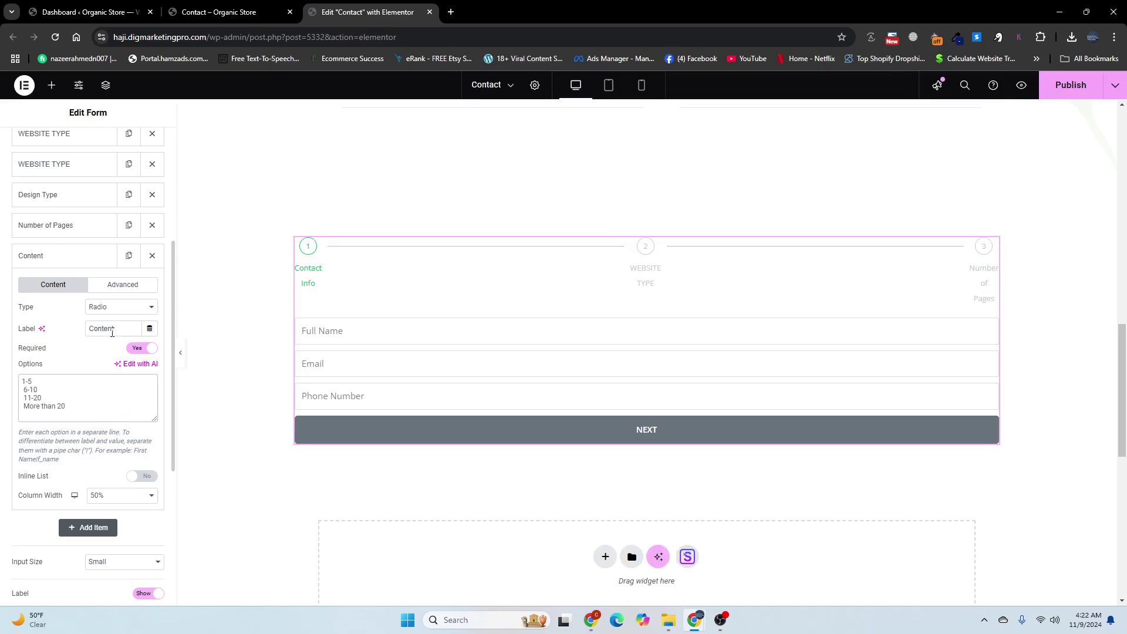
left_click(55, 257)
left_click(130, 257)
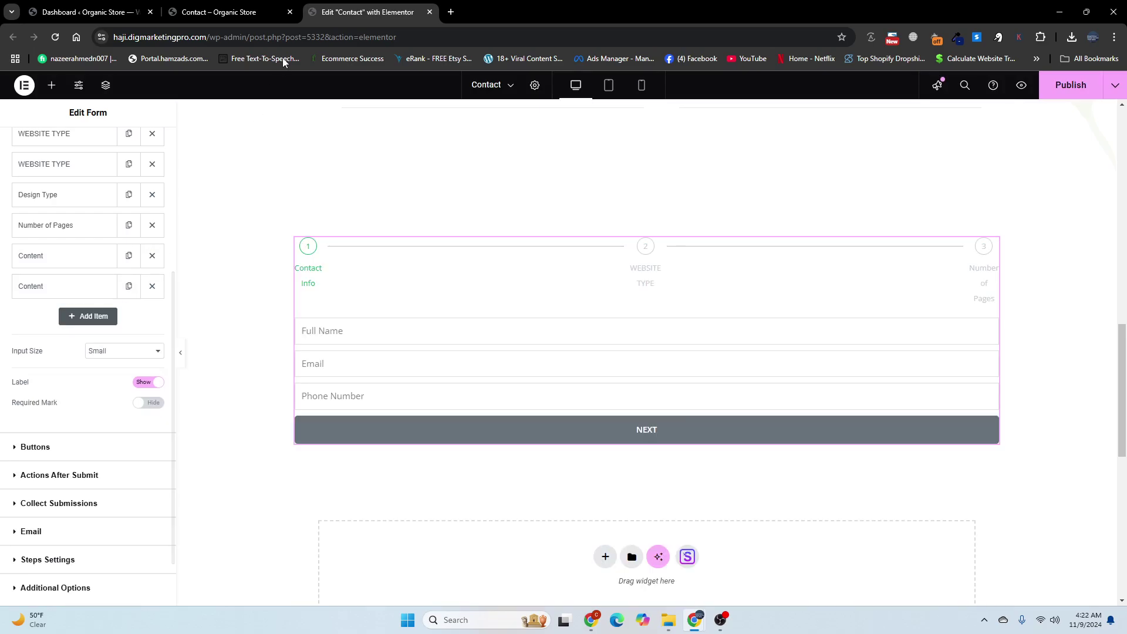
Step: Relabel the second Content field as Number of Posts
left_click(217, 12)
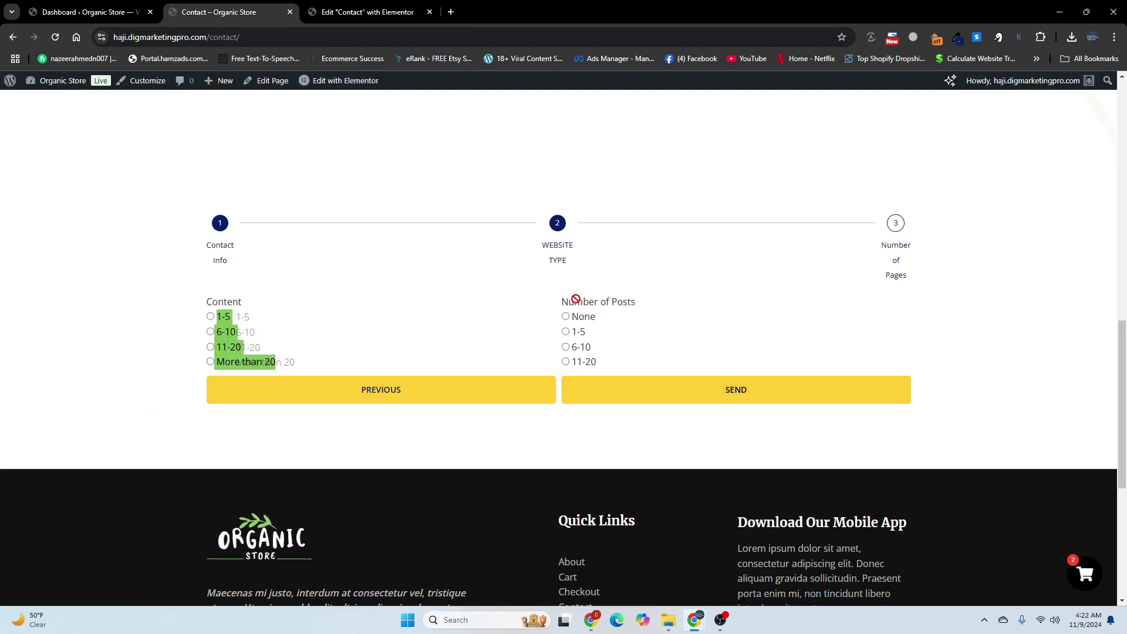
left_click_drag(637, 301, 558, 302)
key("ctrl+c")
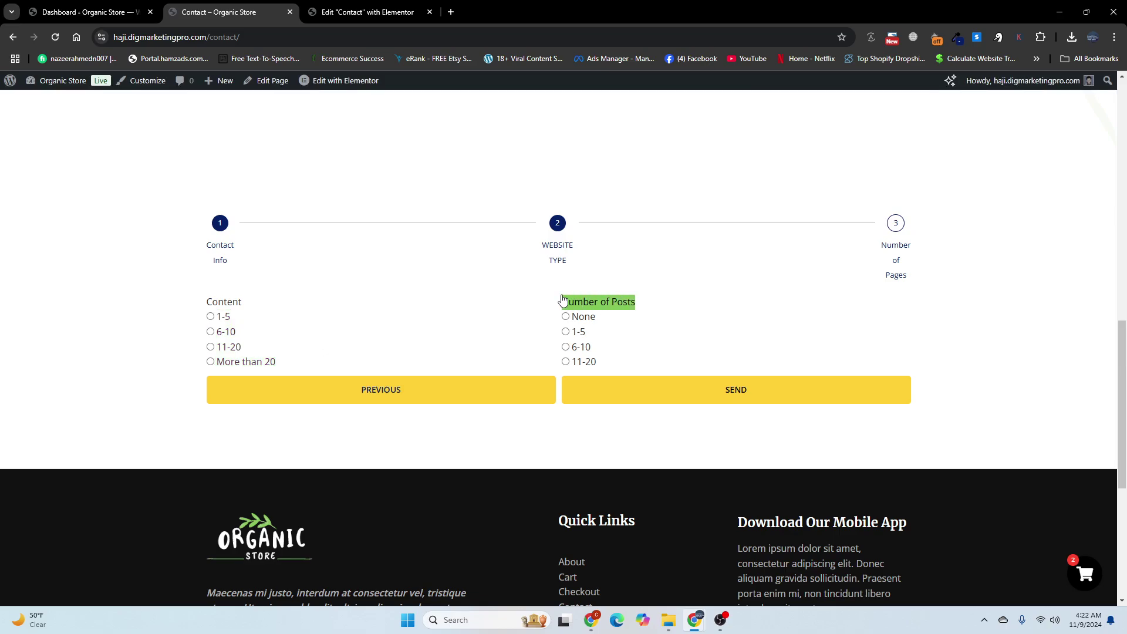
left_click(361, 11)
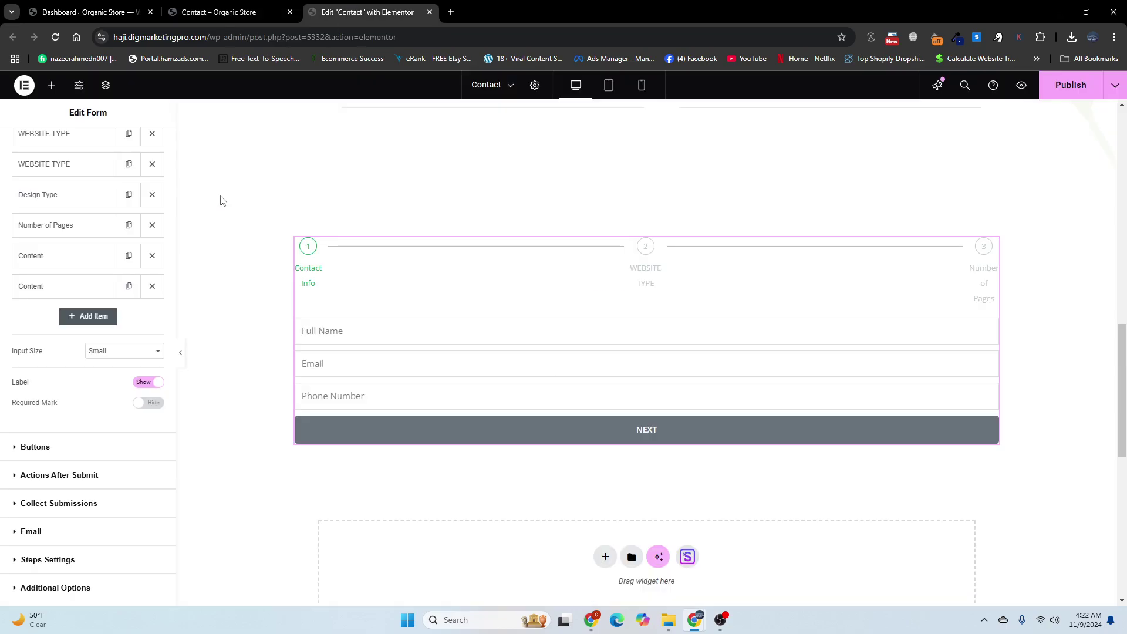
left_click(51, 286)
double_click(116, 355)
key("ctrl+v")
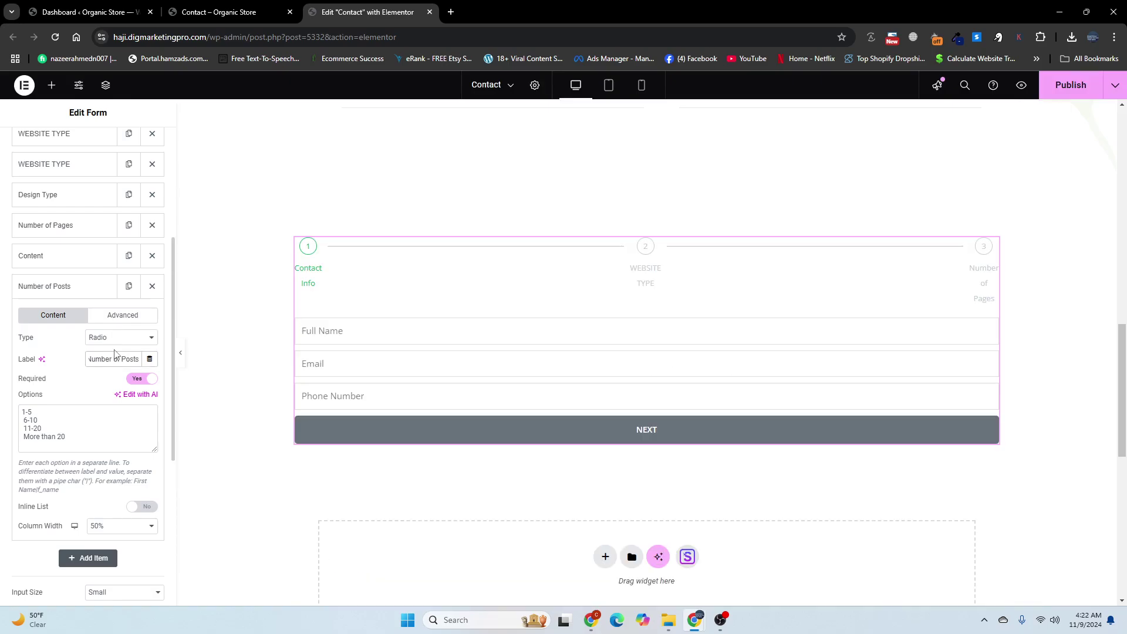
Step: Replace its options with None, 1-5, 6-10 and 11-20, and publish the page
left_click(248, 15)
left_click_drag(605, 361, 576, 318)
key("ctrl+c")
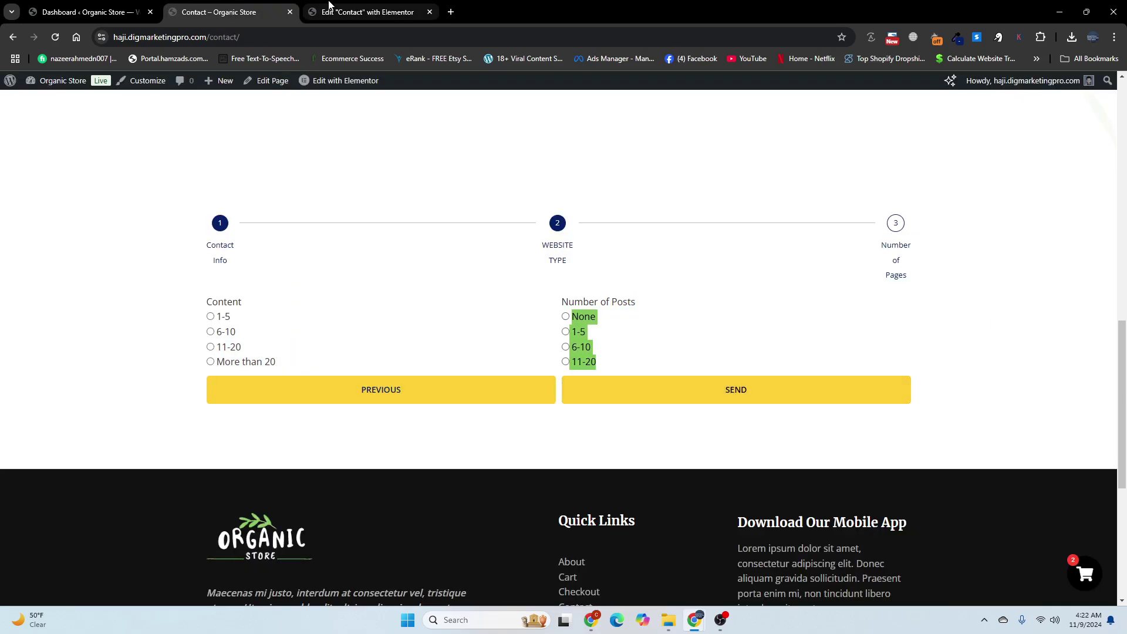
left_click(364, 13)
left_click_drag(76, 446, 3, 405)
key("BackSpace")
key("ctrl+v")
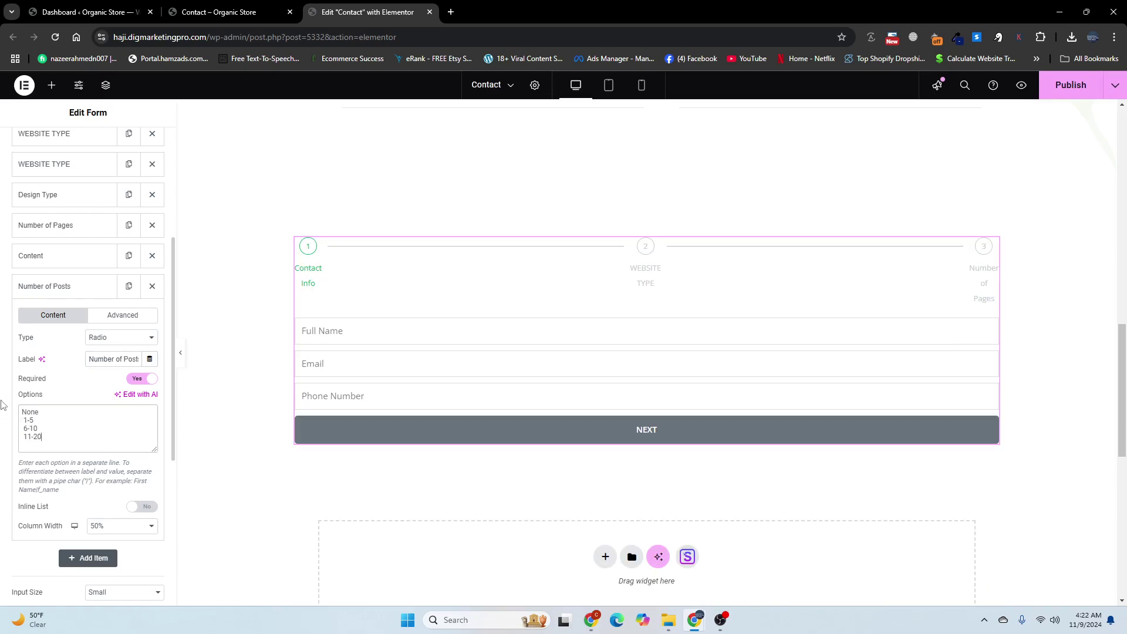
left_click(1048, 94)
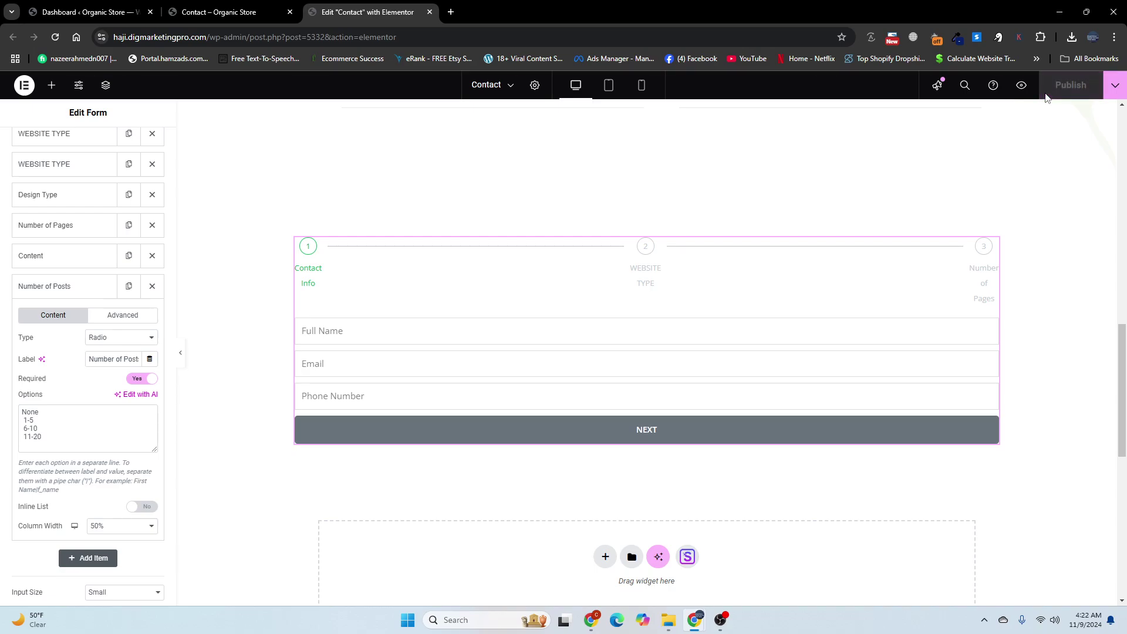
left_click(271, 6)
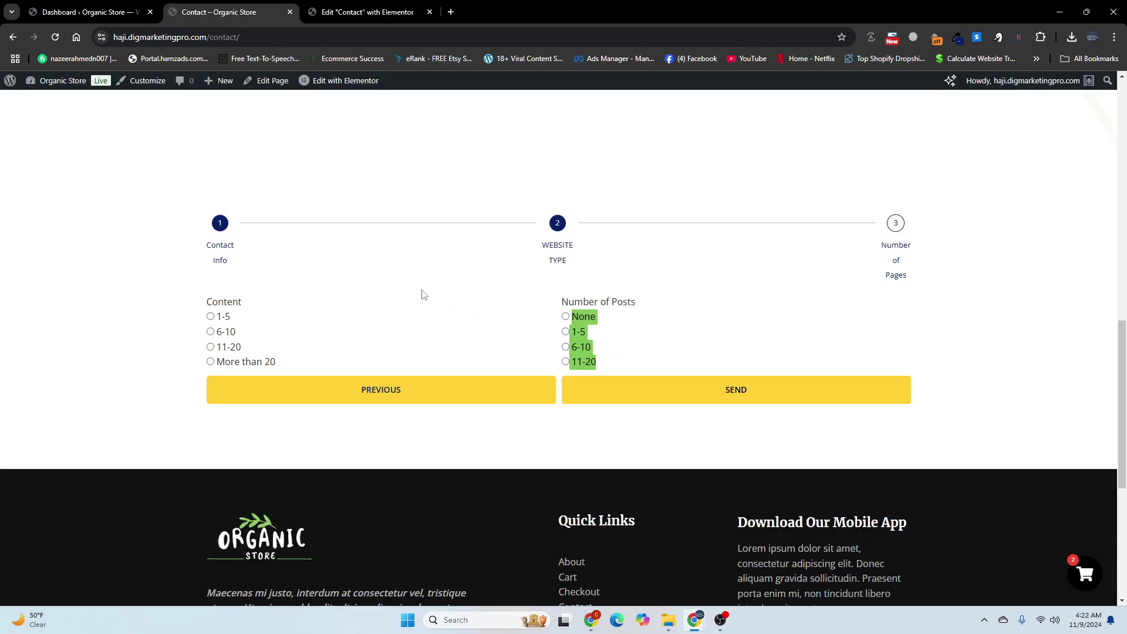
Step: Reload the live Contact page, enter a test name, email and phone, and go to step two
left_click(56, 38)
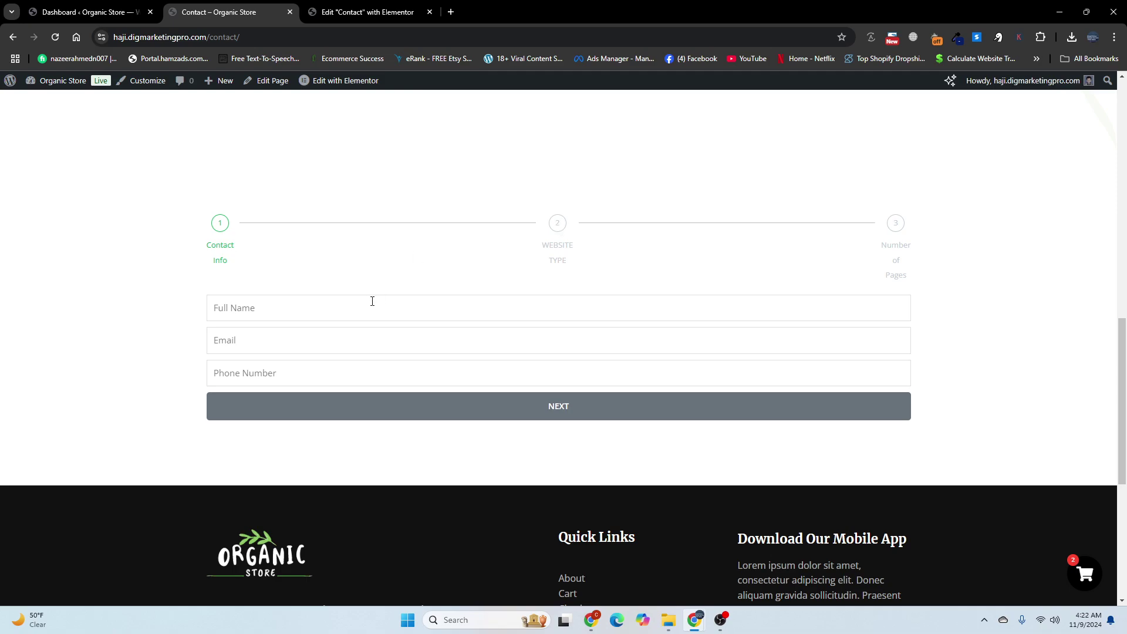
type("Mm")
key("BackSpace")
type("N")
key("BackSpace")
type("Naz")
left_click(357, 342)
left_click(332, 382)
type("988")
left_click(350, 408)
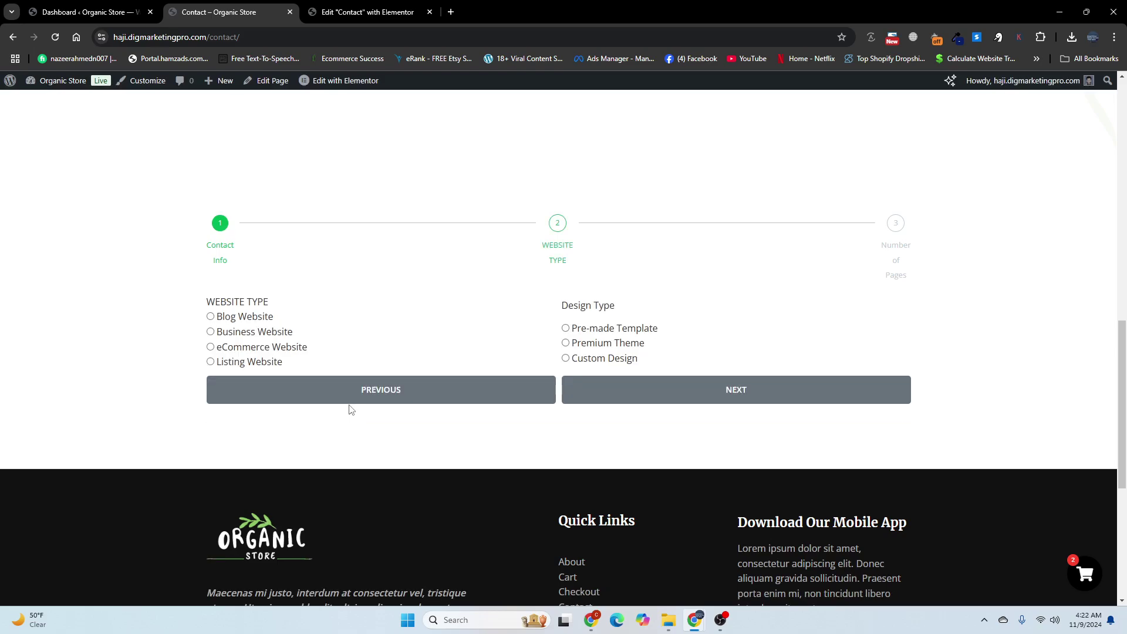
Step: Choose Business Website and Pre-made Template, advance to the third step, and return to the editor
left_click(210, 332)
left_click(566, 328)
left_click(630, 388)
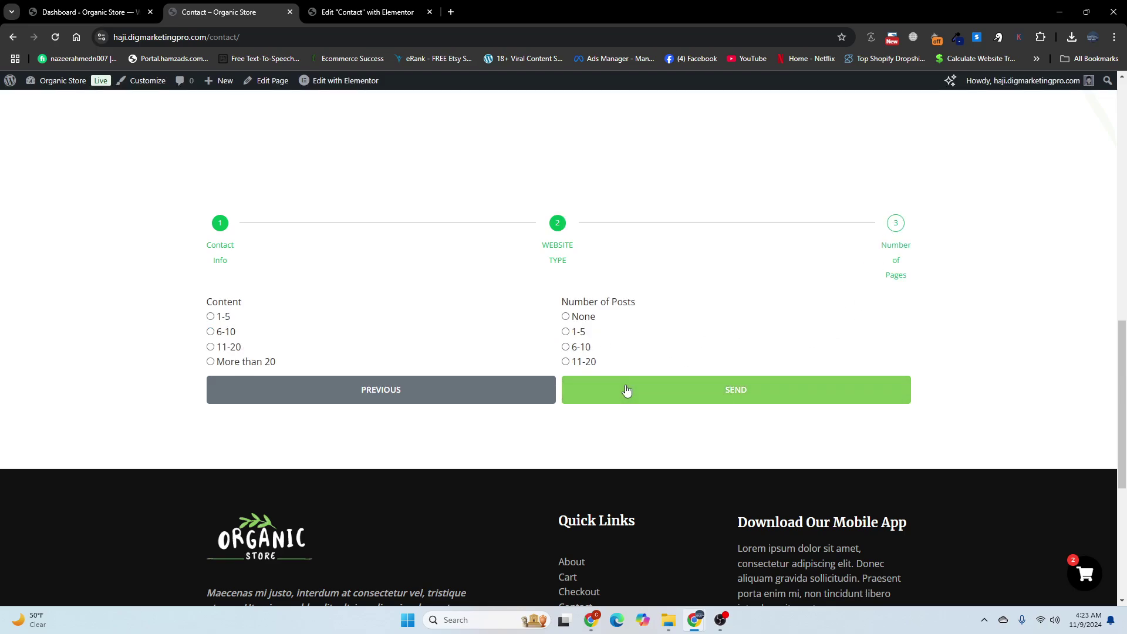
left_click(320, 10)
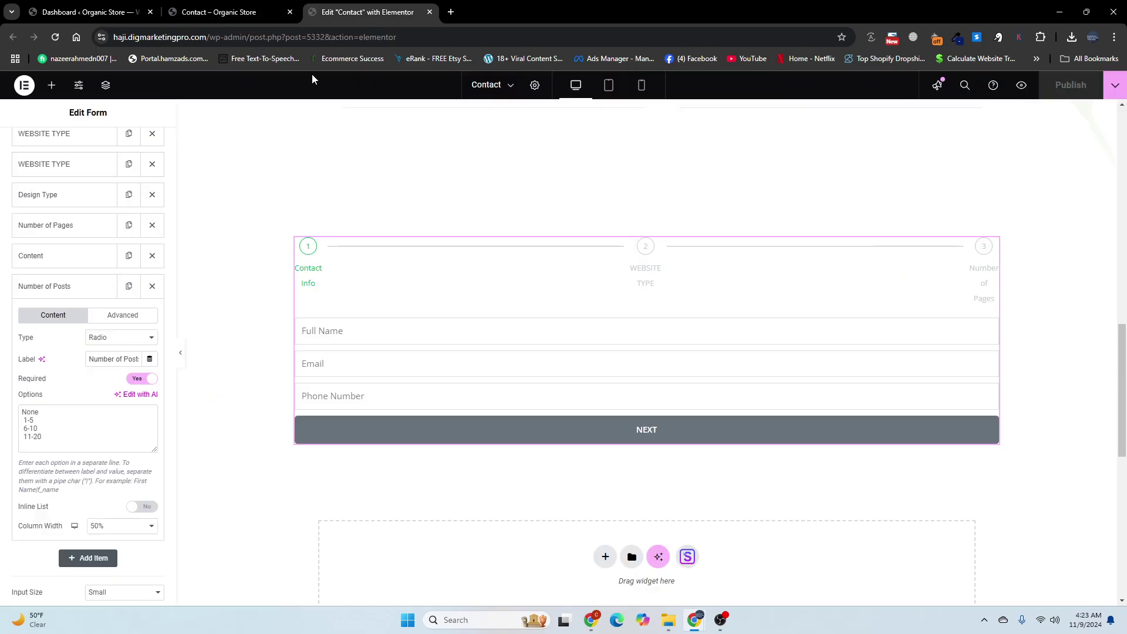
Step: Set the form field border colour to the navy global color (#00246B) under Style > Field
scroll(69, 427, "up", 5)
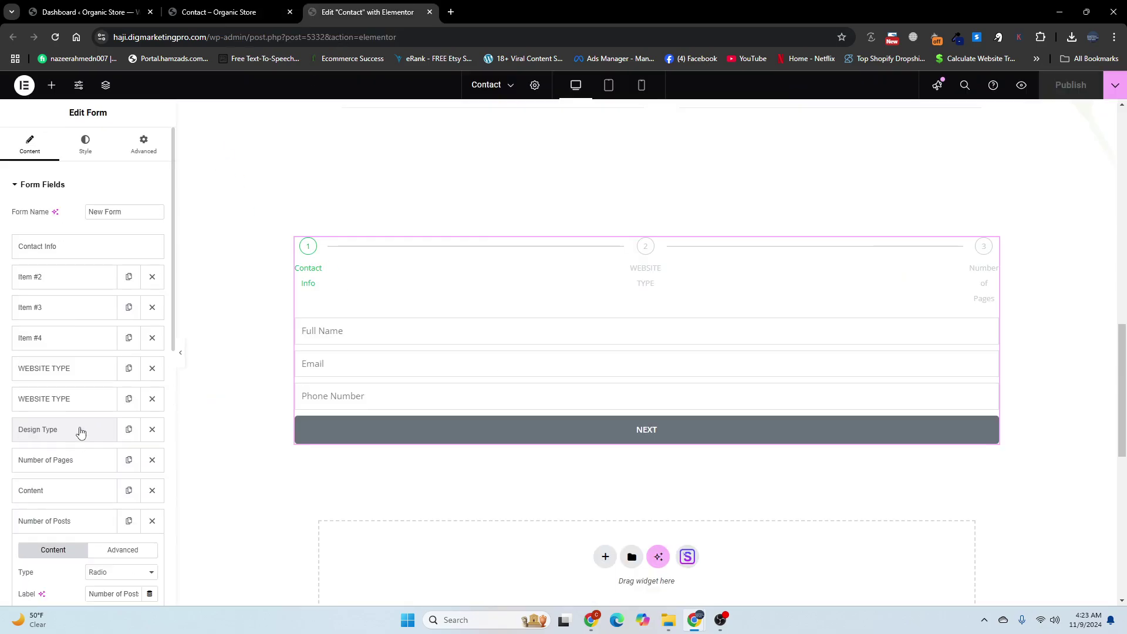
left_click(84, 147)
scroll(73, 458, "down", 2)
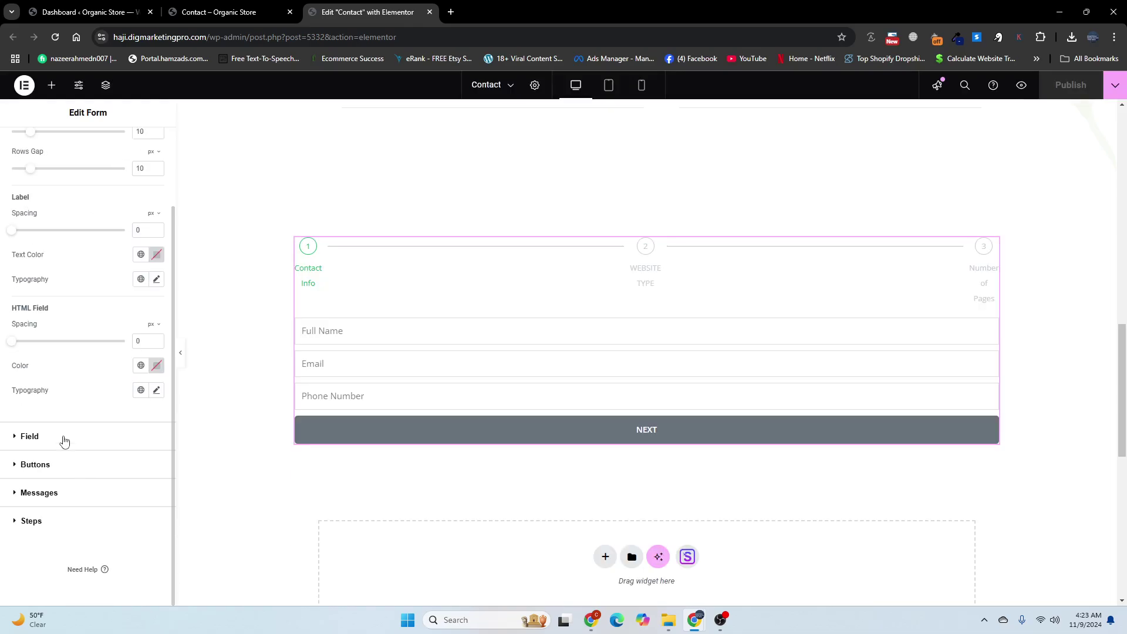
left_click(63, 441)
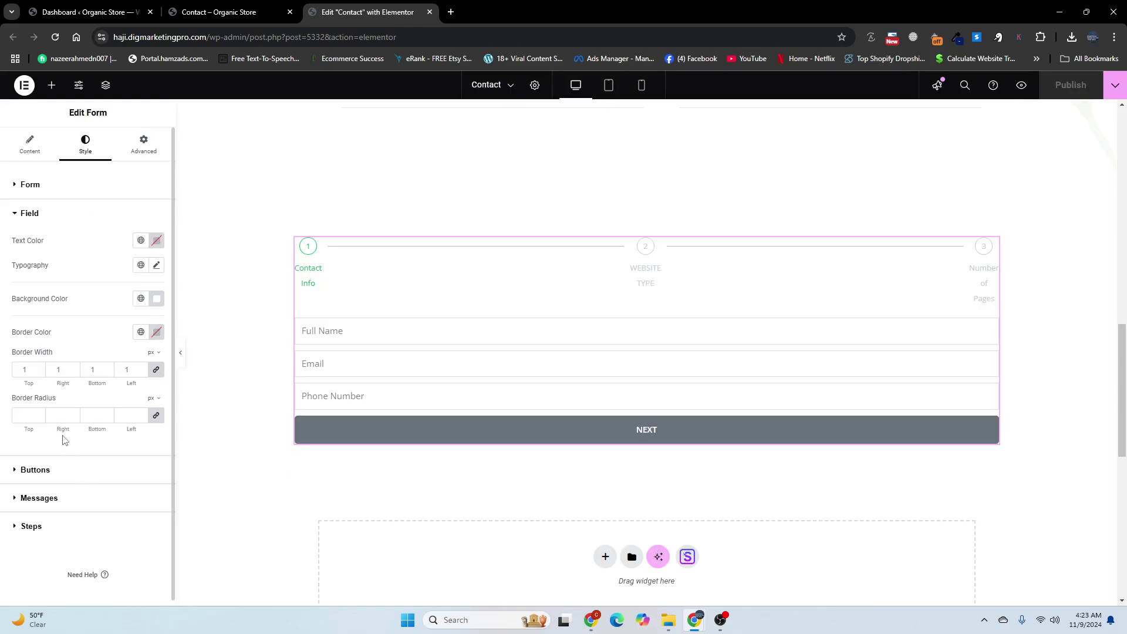
left_click(148, 333)
scroll(56, 562, "down", 3)
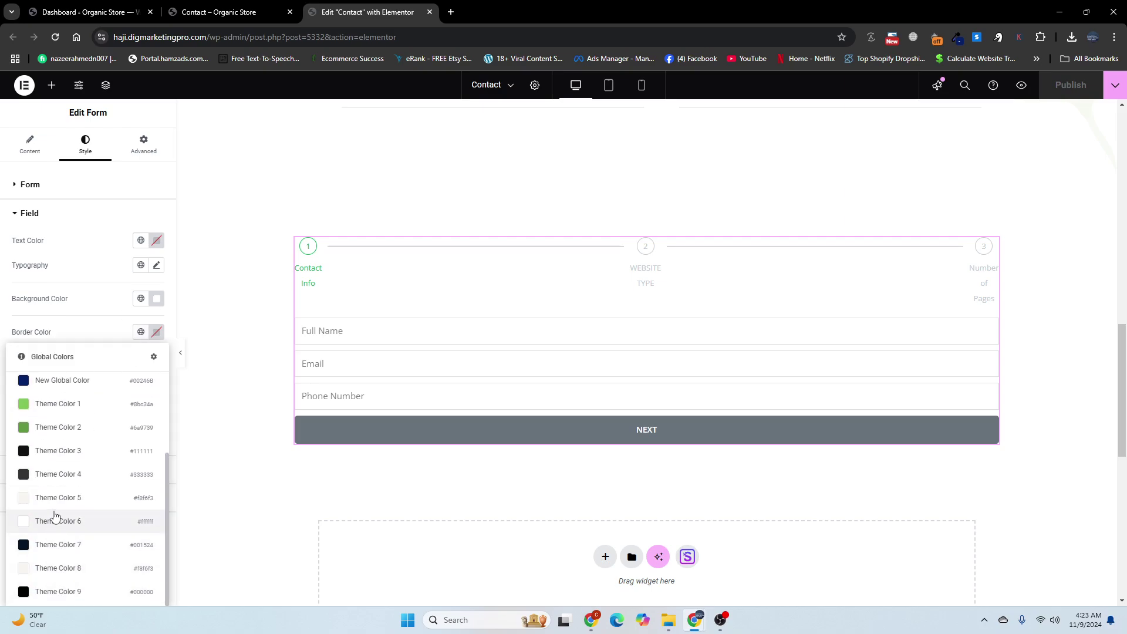
scroll(70, 455, "up", 3)
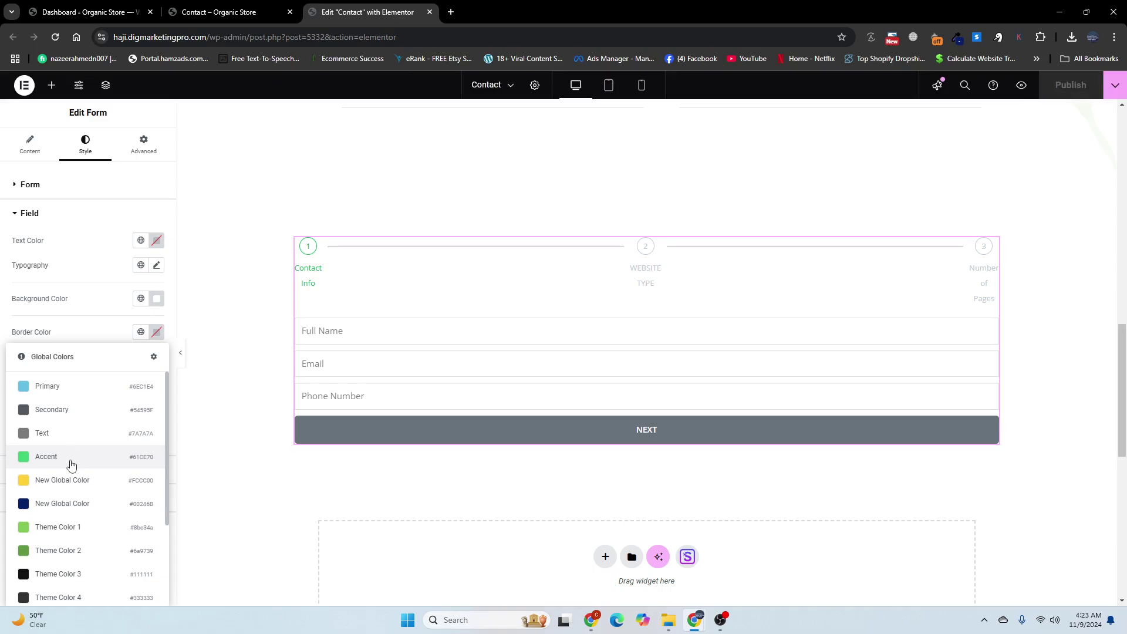
left_click(56, 504)
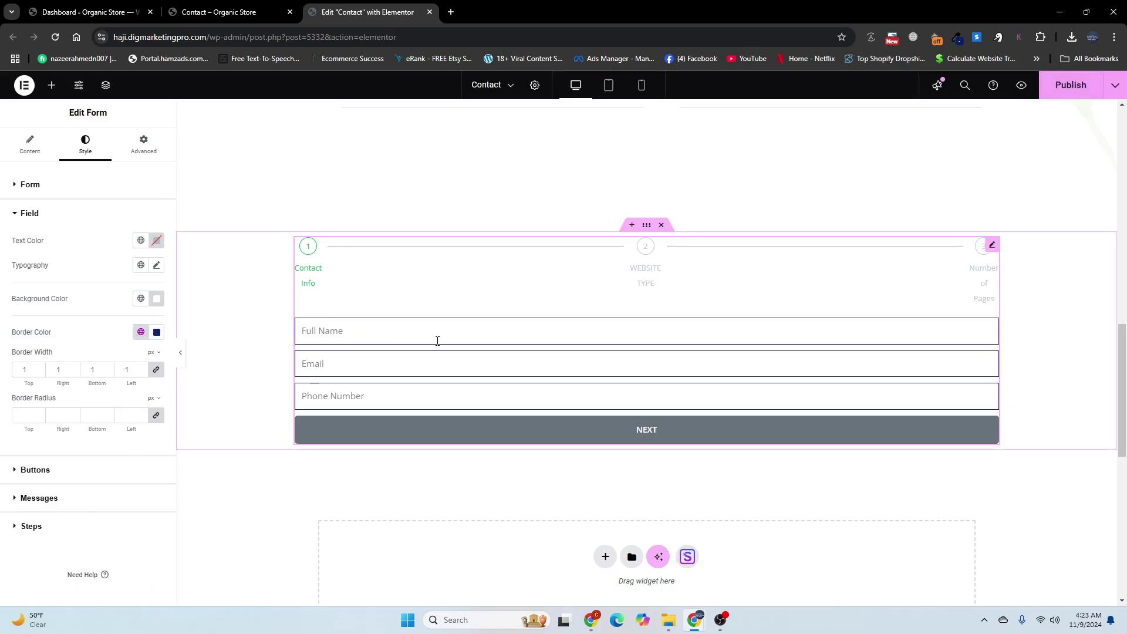
left_click(35, 470)
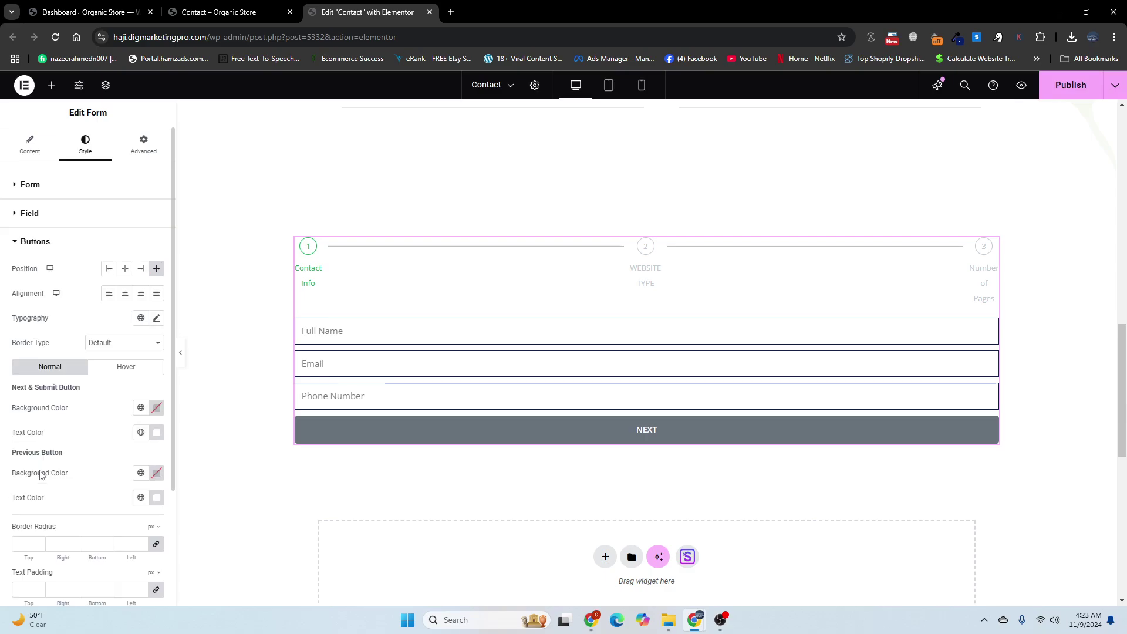
Step: Make the Next button background the yellow global color with black #000000 text
scroll(39, 473, "down", 3)
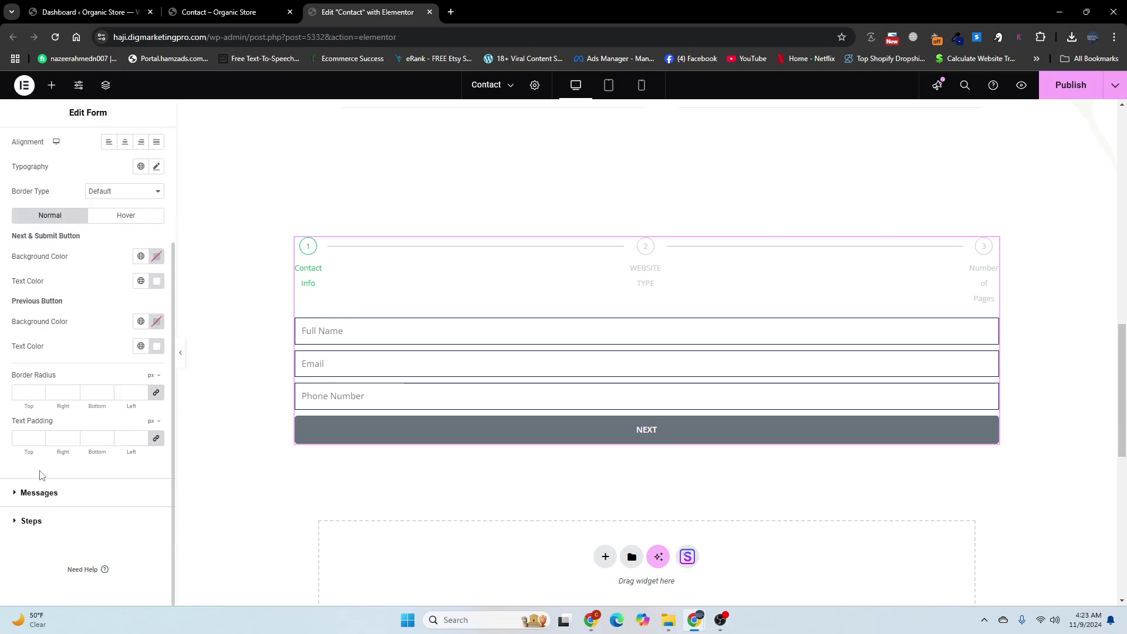
left_click(141, 259)
left_click(47, 403)
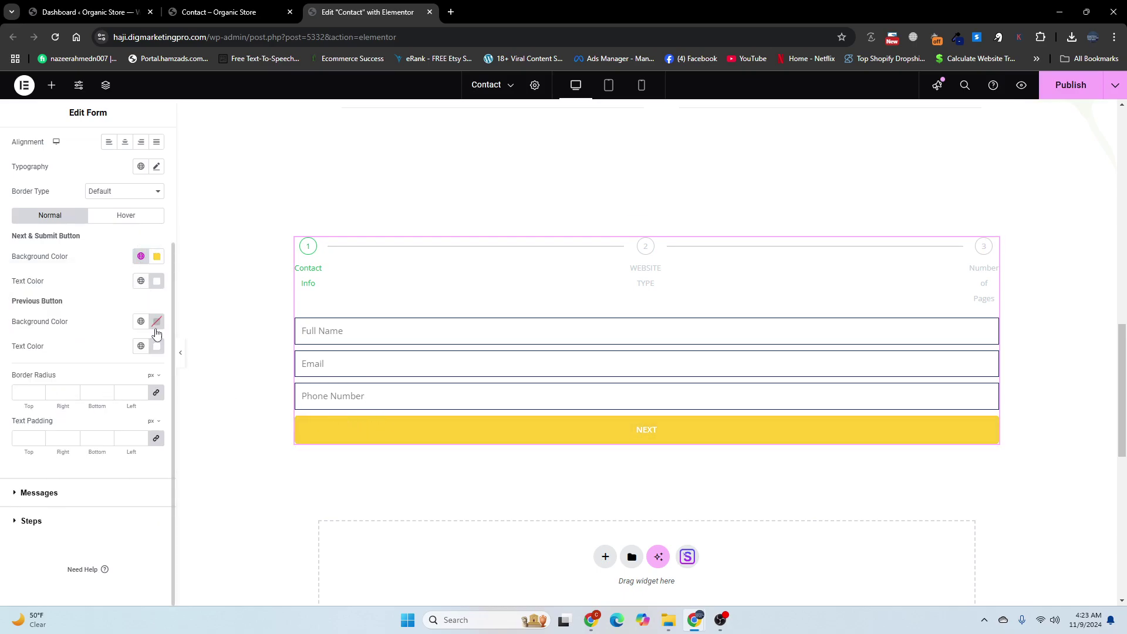
left_click(155, 282)
left_click(89, 416)
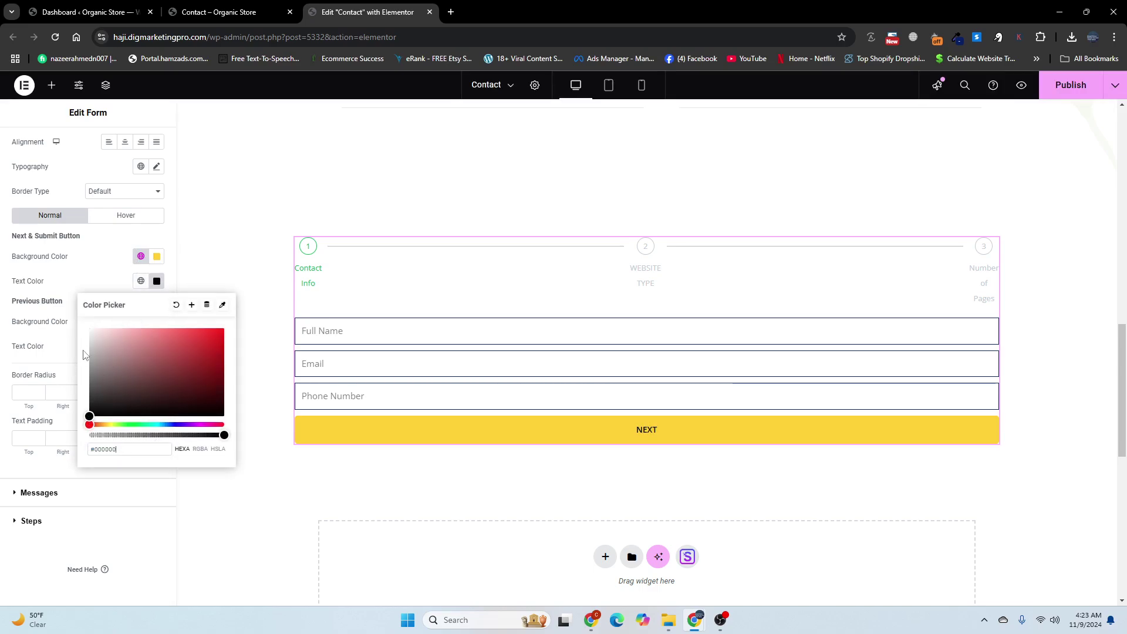
left_click(80, 297)
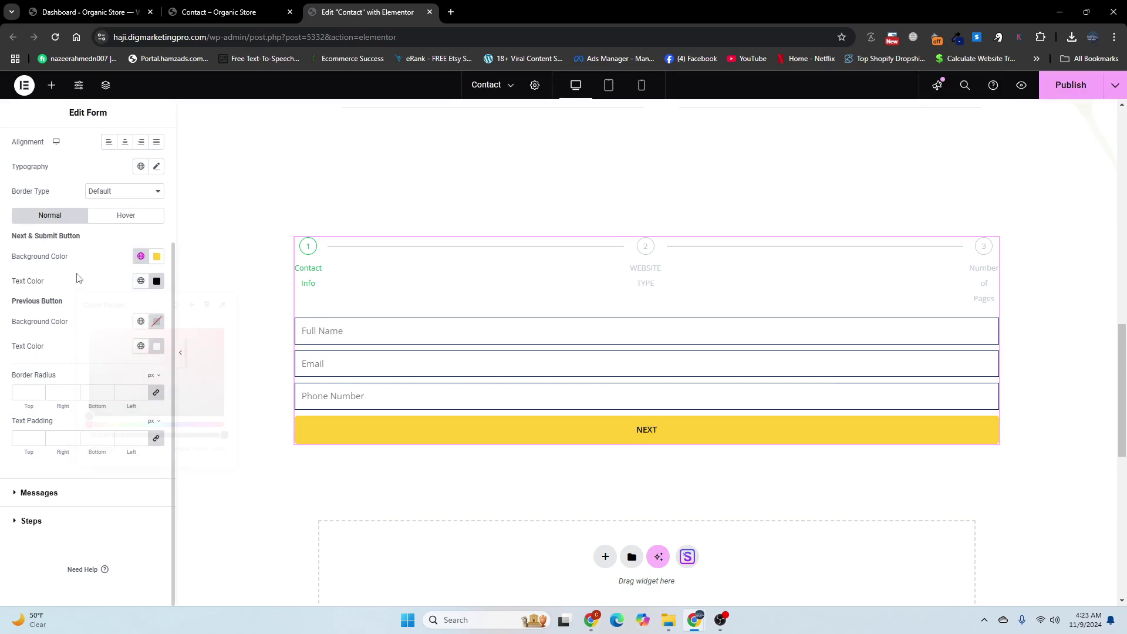
Step: Give the Previous button the same yellow background and black text
left_click(141, 322)
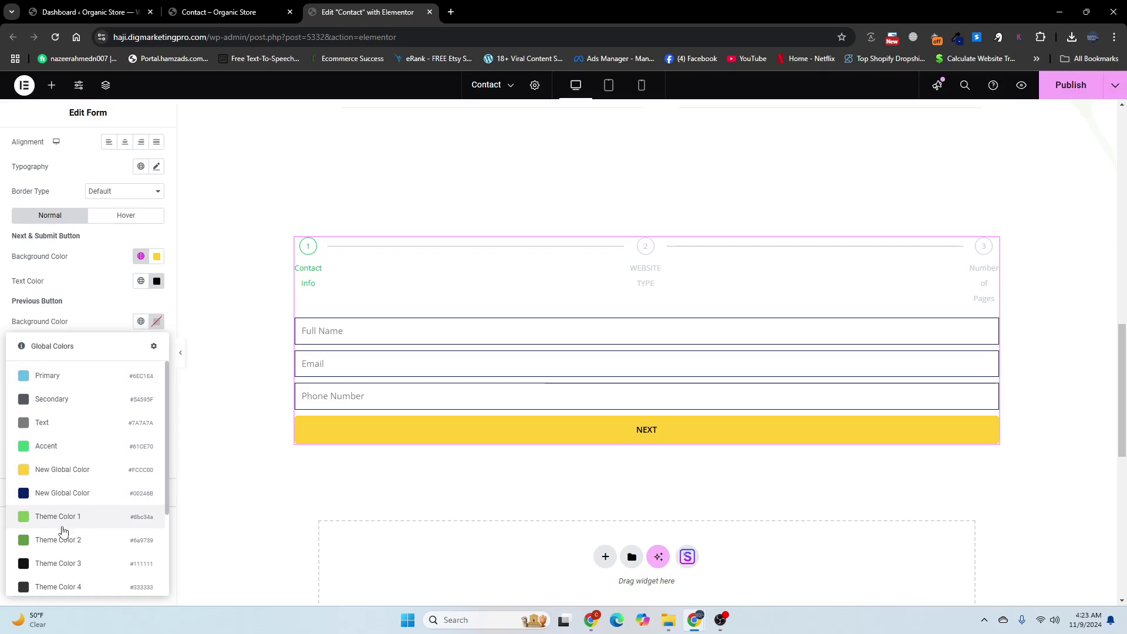
left_click(262, 9)
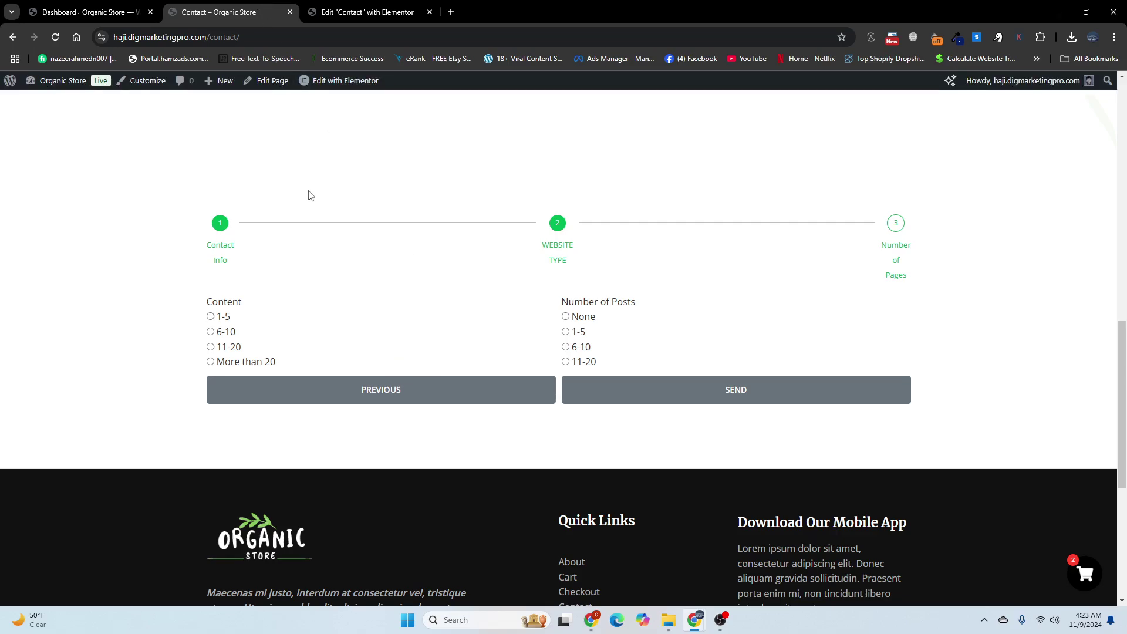
left_click(330, 7)
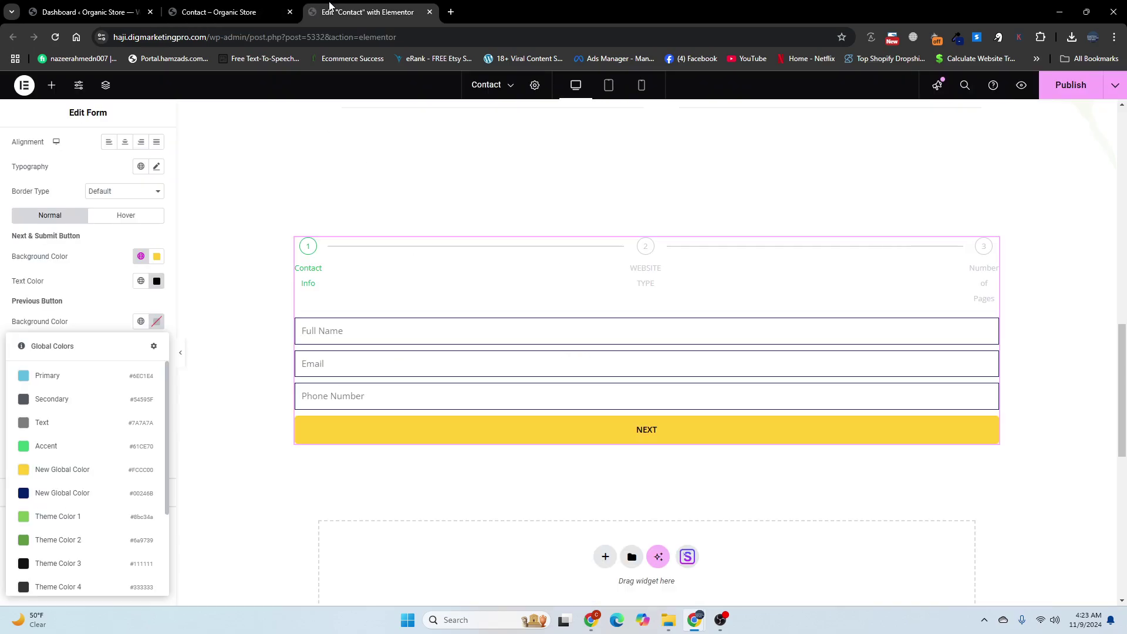
left_click(63, 470)
left_click(155, 348)
left_click_drag(96, 458, 92, 481)
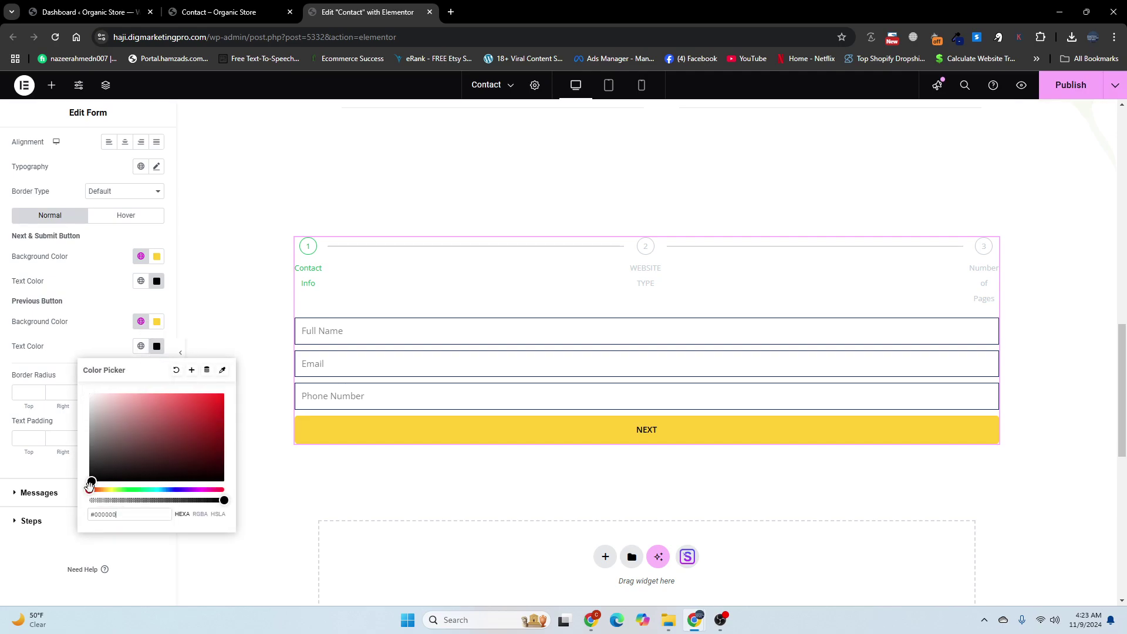
left_click(95, 342)
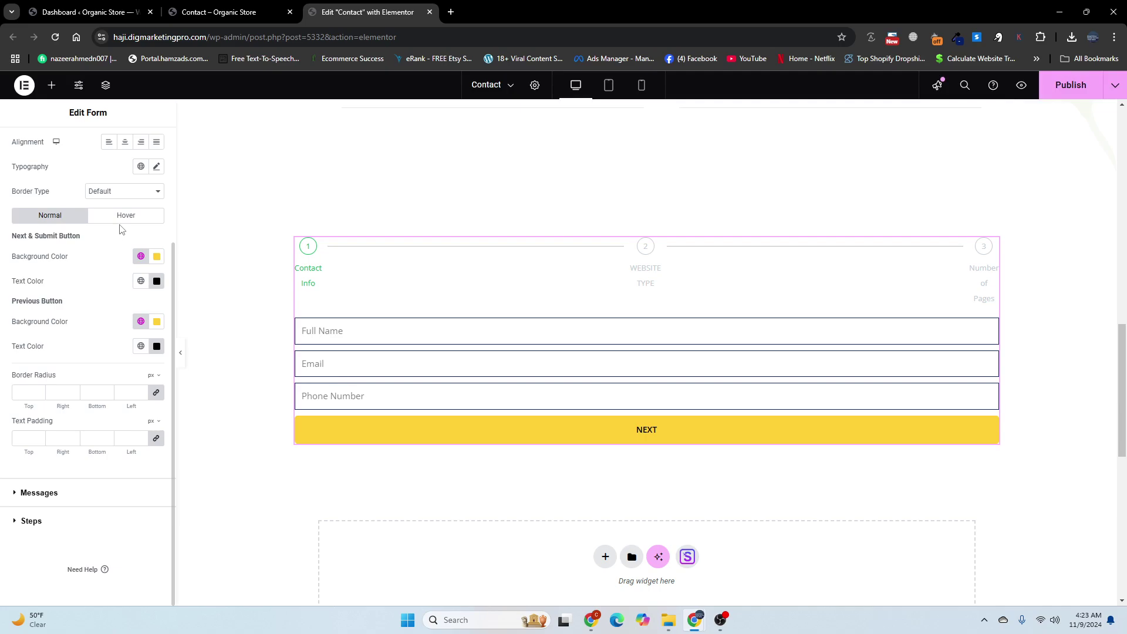
Step: In the Hover state, set both Next and Previous button backgrounds to navy
left_click(121, 218)
left_click(140, 258)
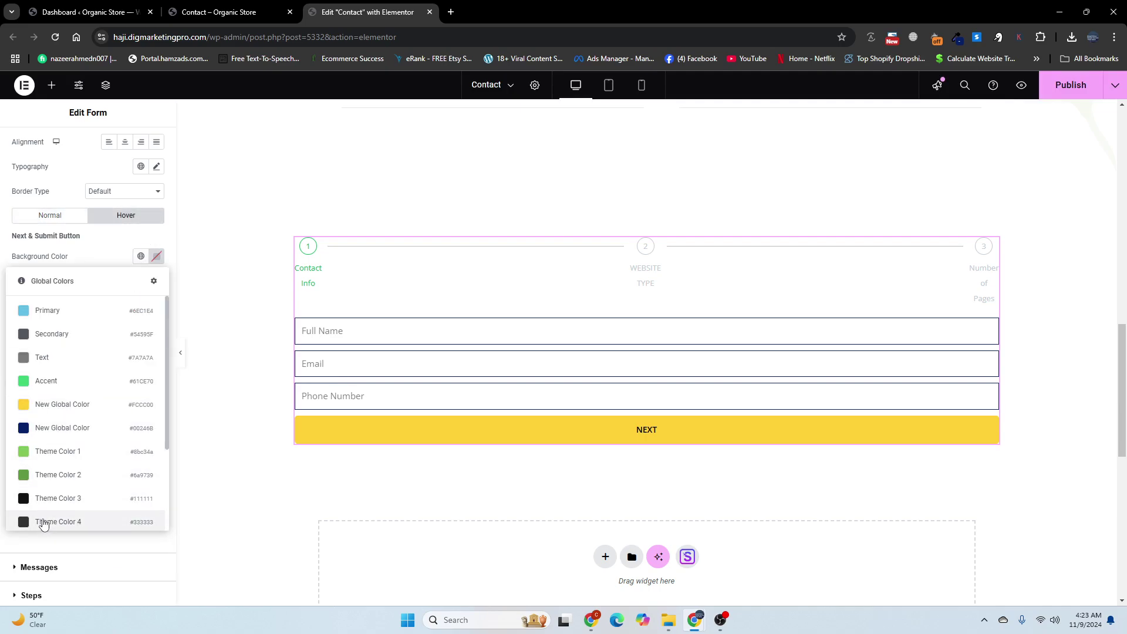
left_click(46, 429)
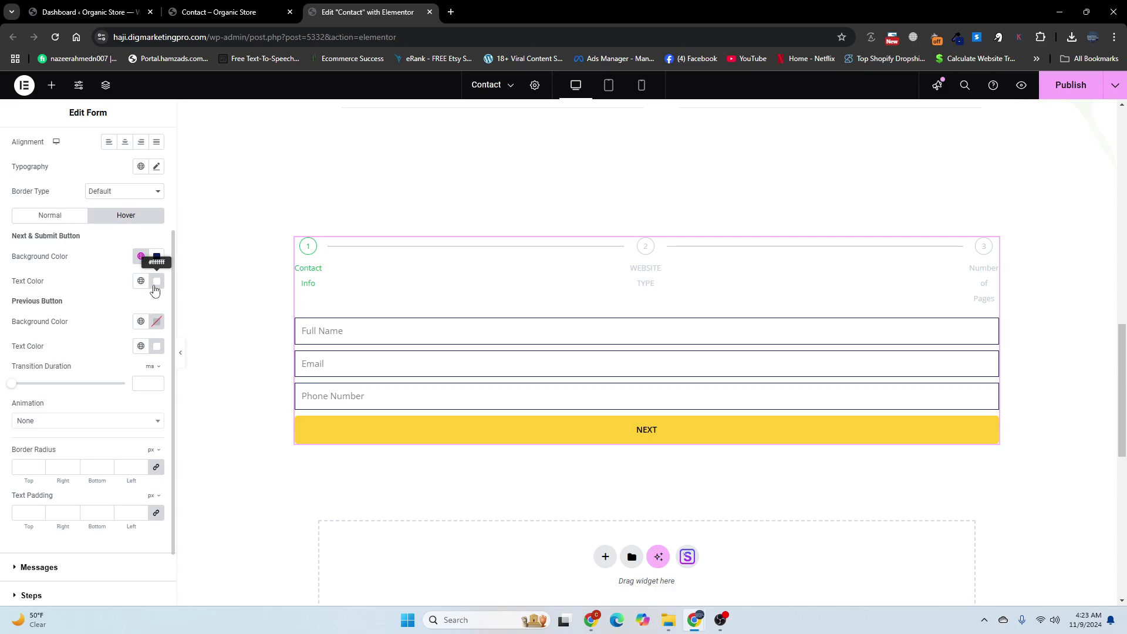
left_click(141, 321)
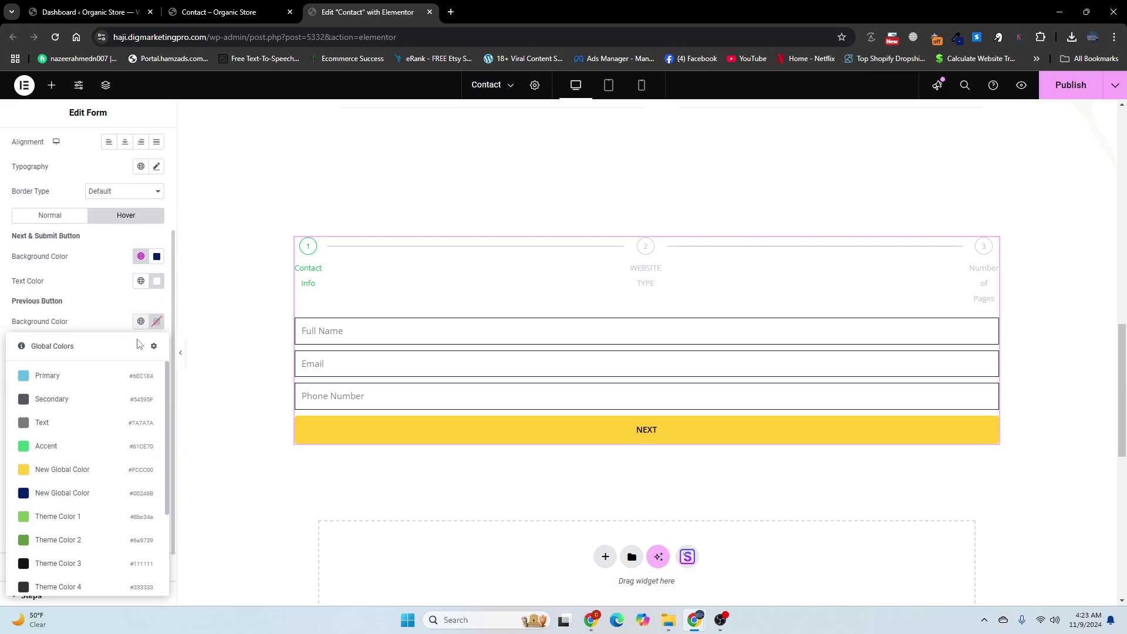
left_click(59, 493)
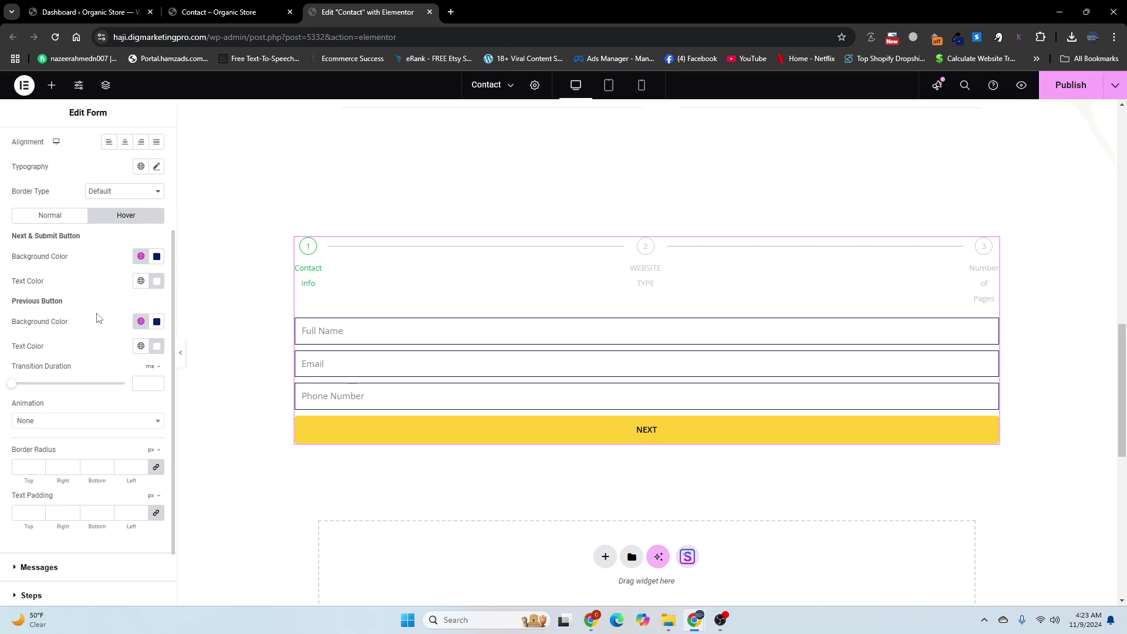
scroll(101, 418, "up", 3)
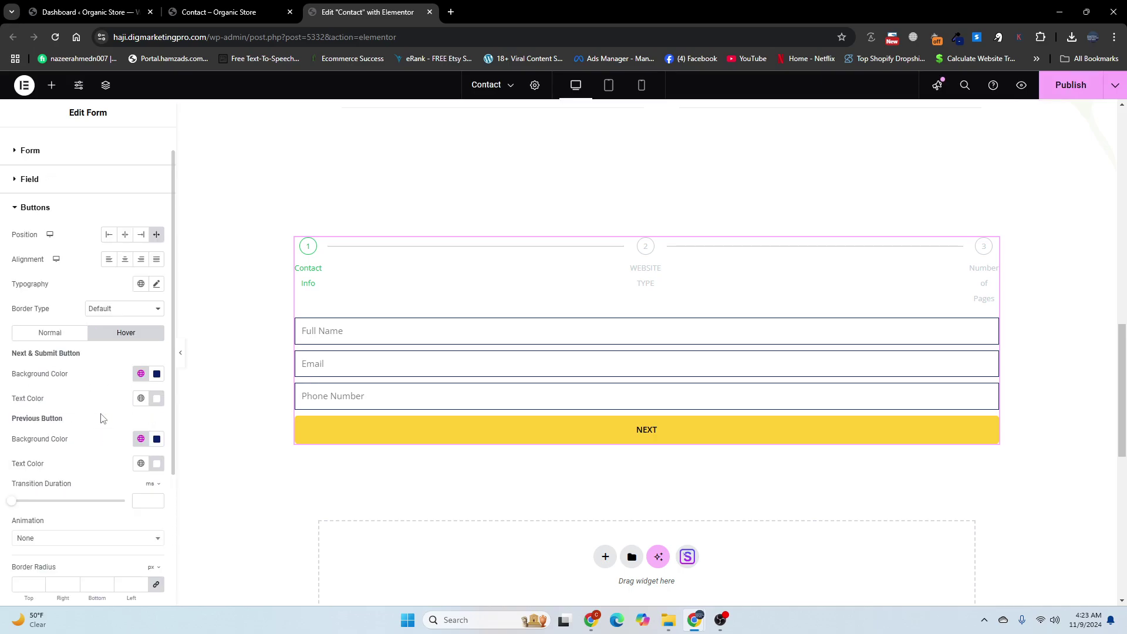
scroll(101, 418, "down", 3)
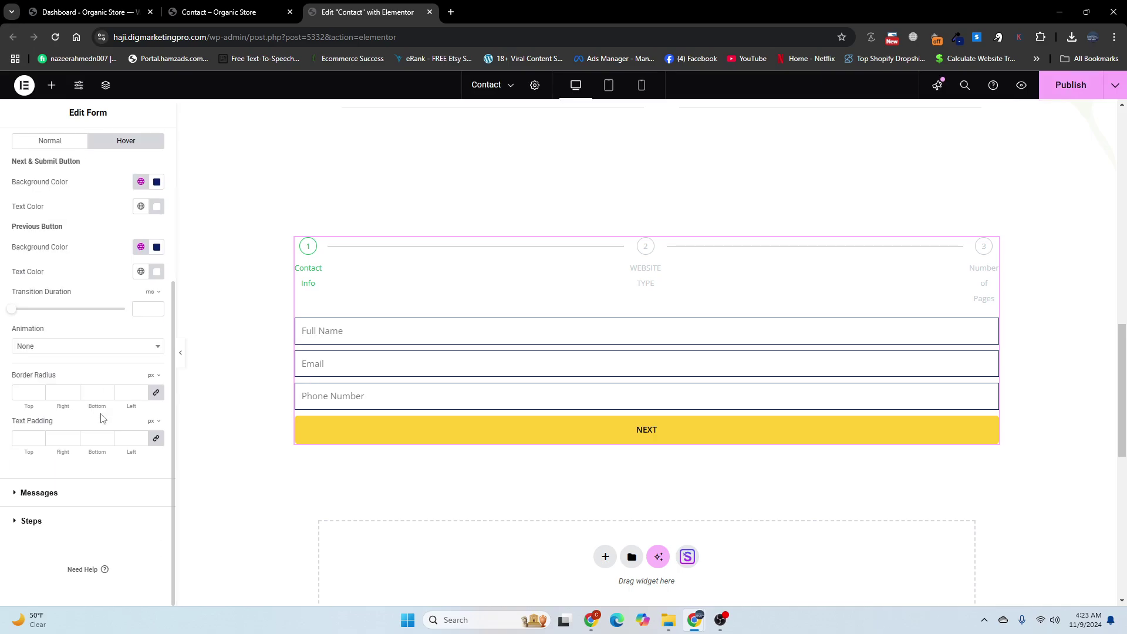
Step: Give the Inactive, Active and Completed step indicators the navy global Primary Color, then publish the page
left_click(68, 521)
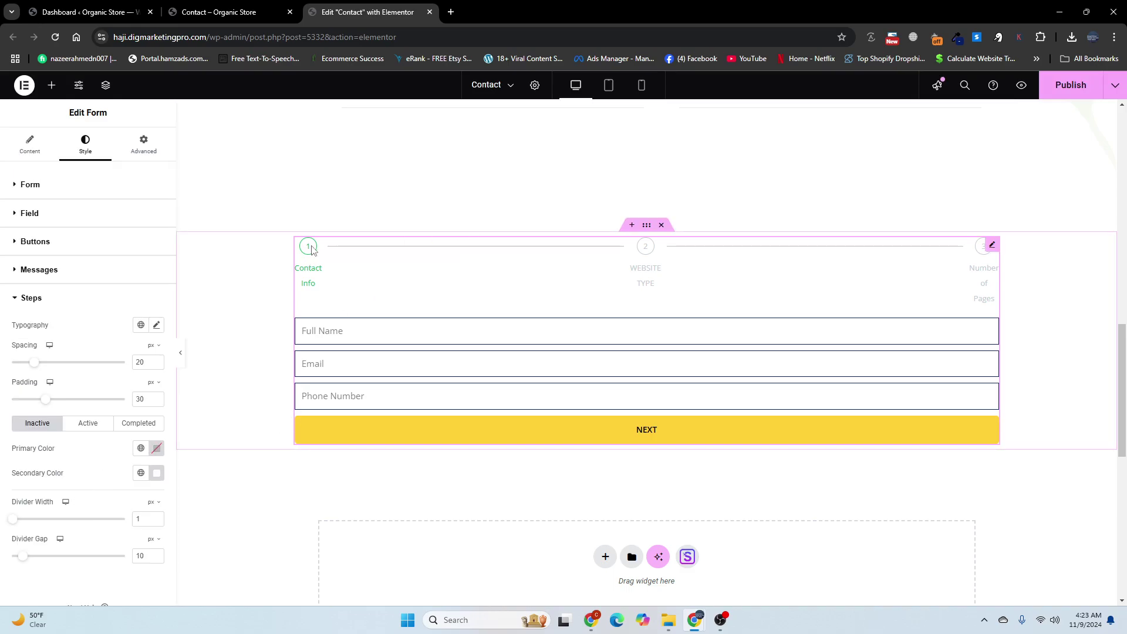
left_click(141, 448)
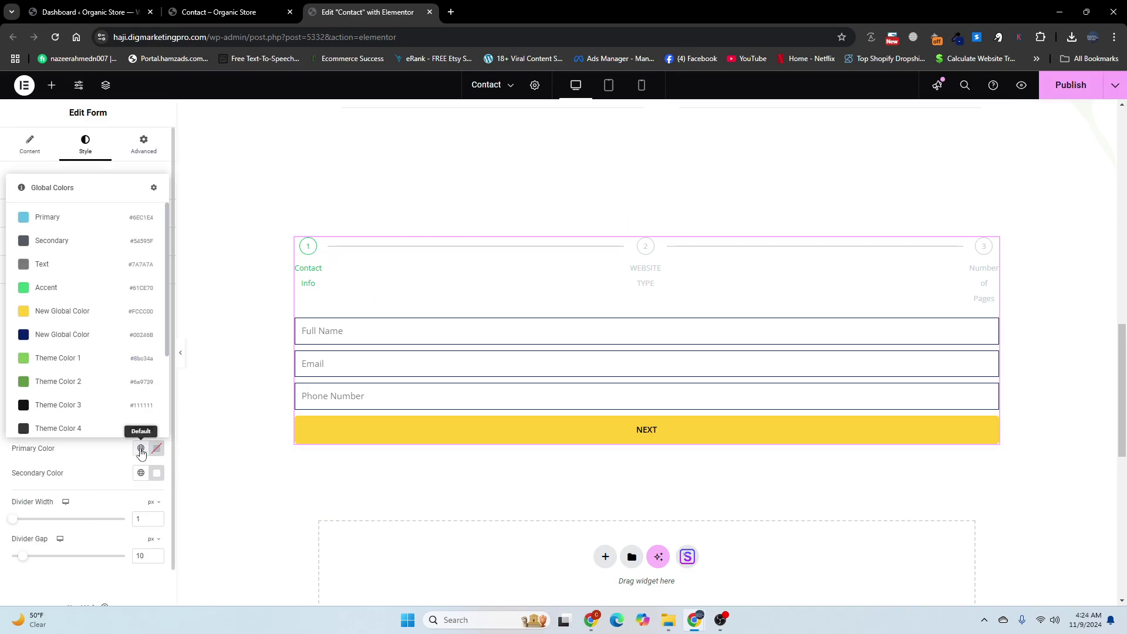
left_click(59, 334)
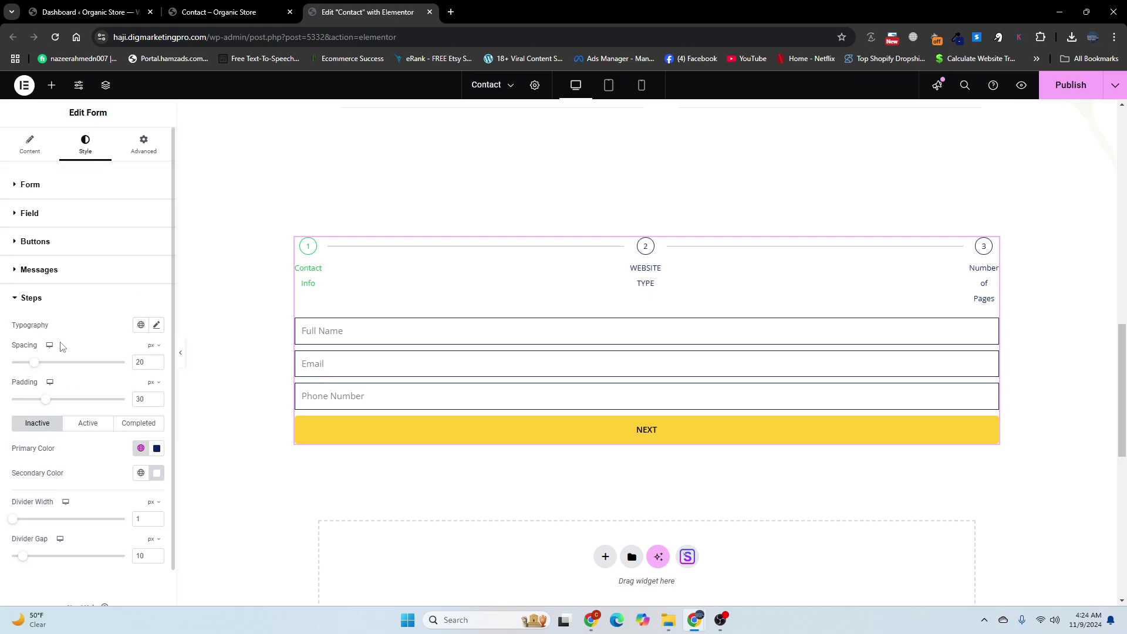
left_click(89, 429)
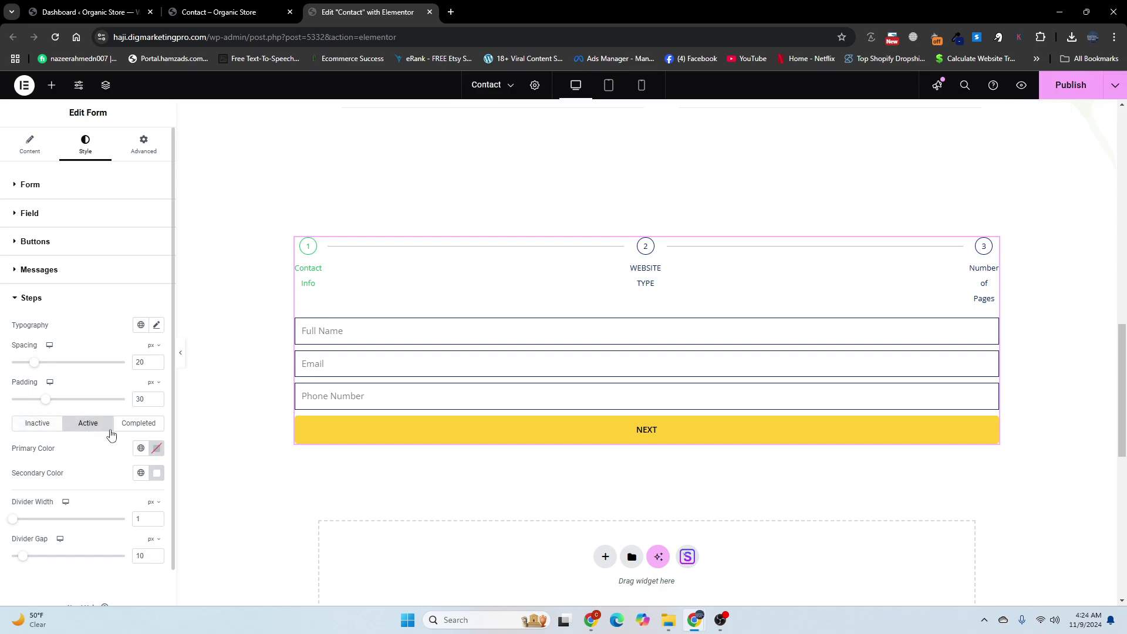
left_click(141, 448)
left_click(55, 346)
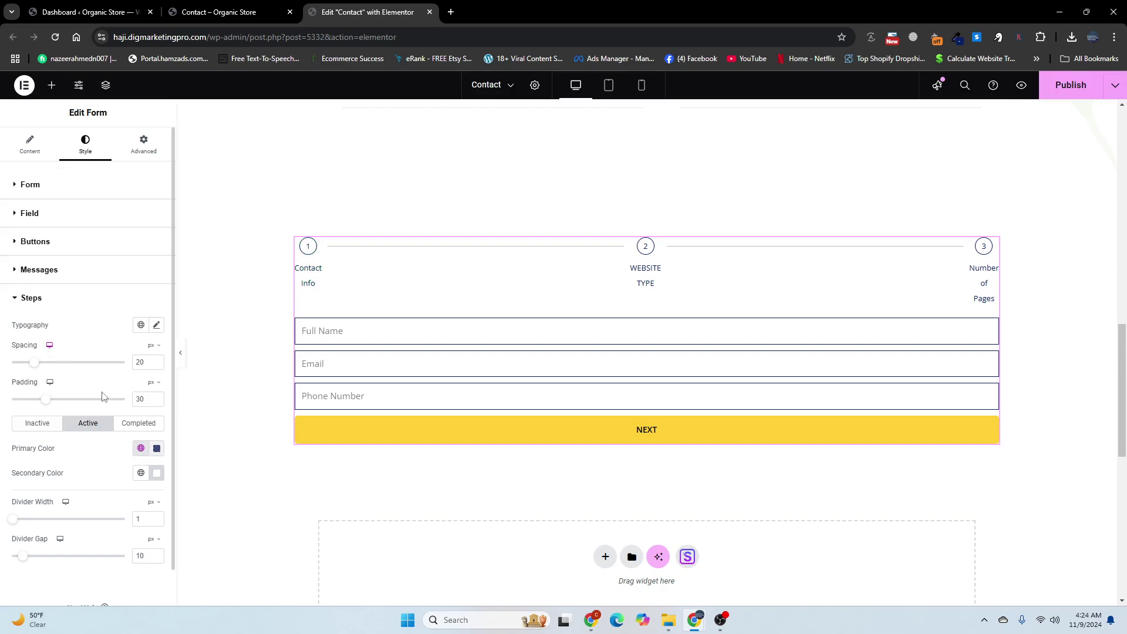
left_click(141, 424)
left_click(141, 449)
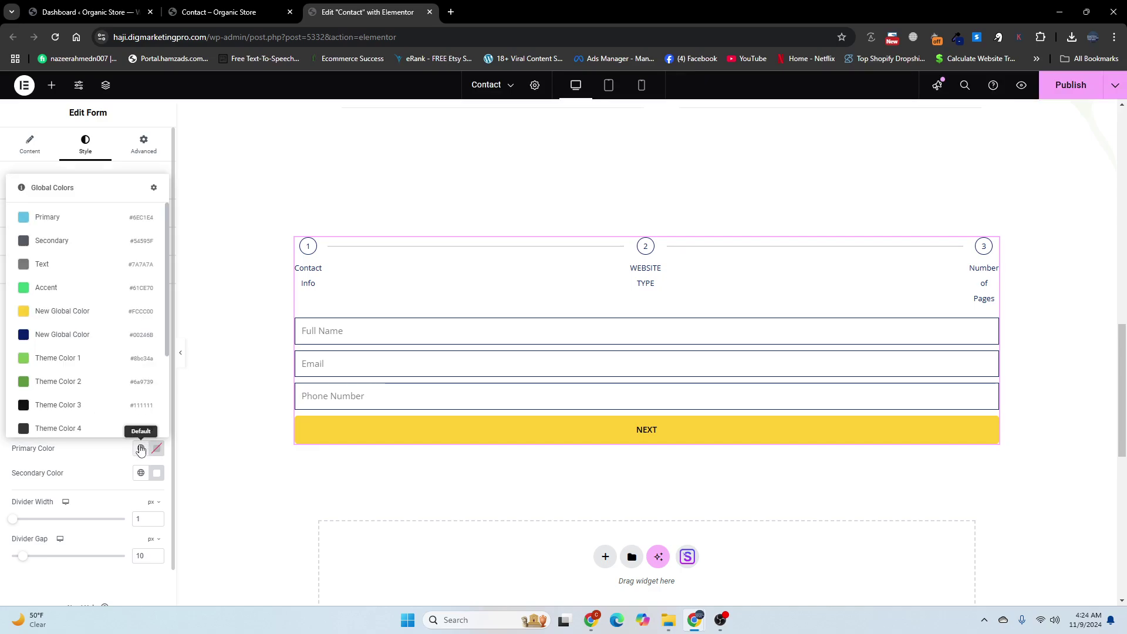
left_click(60, 334)
left_click(1080, 87)
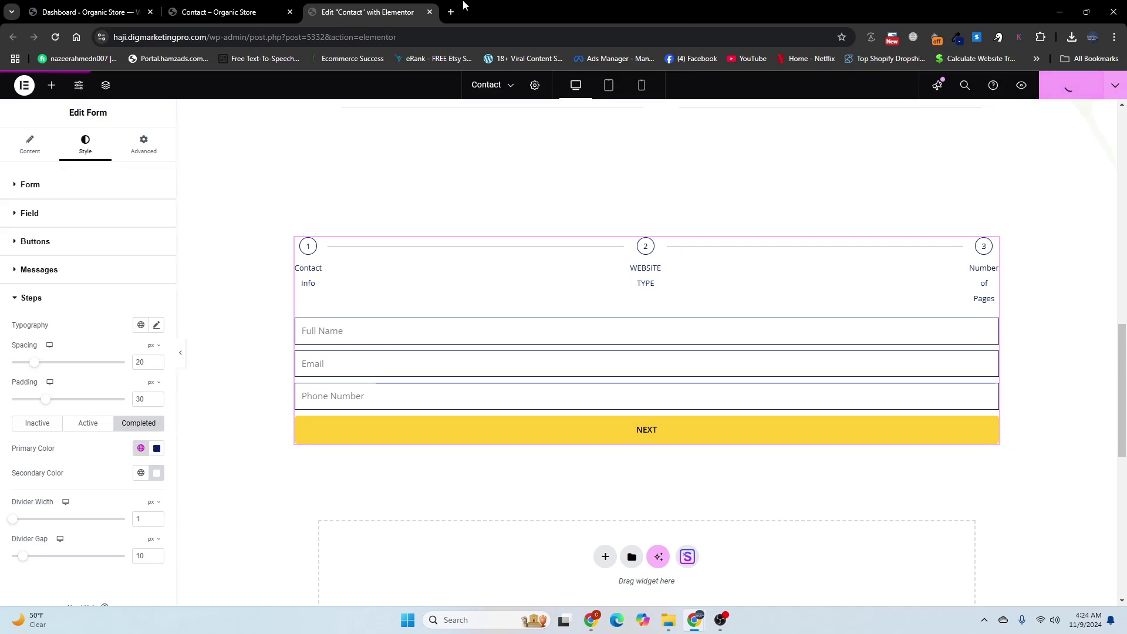
Step: Reload the live Contact – Organic Store page and enter a test name in Full Name
left_click(213, 4)
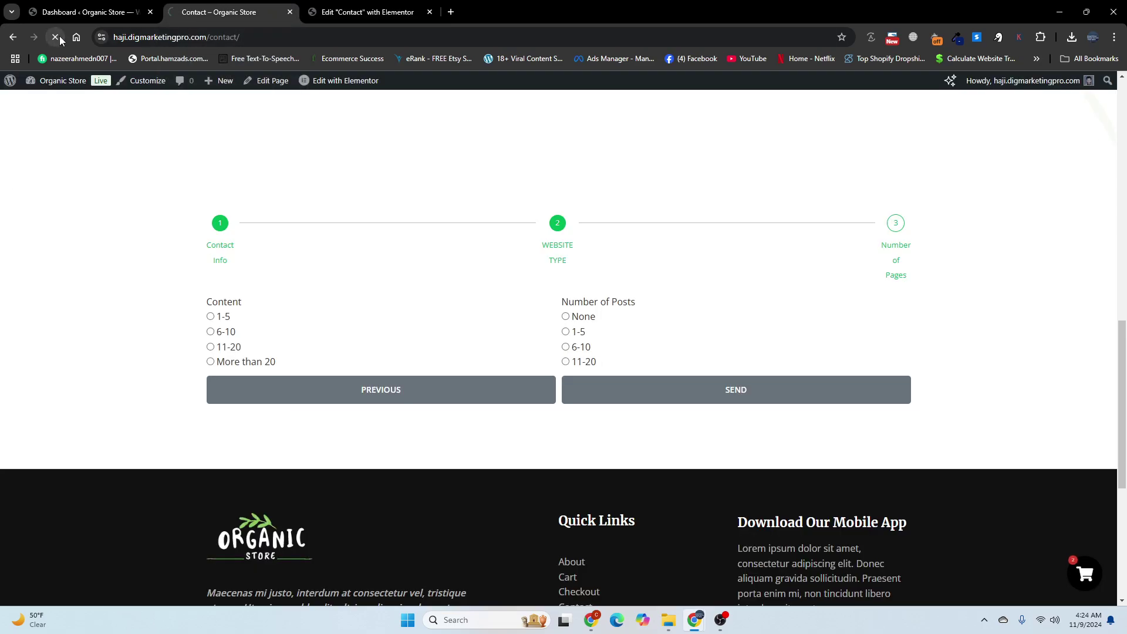
left_click(59, 37)
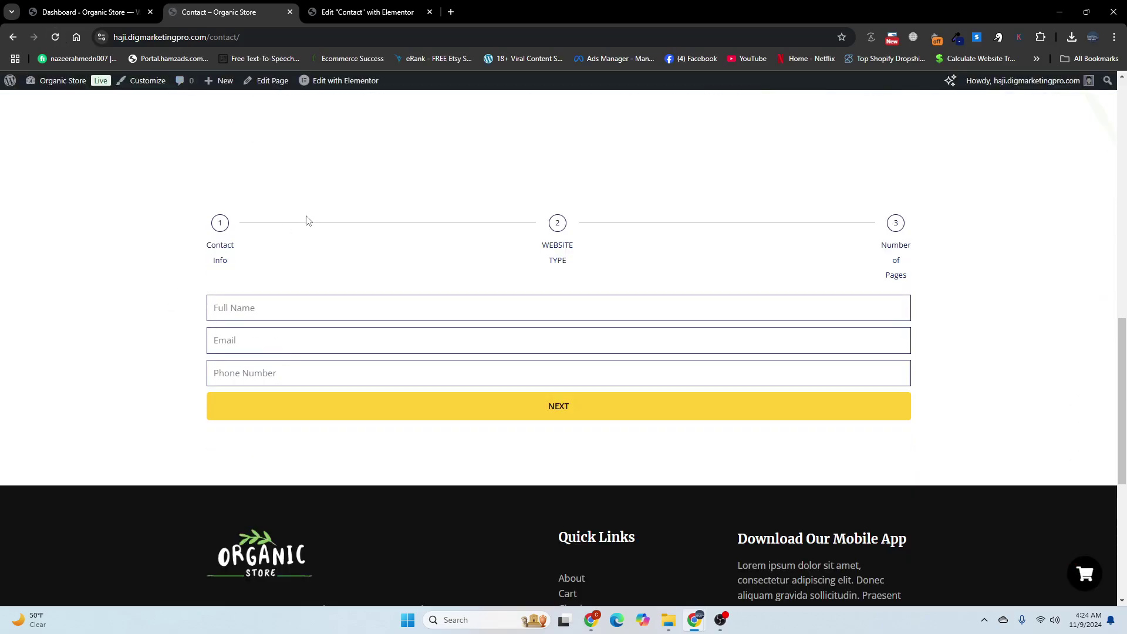
left_click(275, 304)
type("ahah")
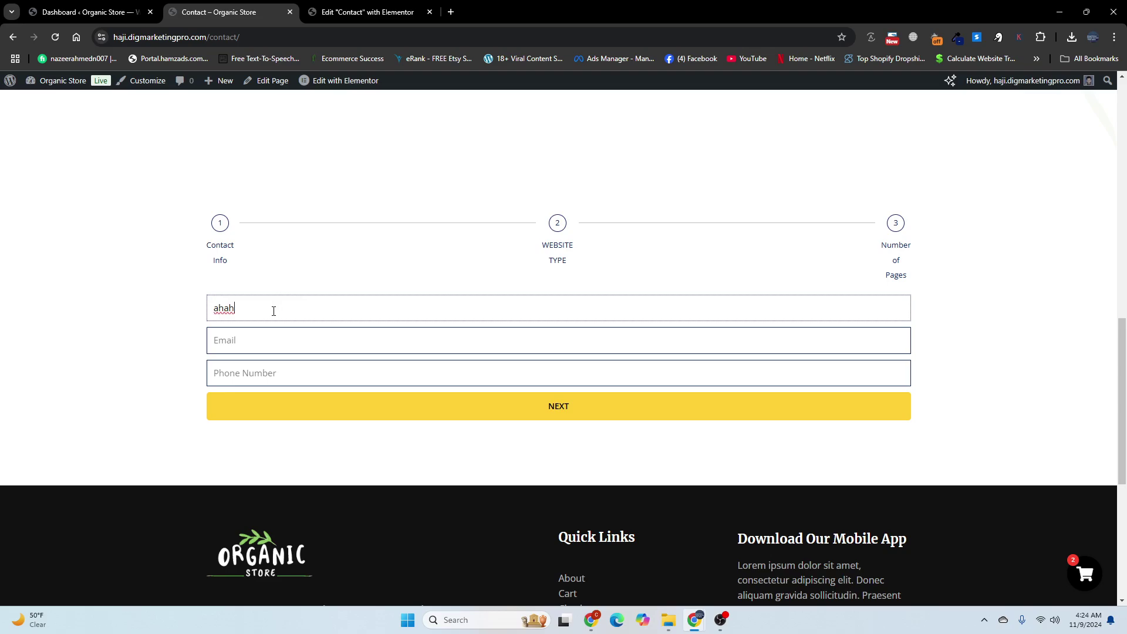
key("BackSpace")
key("BackSpace")
key("BackSpace")
type("Nazeer")
Step: Fill in the Email and Phone Number fields and advance the form to its Website Type step
left_click(259, 343)
type("n")
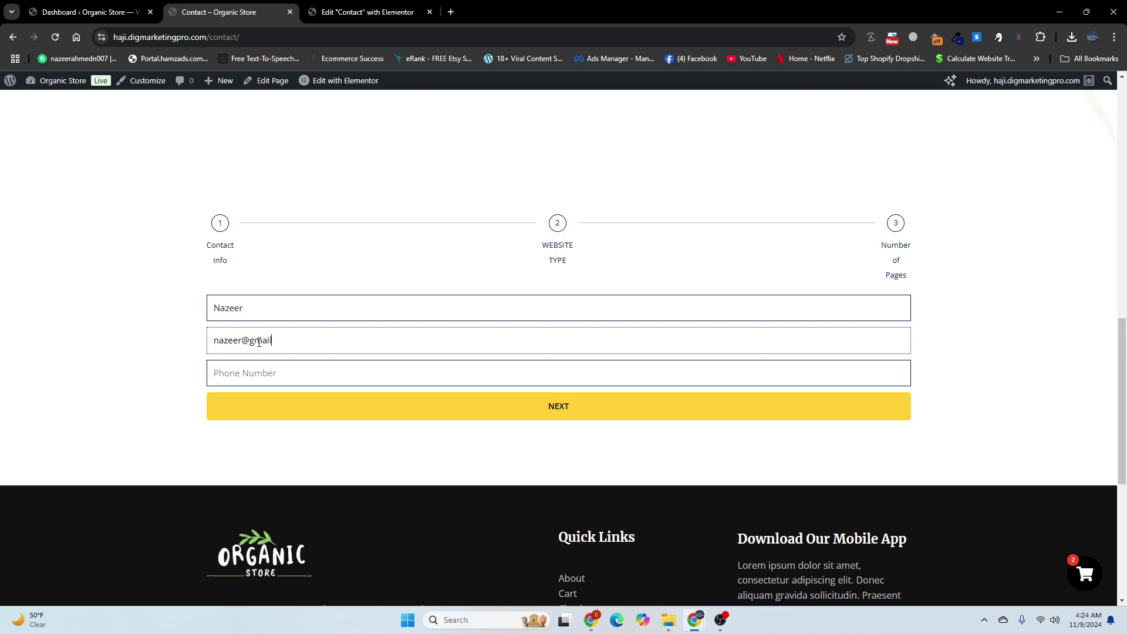
left_click(247, 378)
type("66")
left_click(262, 398)
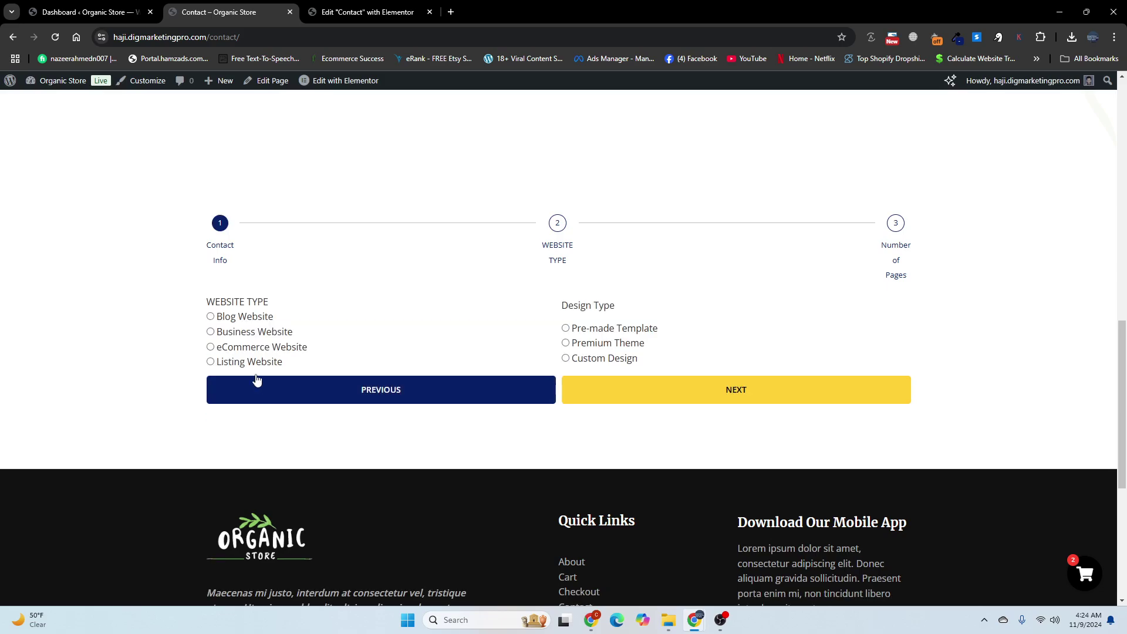